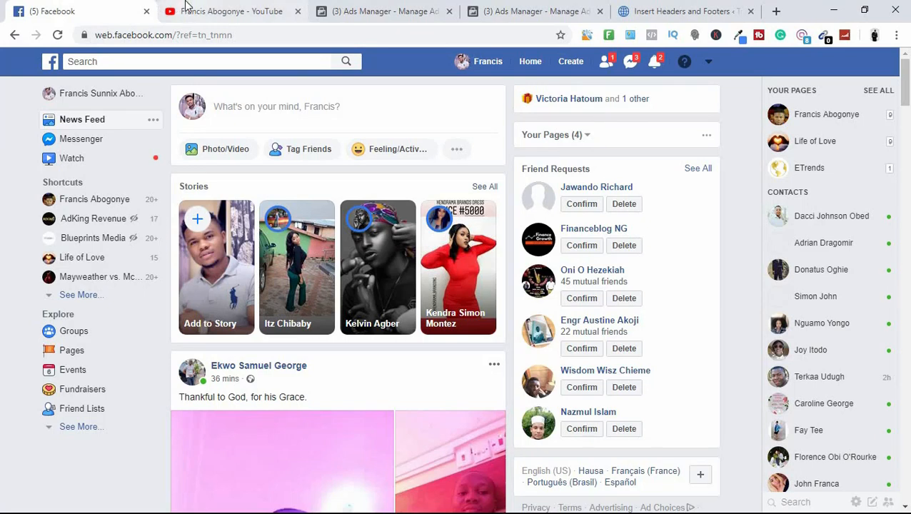
Step: Switch to the YouTube channel page and look through its uploaded videos
left_click(188, 8)
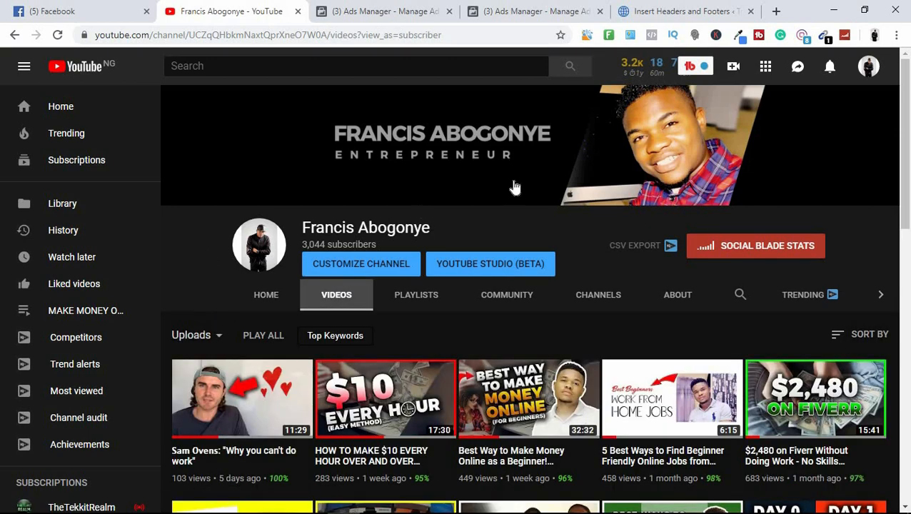
scroll(908, 278, "down", 5)
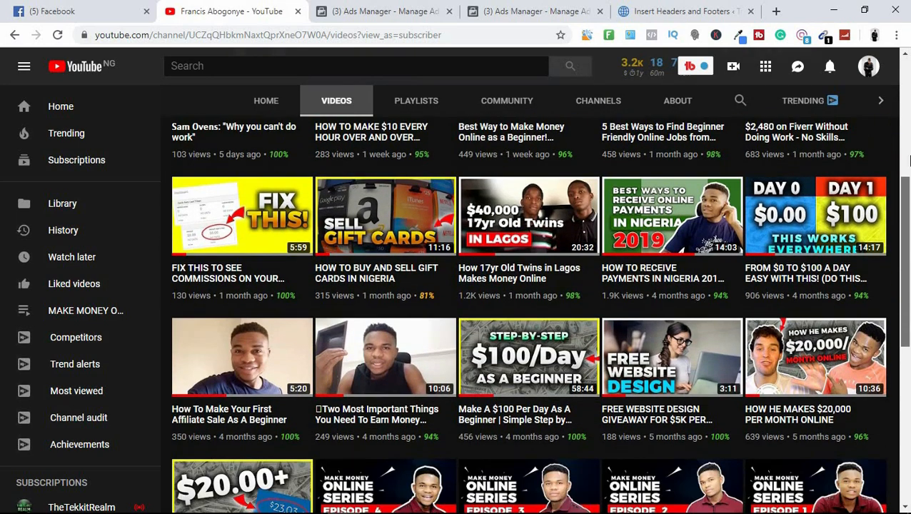
left_click_drag(909, 277, 909, 141)
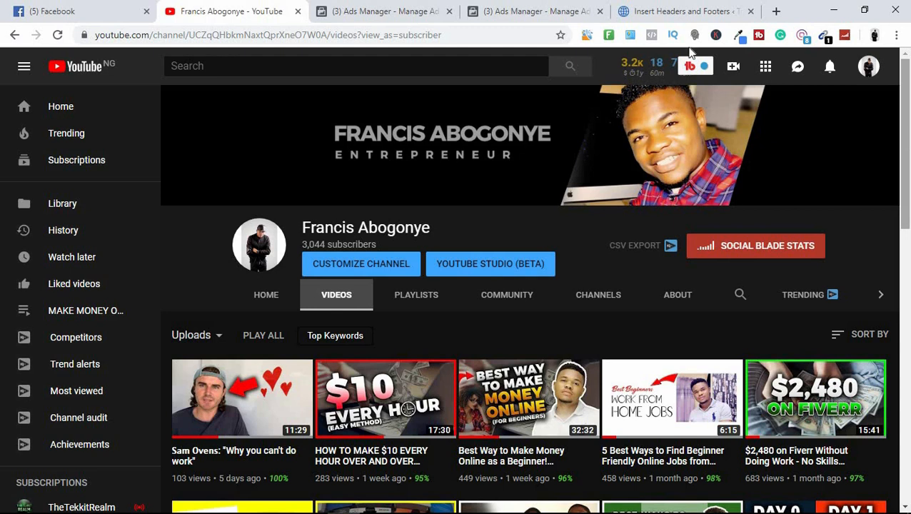
Step: Switch to the Ads Manager campaigns page and close its open ad account list
left_click(380, 6)
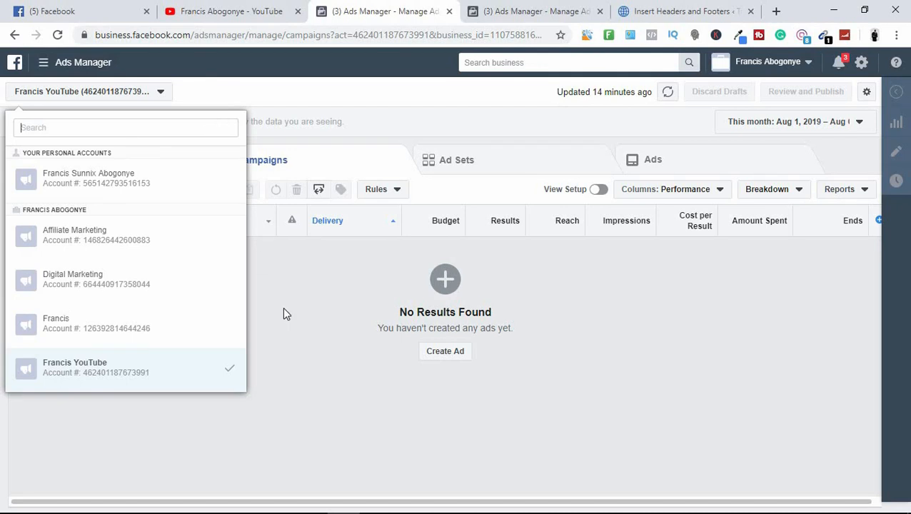
left_click(283, 314)
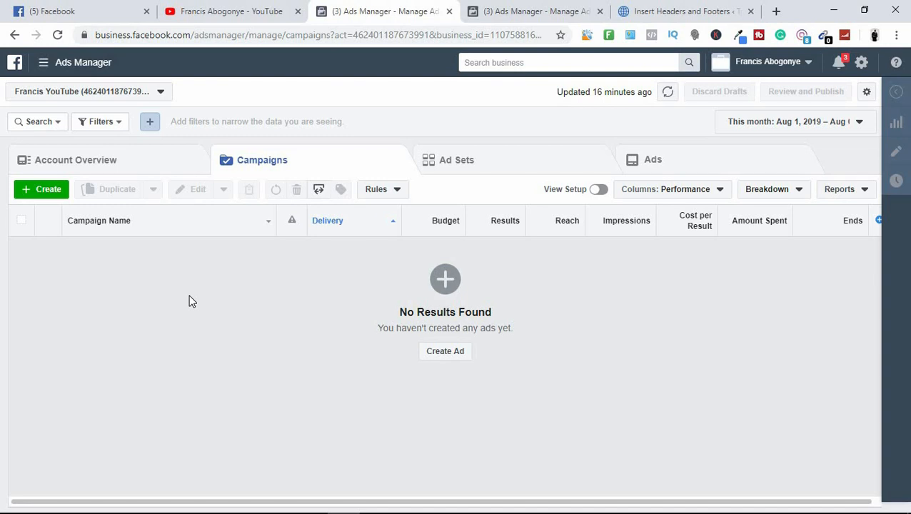
Step: View the YouTube channel page again and return to the Ads Manager campaigns page
left_click(231, 11)
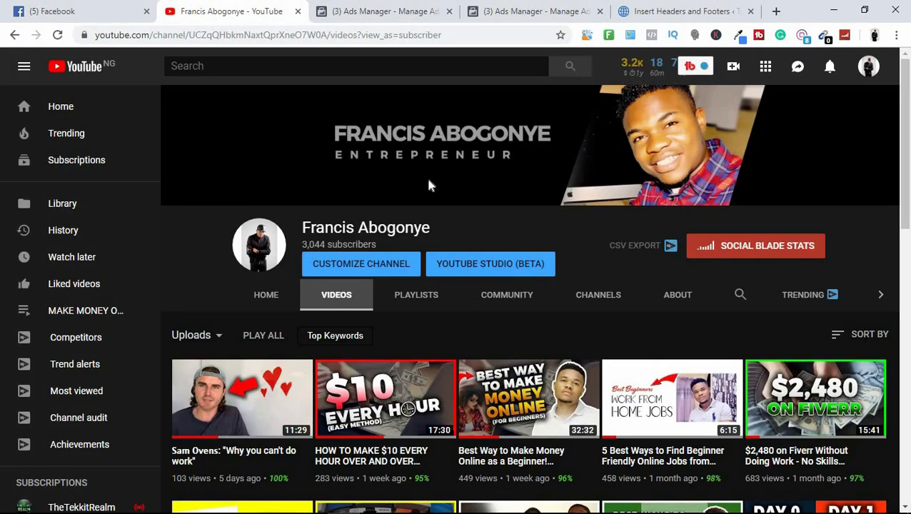
left_click_drag(906, 173, 908, 83)
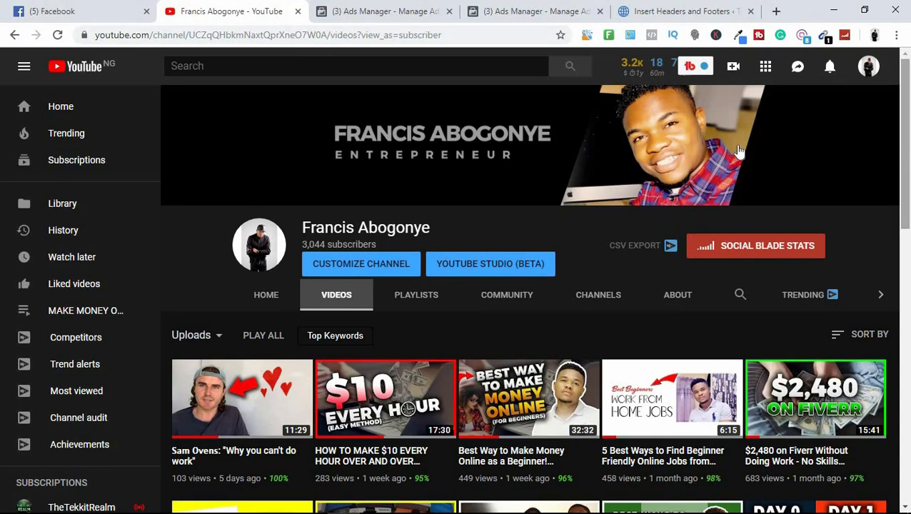
left_click(362, 9)
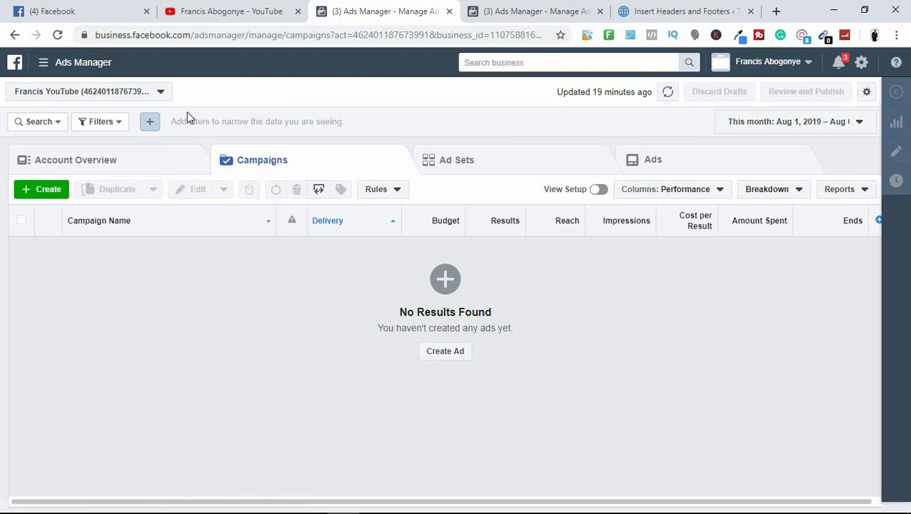
Step: Switch to the Facebook home page, close the chat window and open Manage Ads
left_click(83, 11)
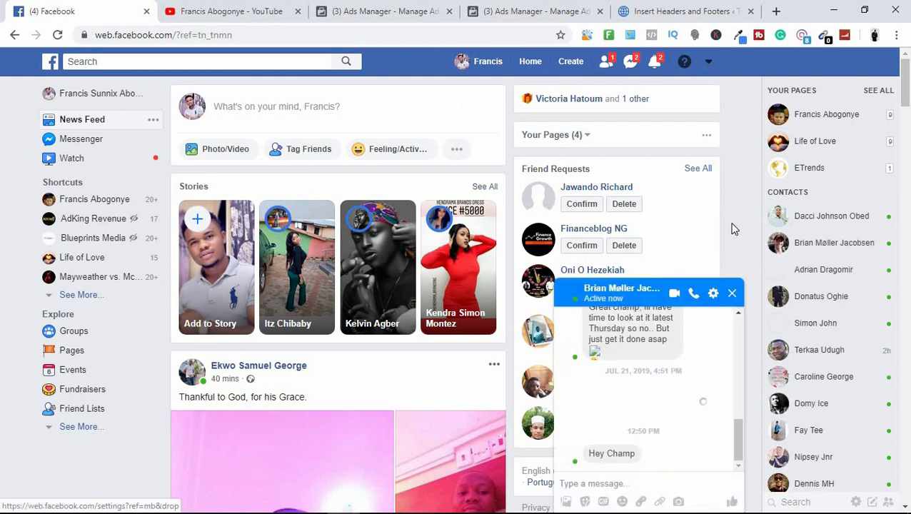
left_click(732, 294)
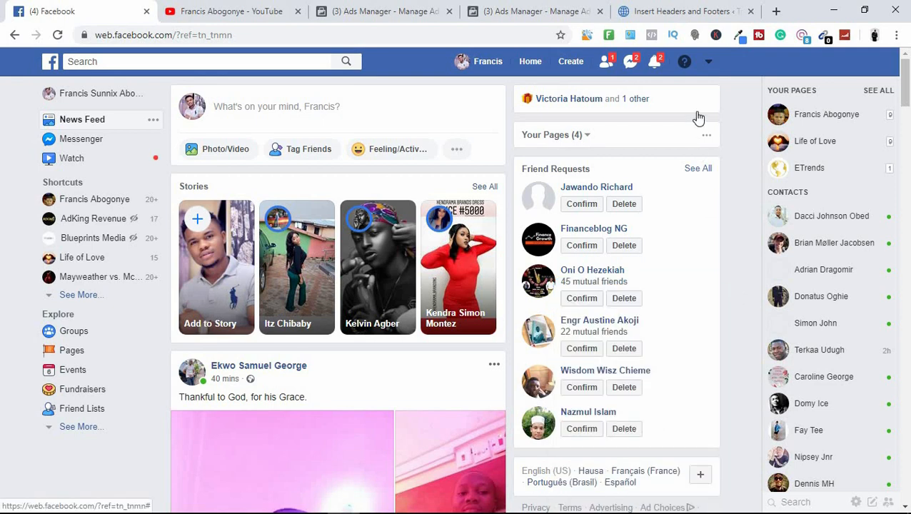
left_click(710, 63)
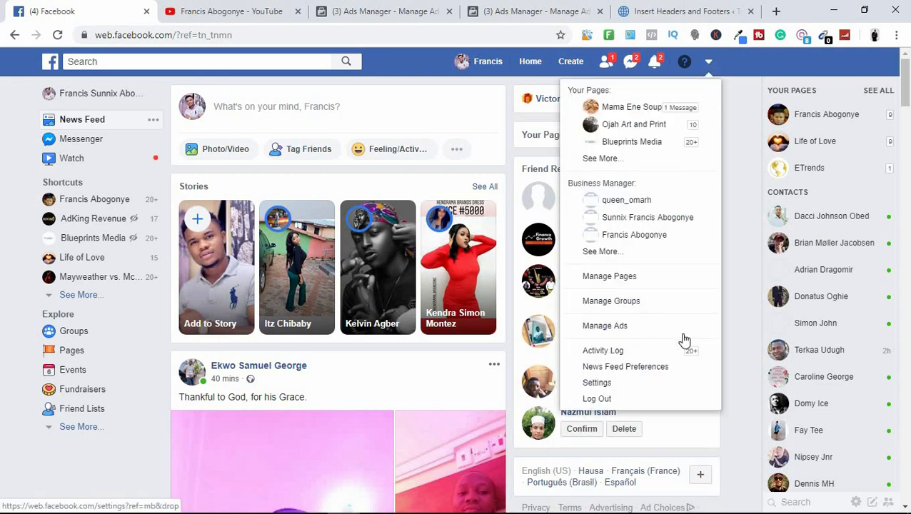
left_click(627, 327)
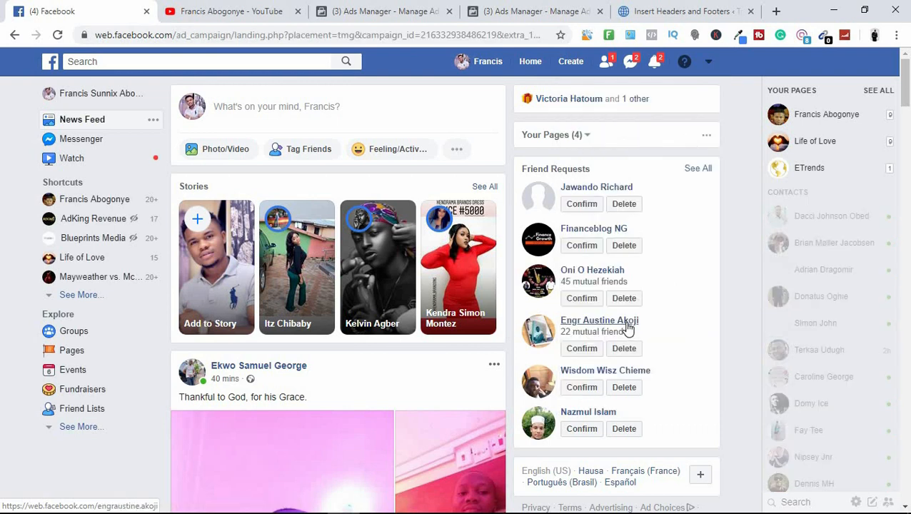
Step: Return to the Ads Manager campaigns page and view the ad accounts available there
left_click(404, 5)
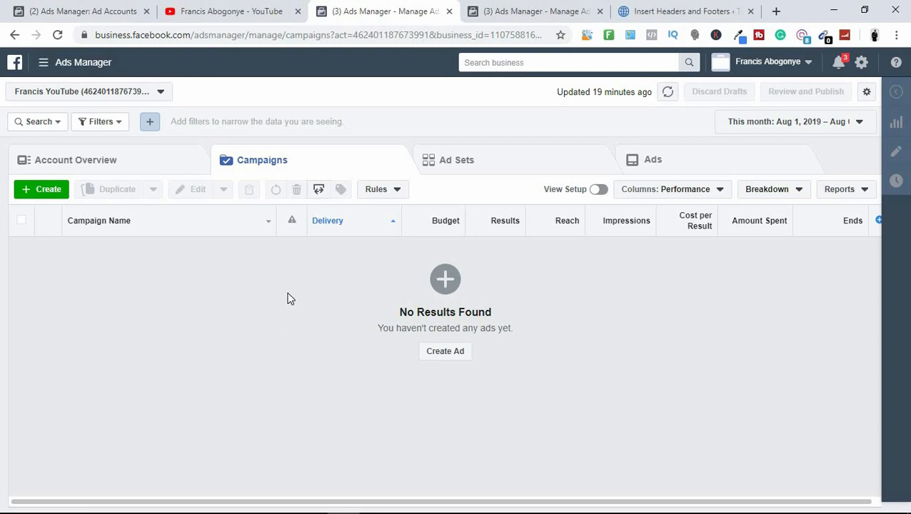
left_click(158, 93)
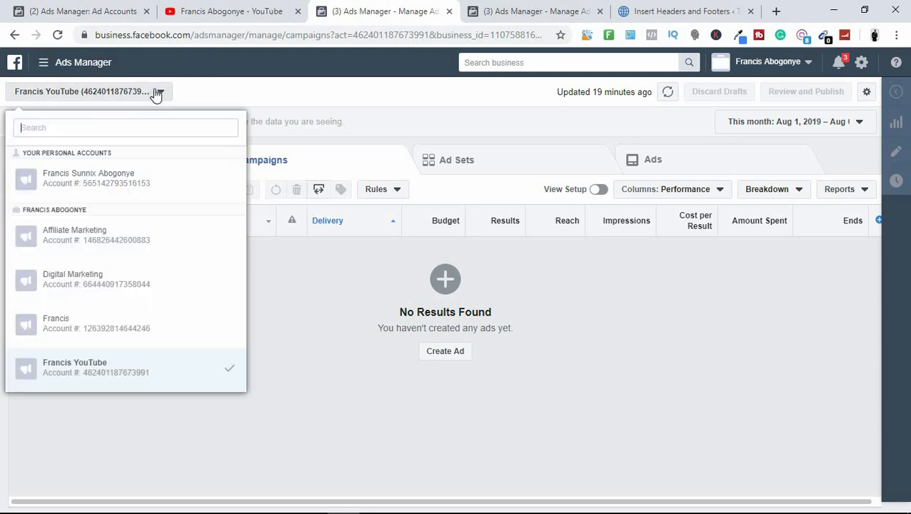
left_click(319, 326)
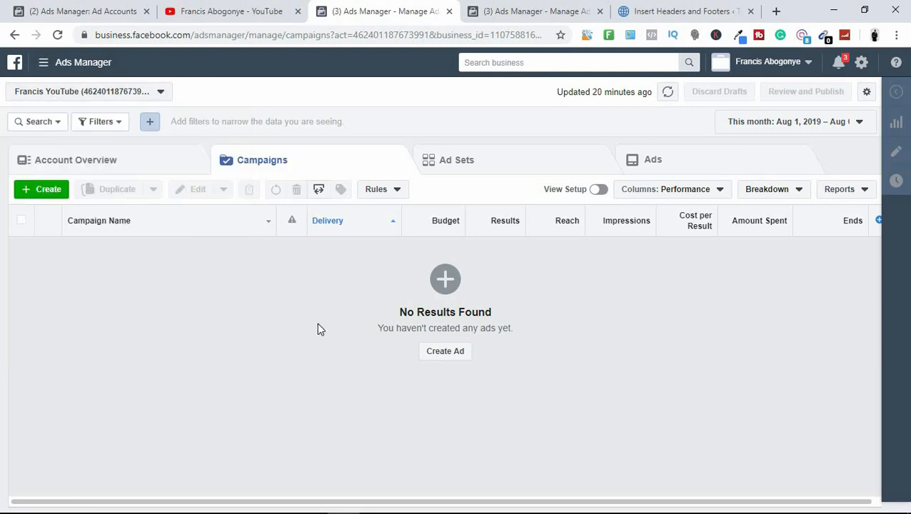
Step: Expand the complete list of Ads Manager tools and look over its categories
left_click(43, 66)
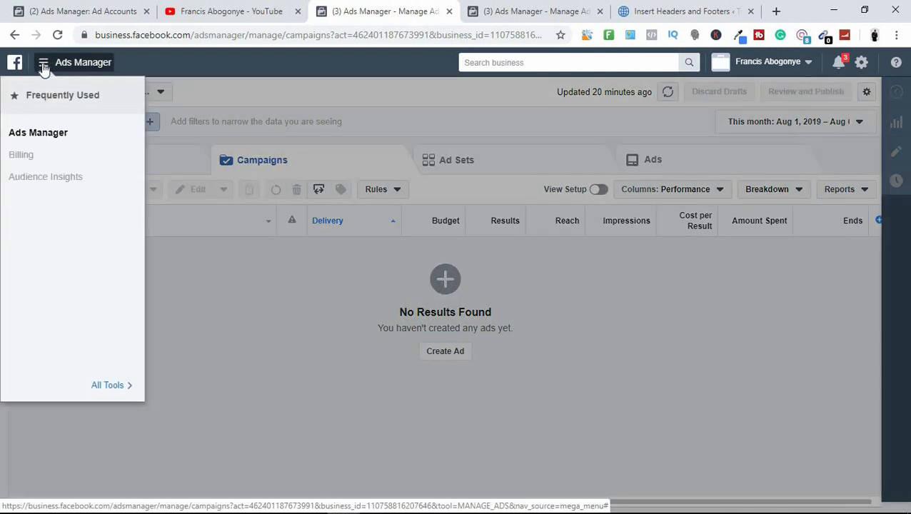
left_click(111, 387)
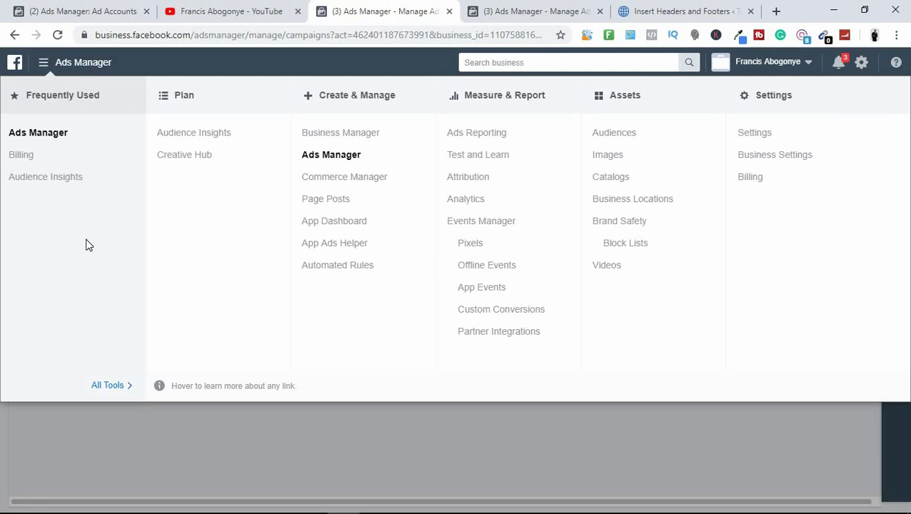
left_click(150, 451)
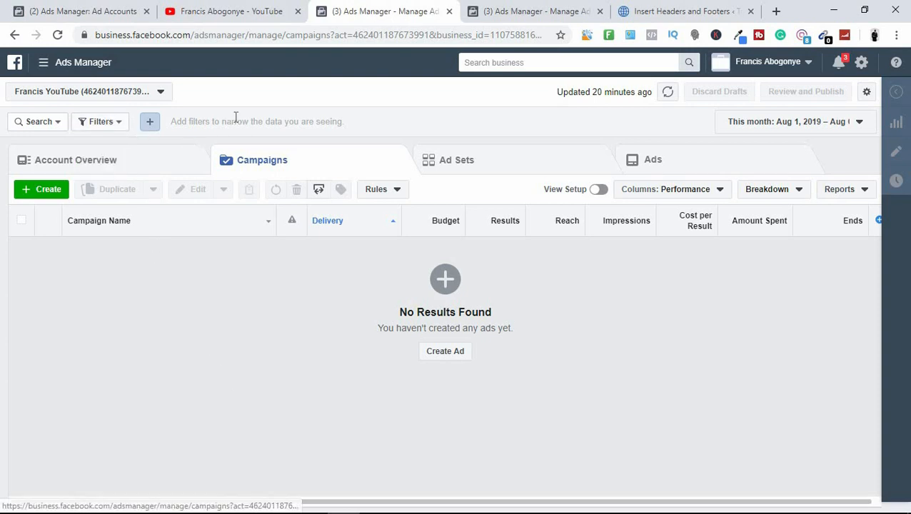
left_click(47, 70)
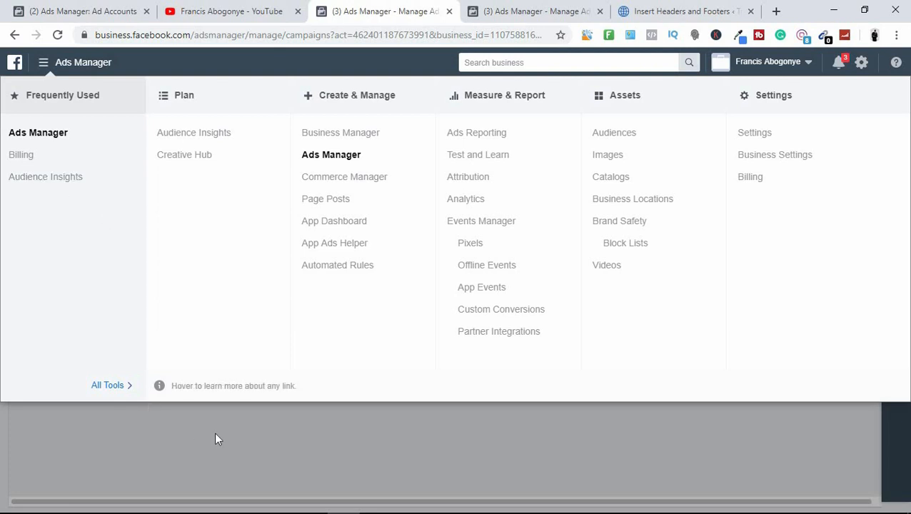
left_click(391, 414)
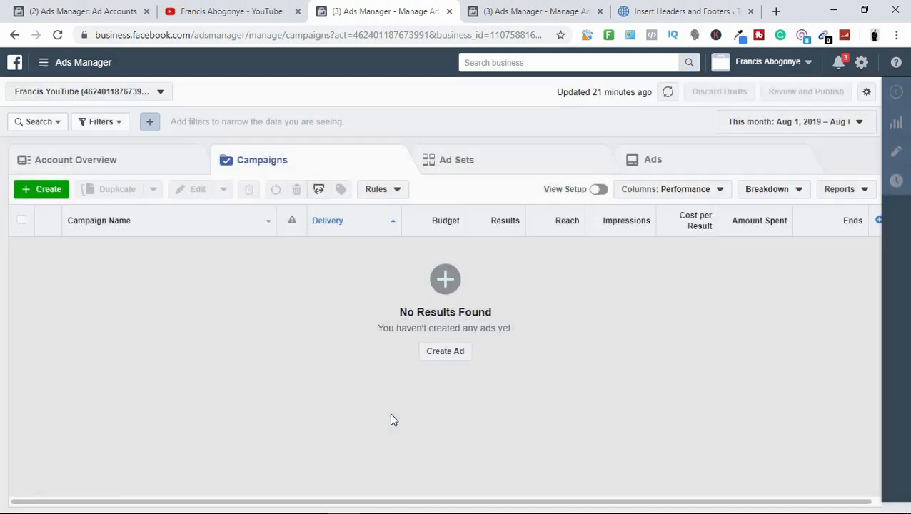
Step: Open the Pixels page of Events Manager from the full list of business tools
left_click(53, 63)
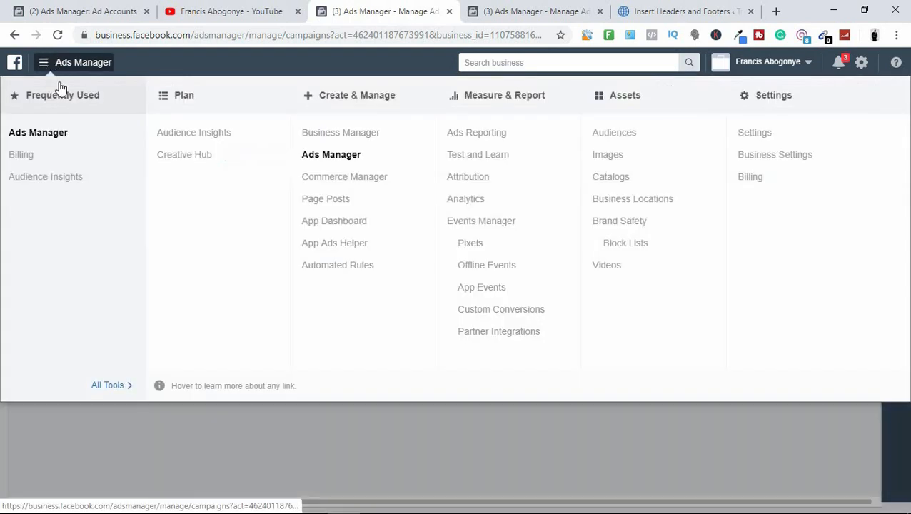
left_click(475, 245)
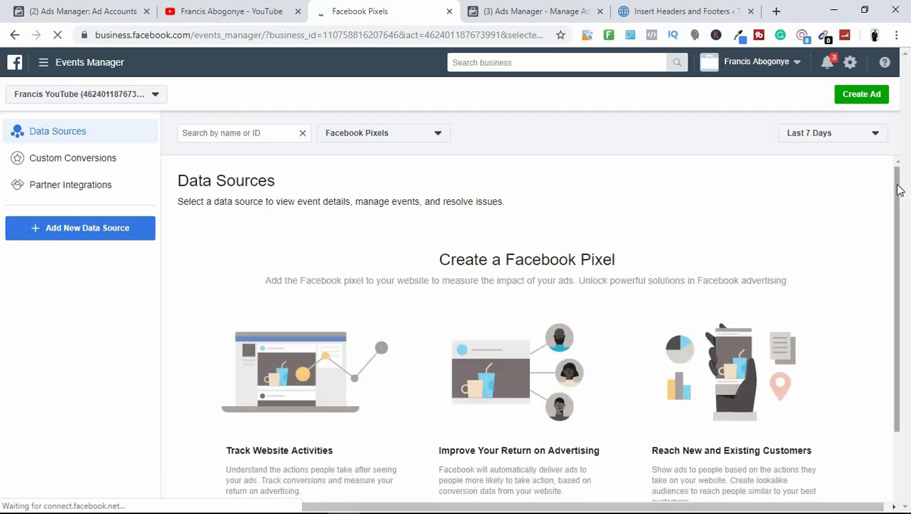
Step: Read the Facebook Pixel introduction, covering website activity tracking, return on advertising, and reaching new and existing customers
scroll(904, 281, "down", 3)
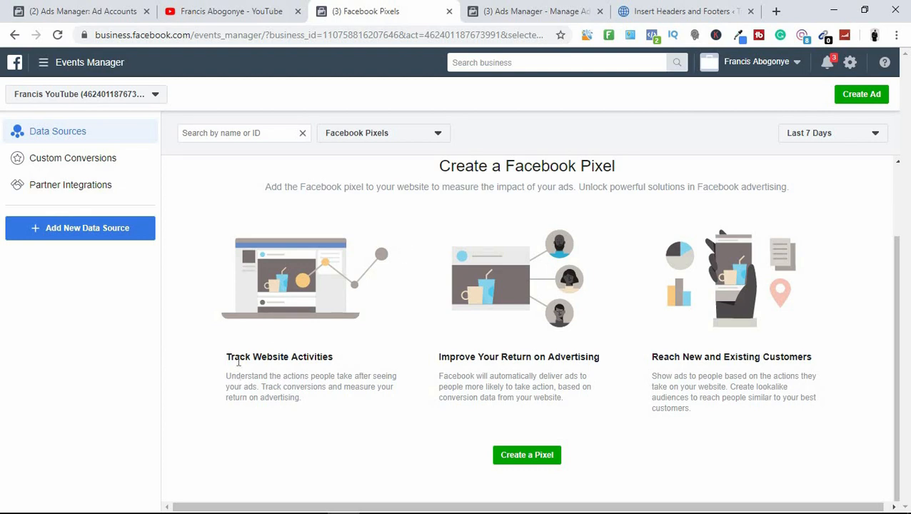
left_click_drag(355, 366, 351, 365)
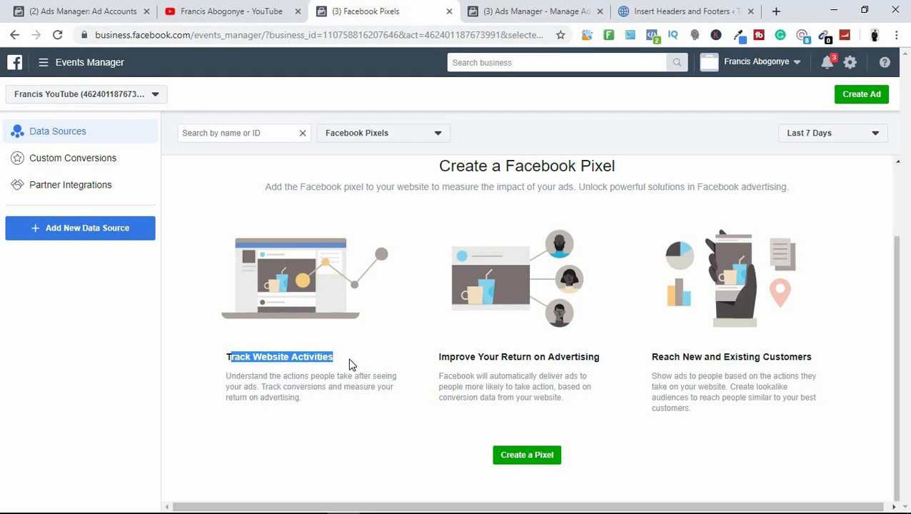
left_click(350, 365)
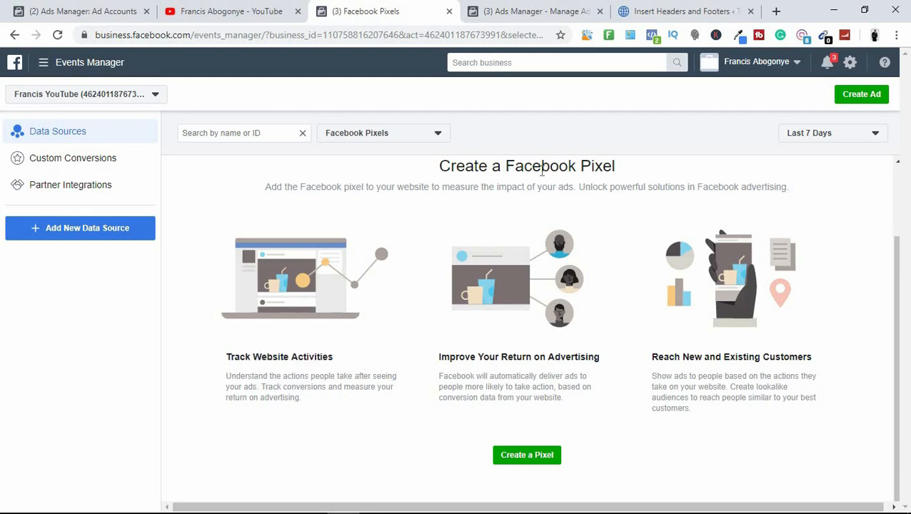
left_click_drag(541, 172, 615, 185)
left_click(616, 186)
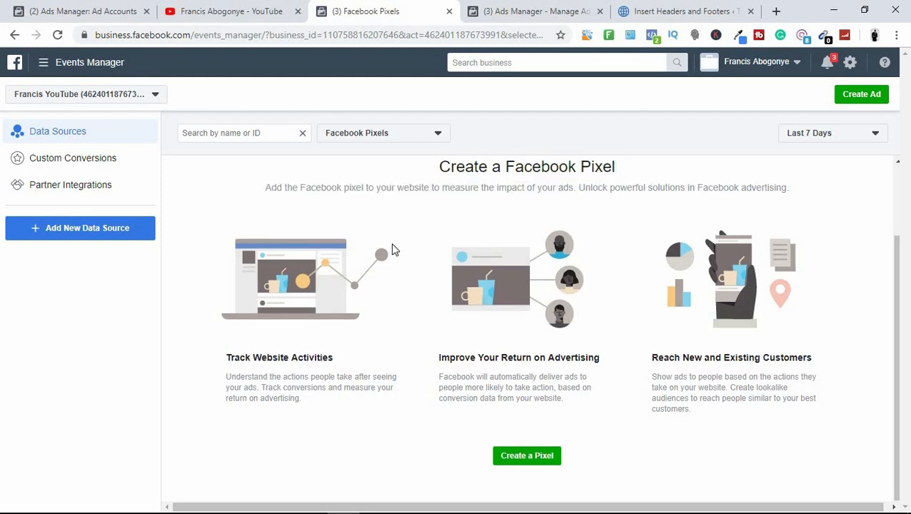
left_click_drag(237, 357, 341, 366)
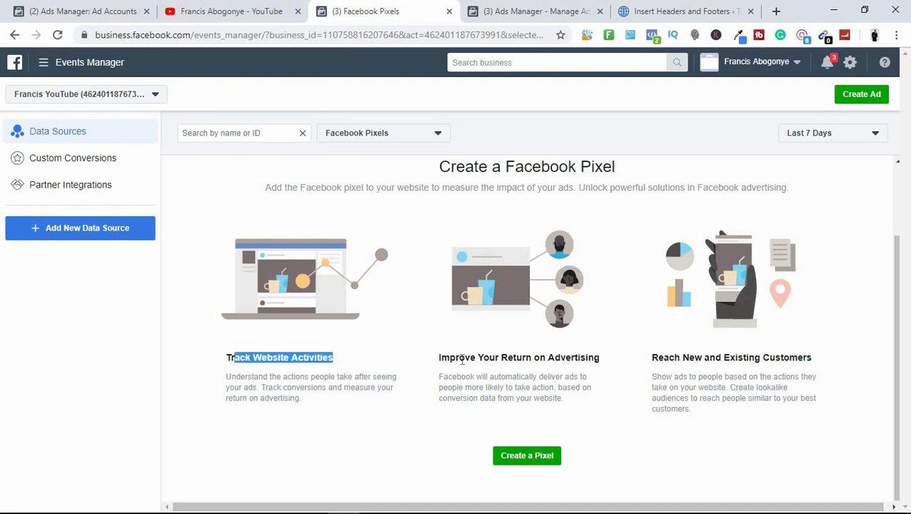
left_click_drag(460, 357, 575, 353)
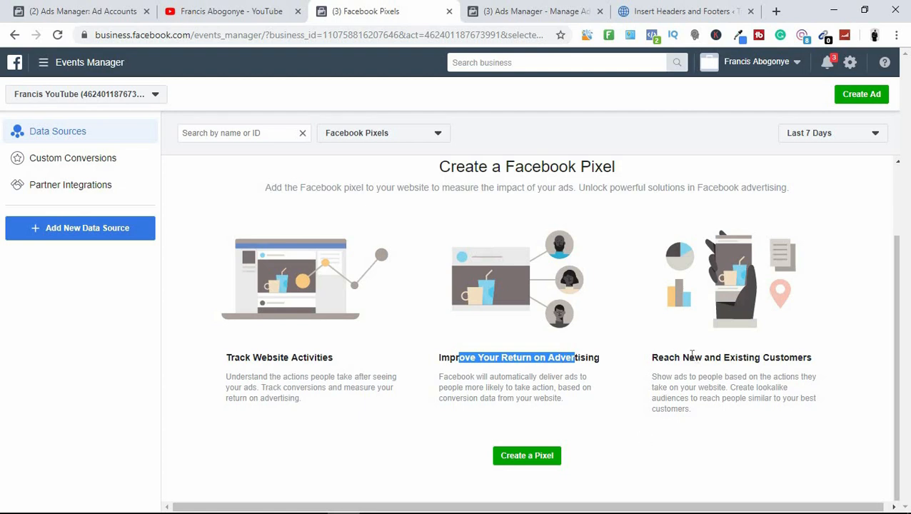
left_click_drag(689, 357, 797, 362)
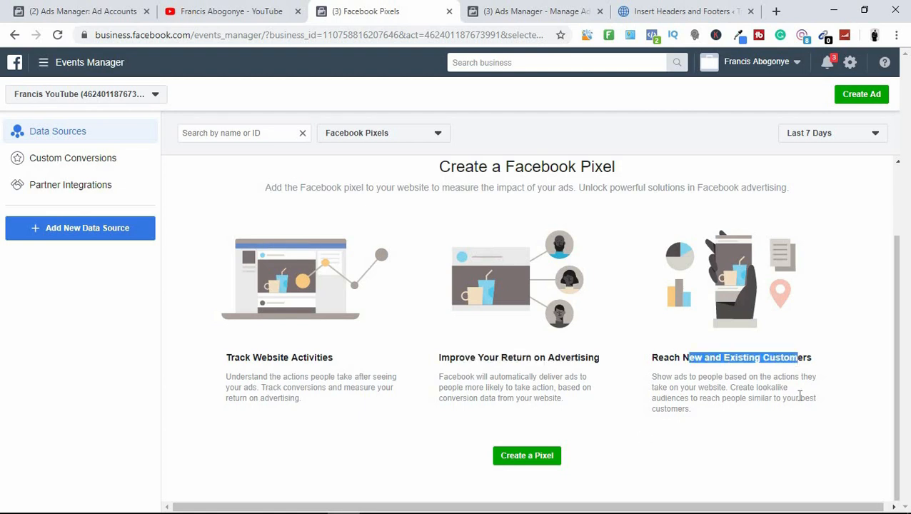
left_click(800, 451)
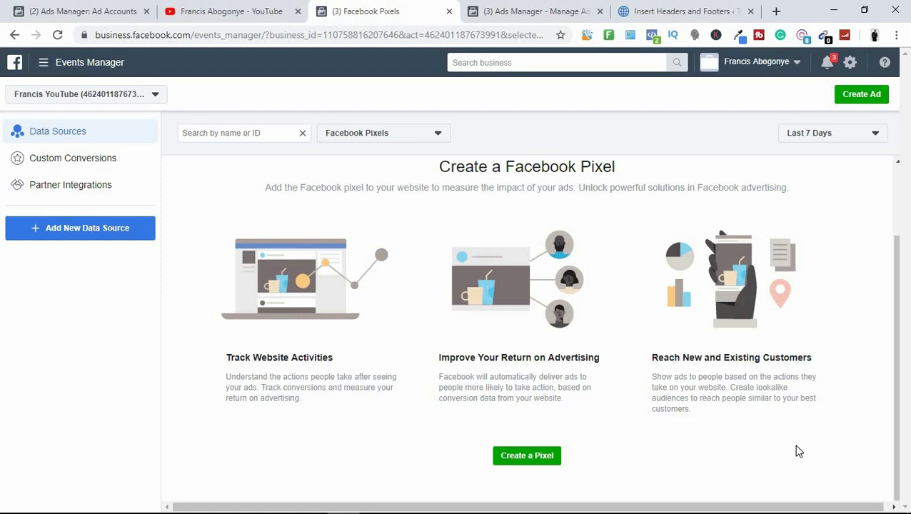
left_click(899, 234)
left_click(899, 439)
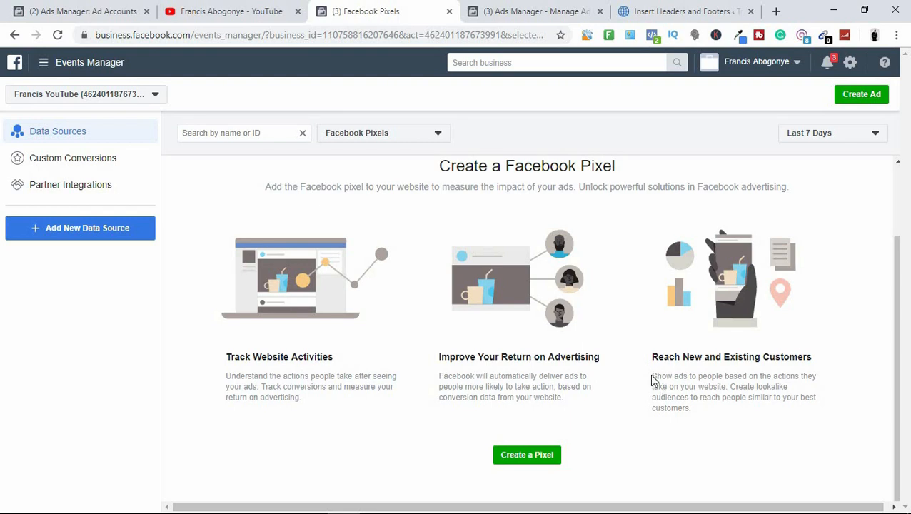
left_click_drag(652, 373, 707, 404)
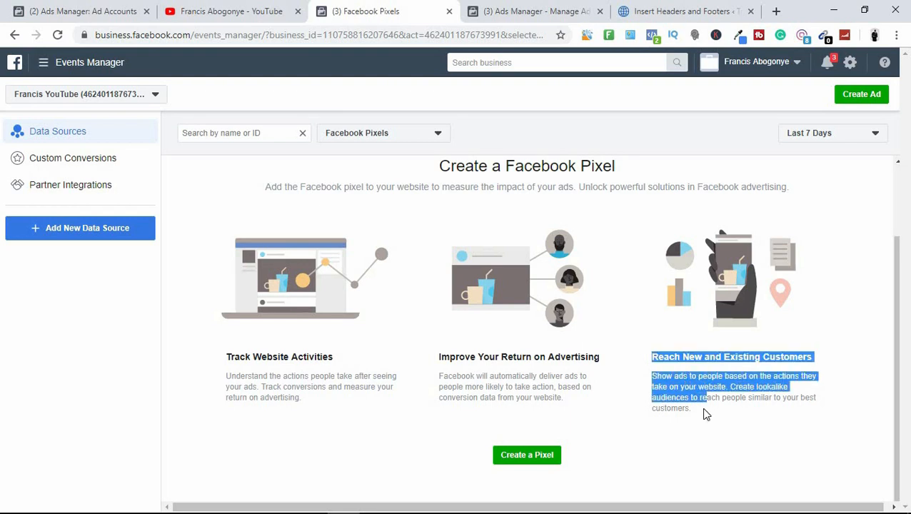
left_click(705, 414)
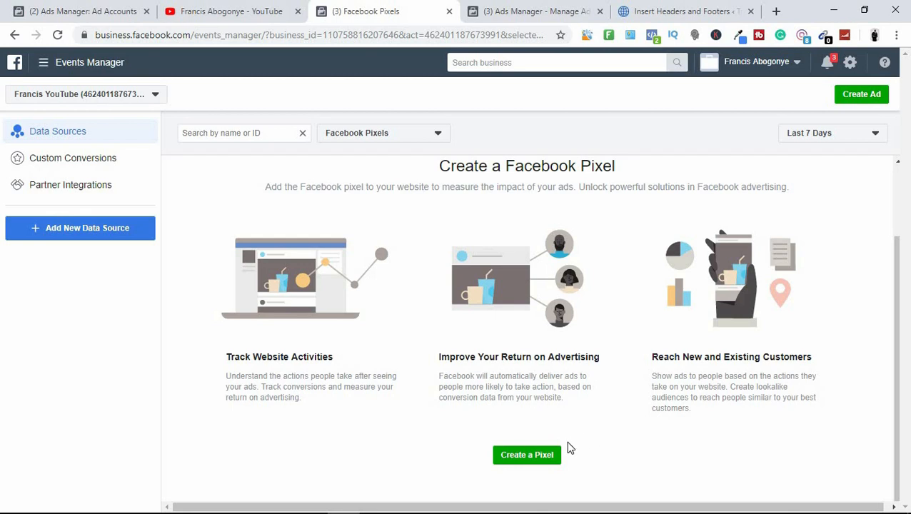
Step: Create a Facebook pixel for the ad account, keeping the suggested pixel name and leaving the website URL blank
left_click(528, 457)
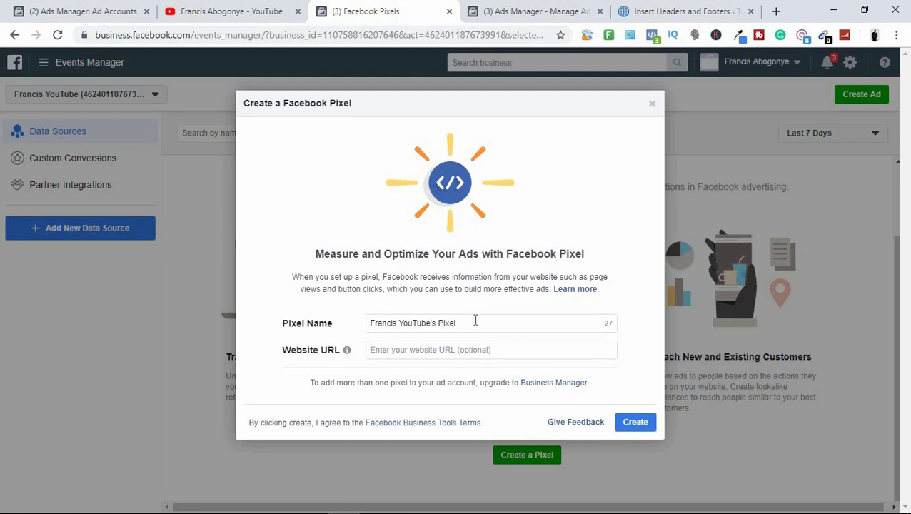
left_click_drag(371, 323, 504, 318)
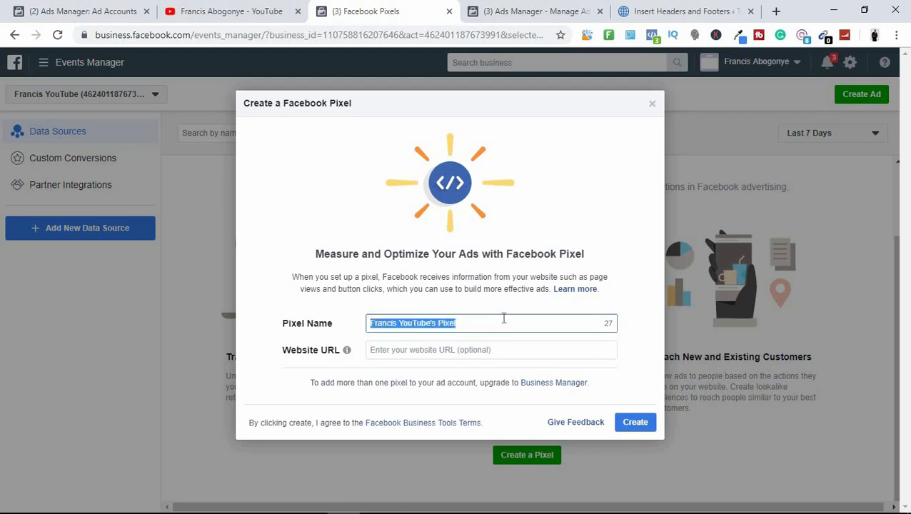
left_click(504, 320)
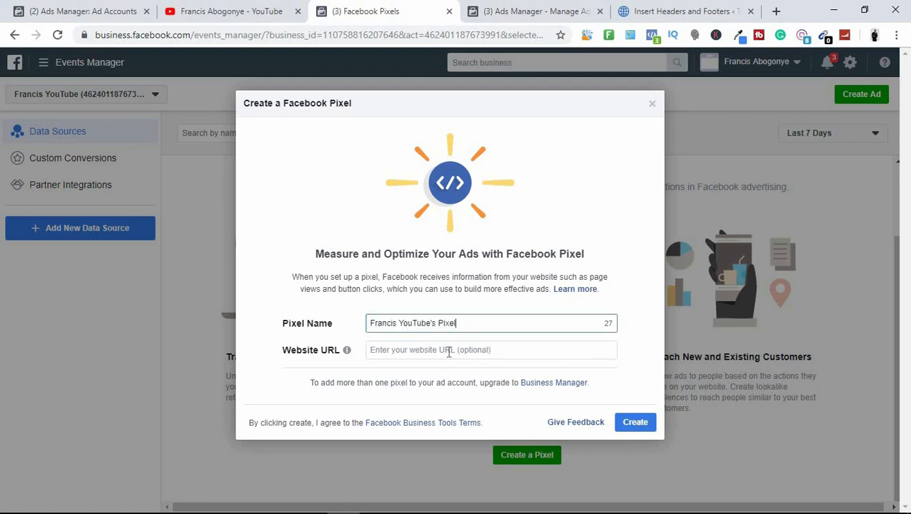
left_click(500, 350)
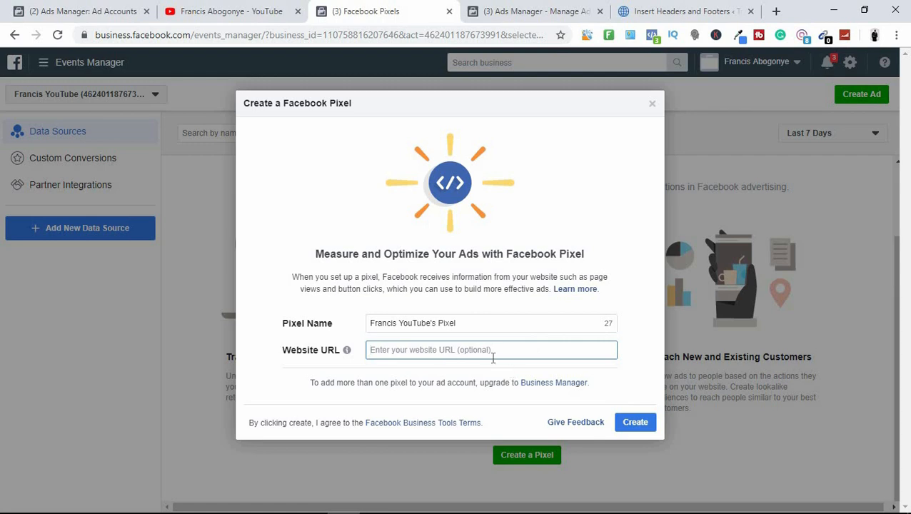
left_click(640, 426)
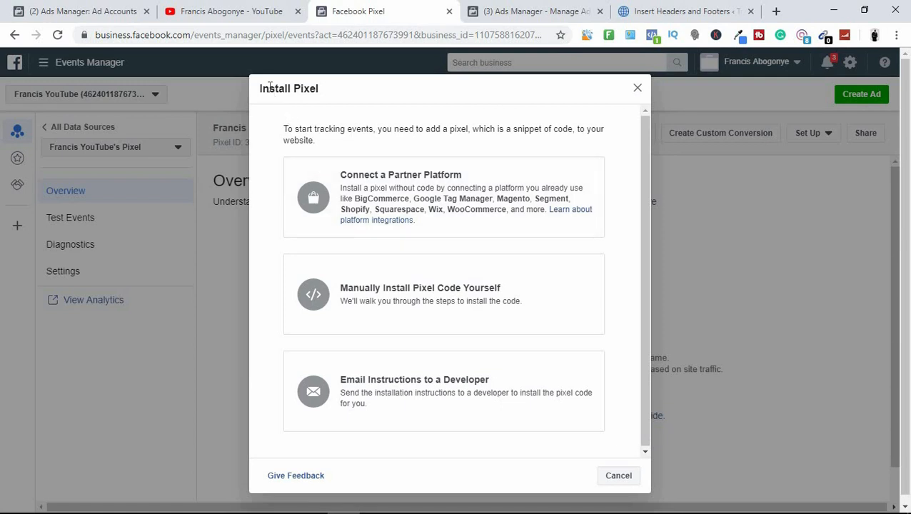
Step: Look through the partner platforms available for installing the pixel without code, from 3dcart down to WordPress
left_click_drag(270, 88, 339, 92)
left_click(341, 93)
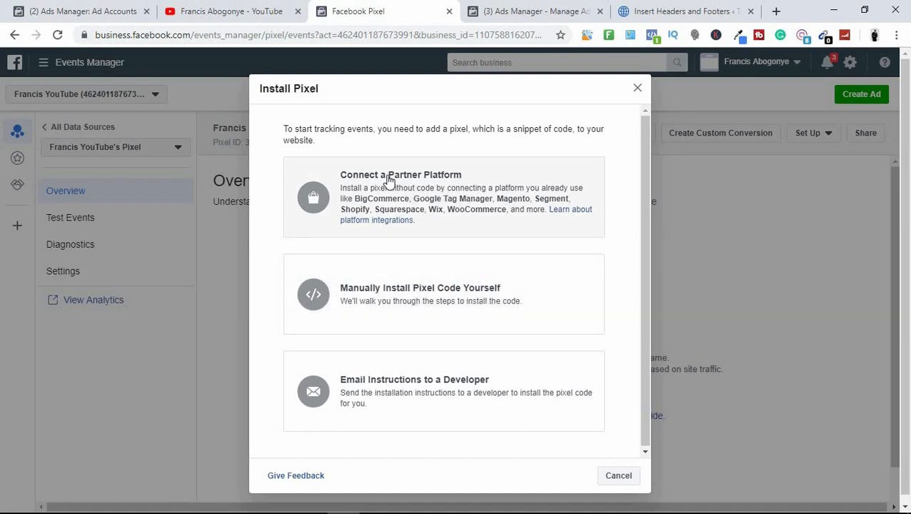
left_click(476, 193)
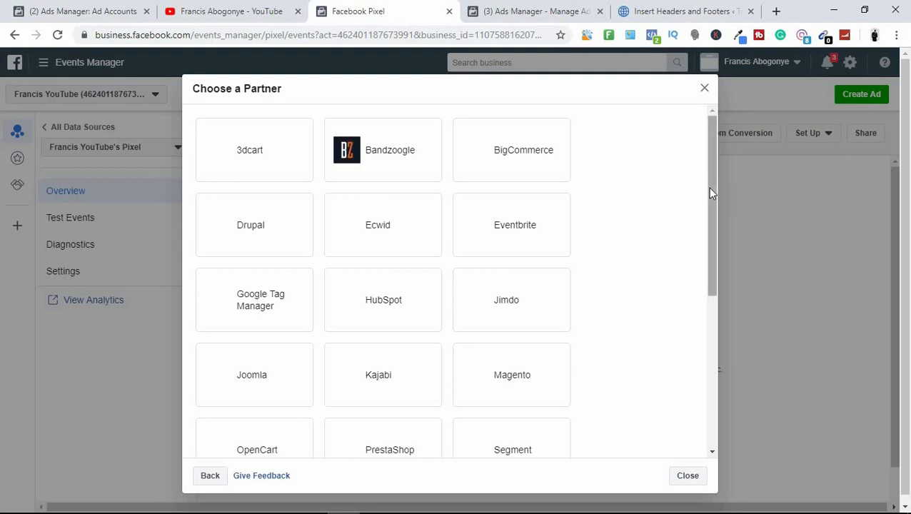
left_click_drag(707, 187, 712, 223)
scroll(711, 186, "up", 1)
scroll(712, 214, "down", 3)
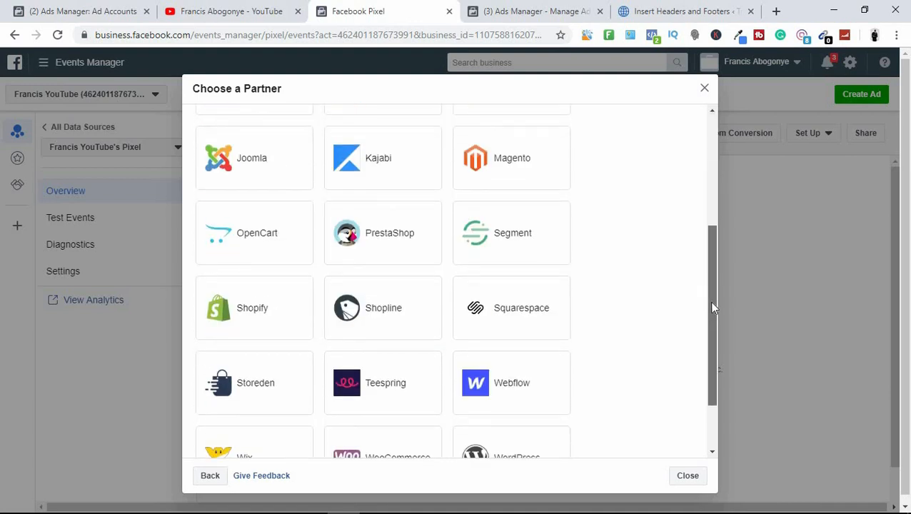
left_click_drag(709, 321, 708, 200)
scroll(711, 247, "down", 4)
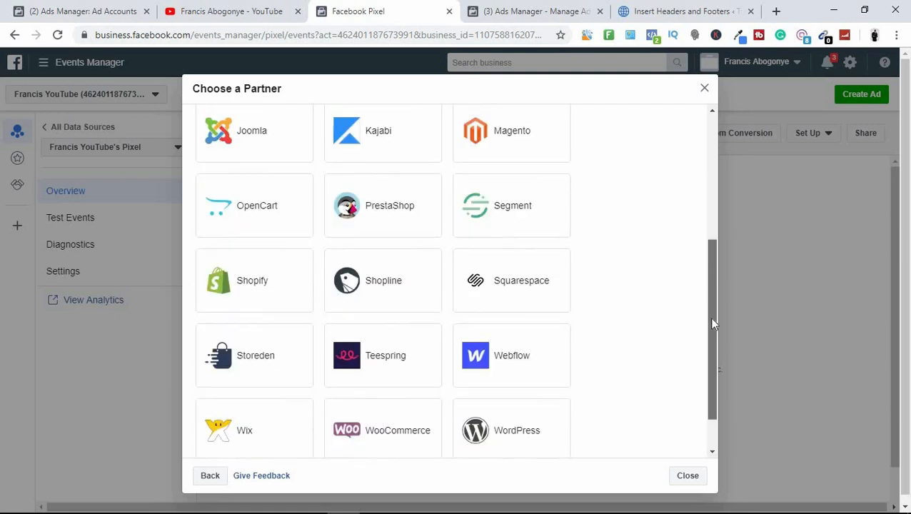
scroll(710, 328, "down", 1)
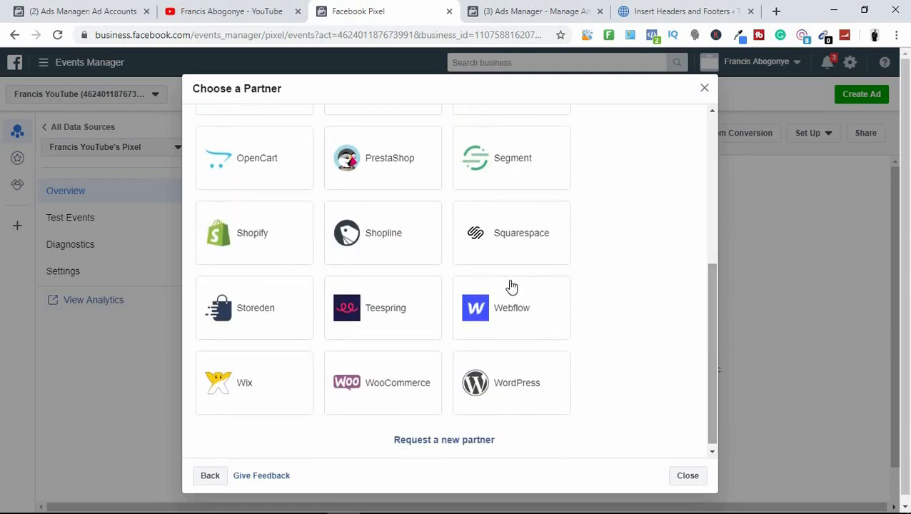
Step: View the first stage of the Shopify account connection, then return to the pixel installation options
left_click(248, 234)
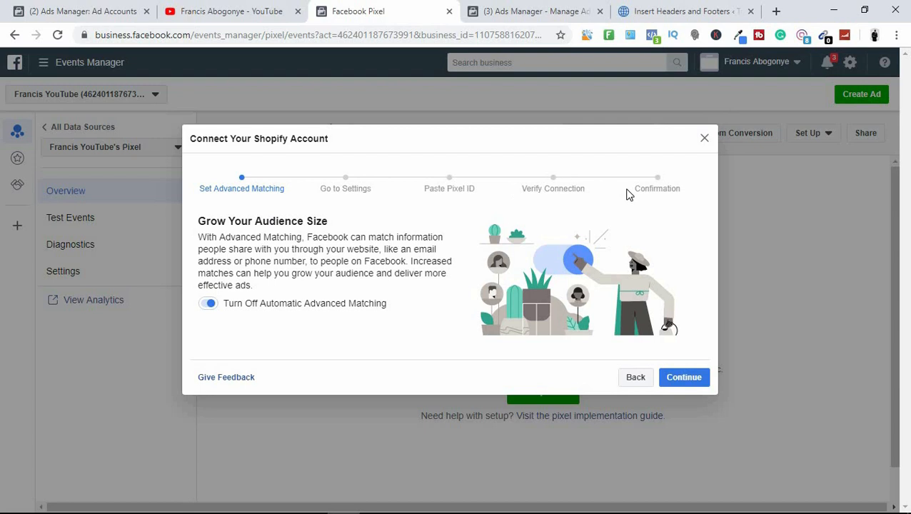
left_click(628, 380)
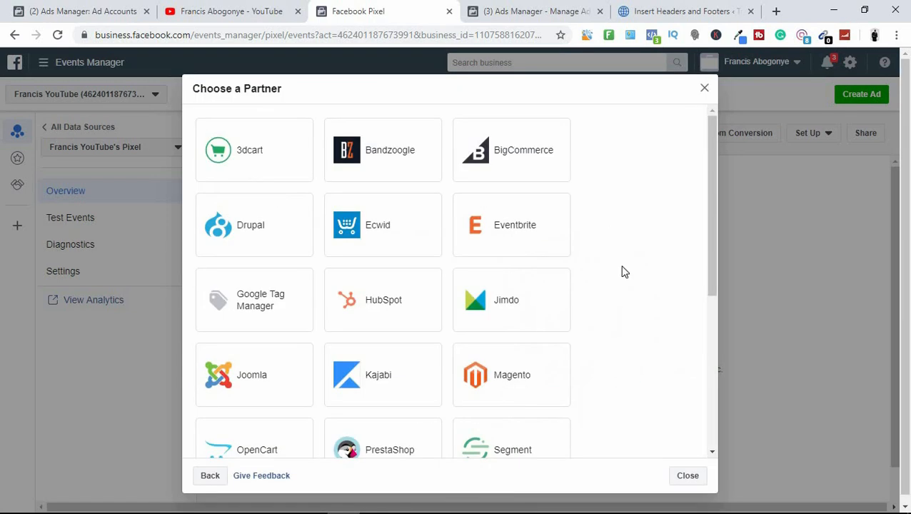
left_click(210, 475)
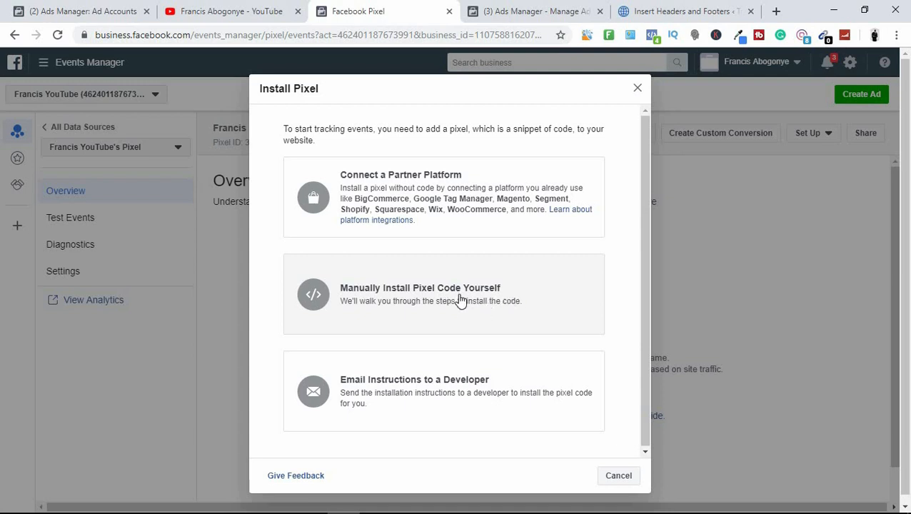
Step: Choose to install the pixel code manually and examine the head section in the example website header code
left_click(465, 296)
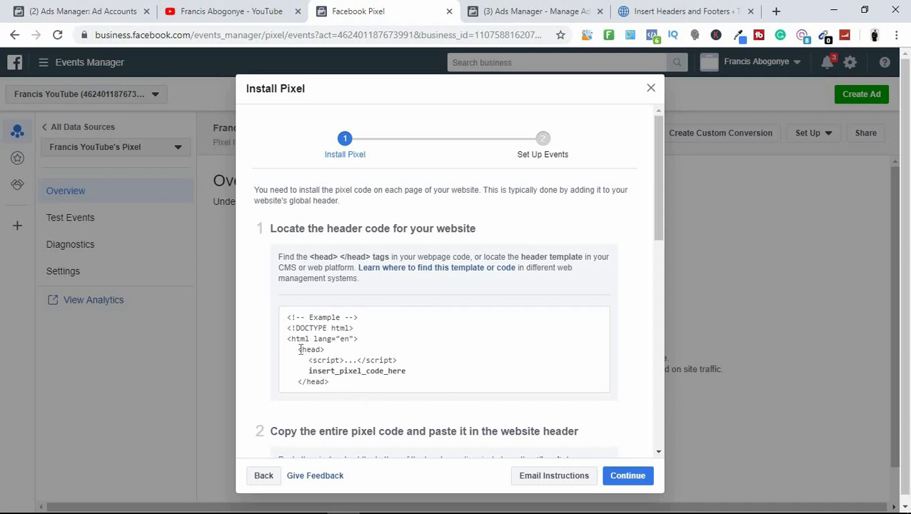
triple_click(352, 350)
left_click(350, 356)
left_click_drag(302, 348, 354, 343)
left_click(367, 345)
left_click_drag(299, 349, 349, 355)
left_click(308, 348)
left_click_drag(301, 349, 370, 385)
left_click(371, 385)
left_click_drag(308, 350, 382, 376)
left_click(382, 375)
Step: Examine where the pixel code belongs in the example, between the existing script and the closing head tag
left_click_drag(310, 369, 431, 368)
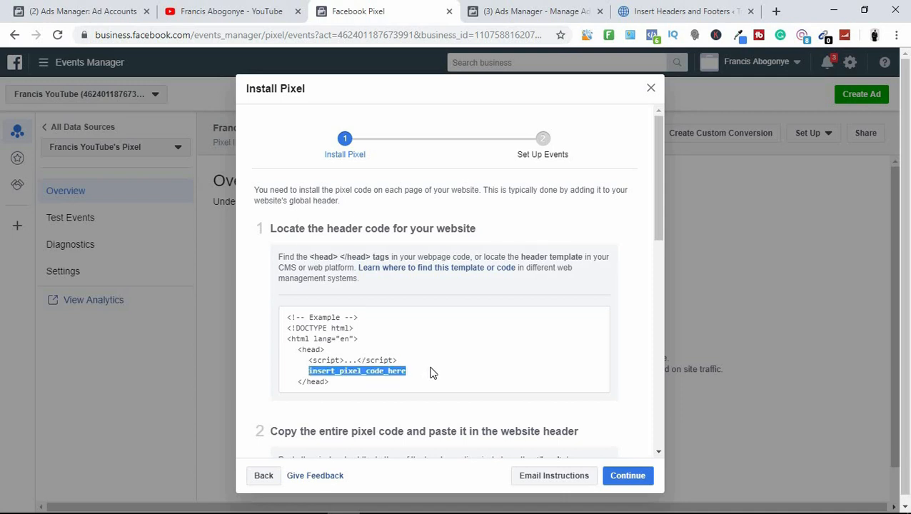
left_click(427, 371)
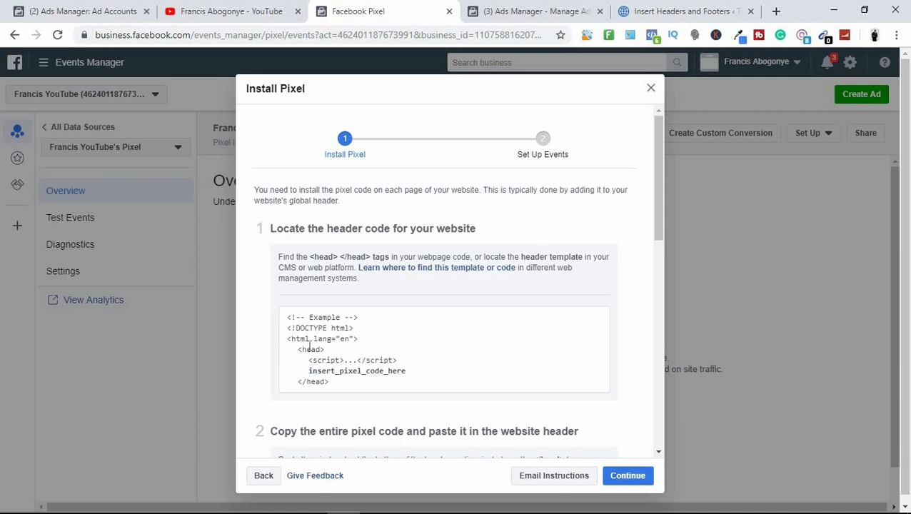
left_click_drag(309, 348, 330, 353)
left_click(312, 353)
left_click_drag(415, 365, 417, 382)
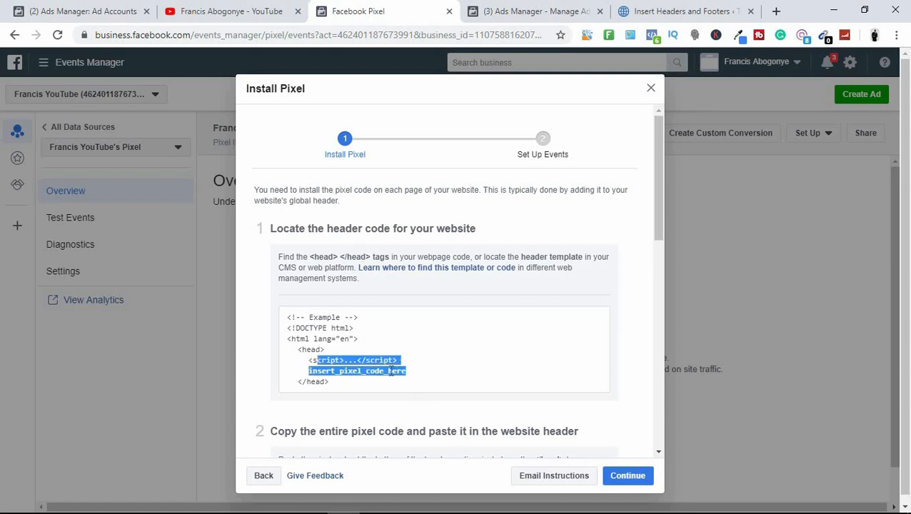
left_click(323, 377)
left_click_drag(311, 368, 419, 368)
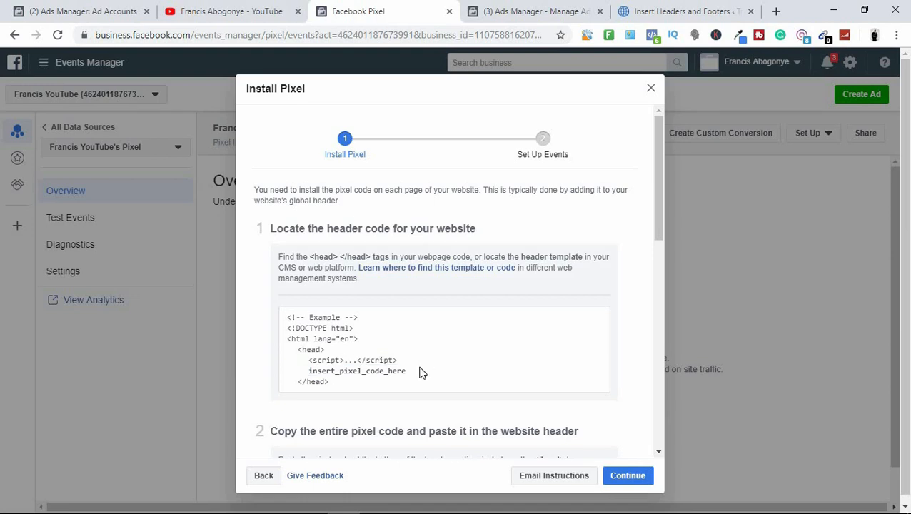
double_click(420, 372)
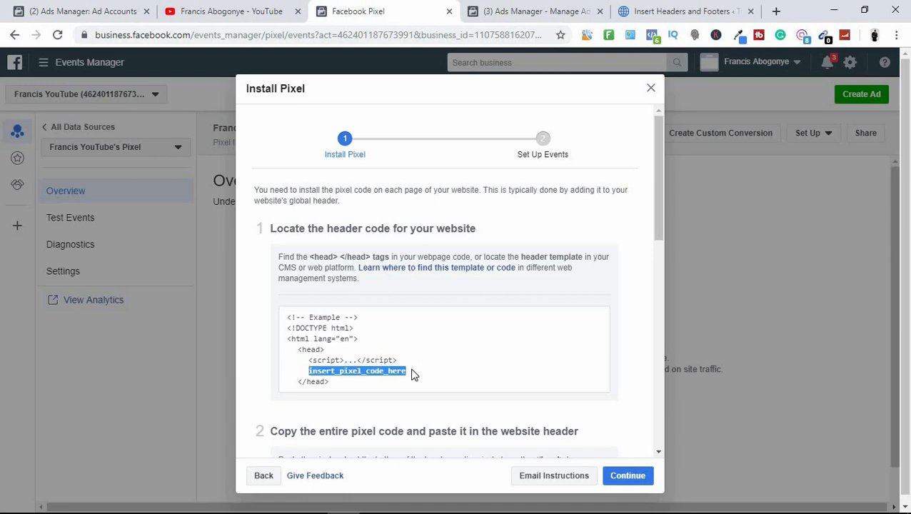
left_click(317, 379)
left_click_drag(302, 382, 366, 393)
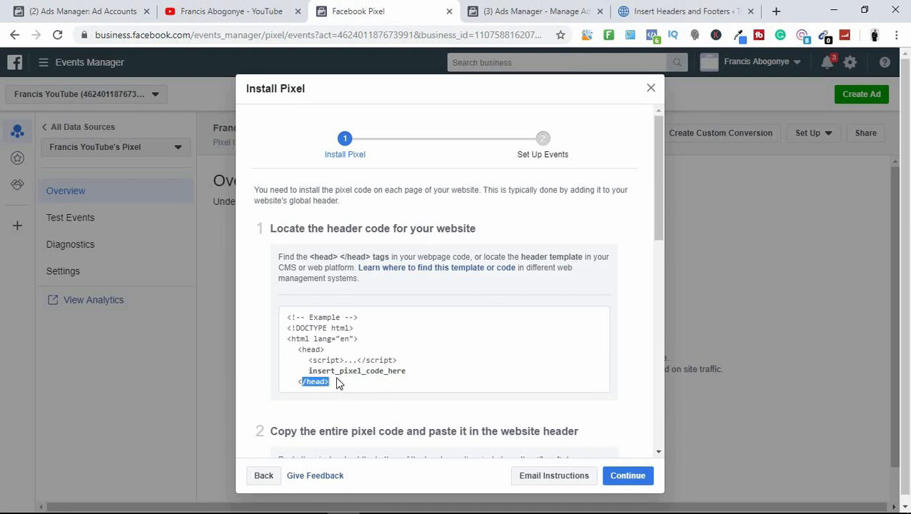
left_click(315, 380)
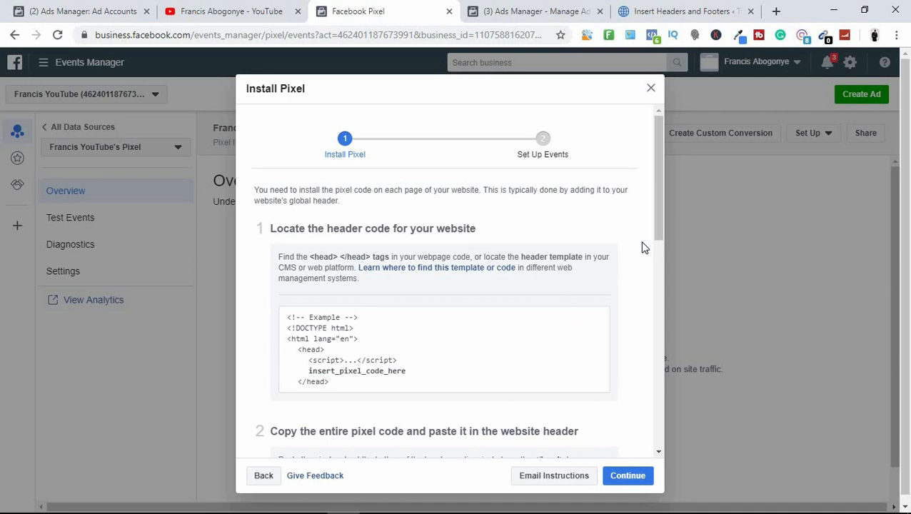
Step: Copy the entire Facebook pixel code from the second part of the manual installation instructions to the clipboard
left_click(657, 293)
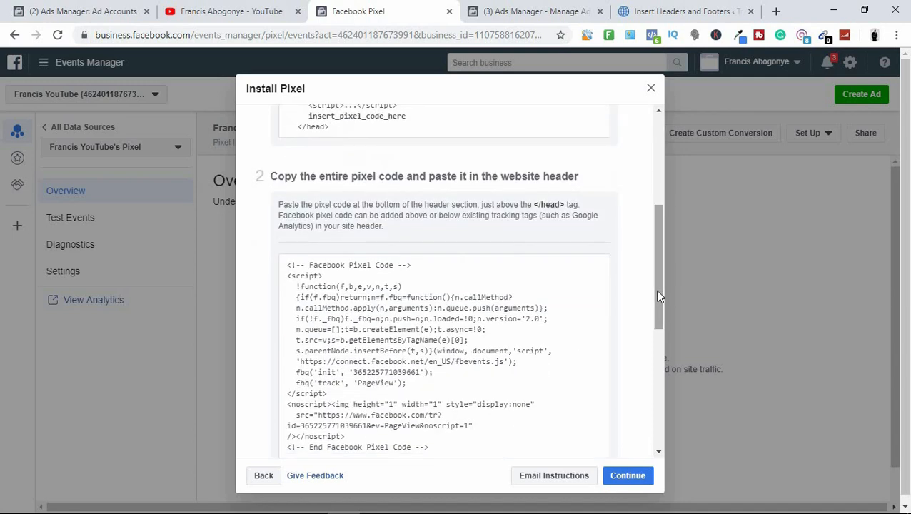
left_click_drag(657, 276, 661, 308)
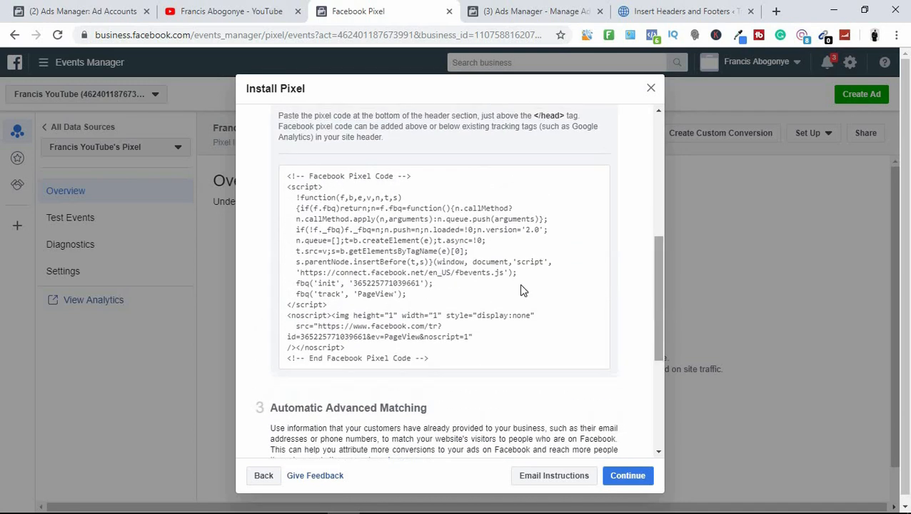
mouse_move(387, 290)
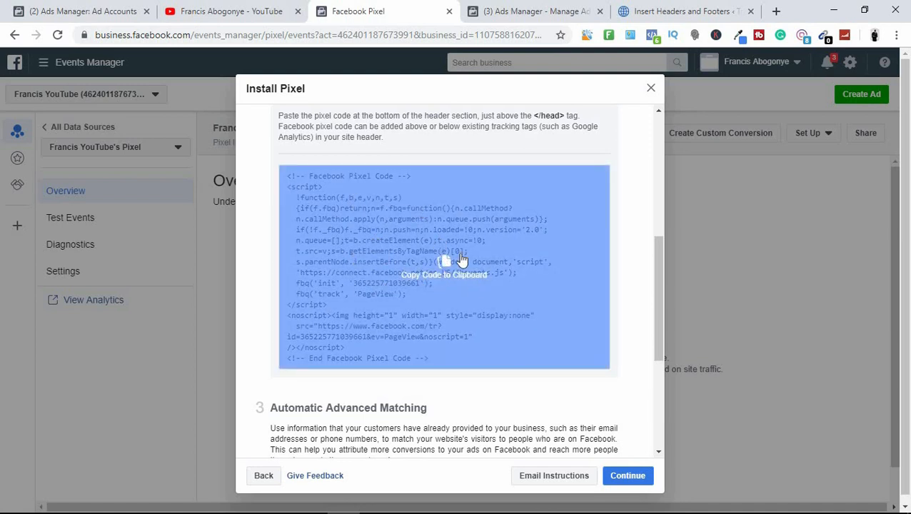
left_click(444, 265)
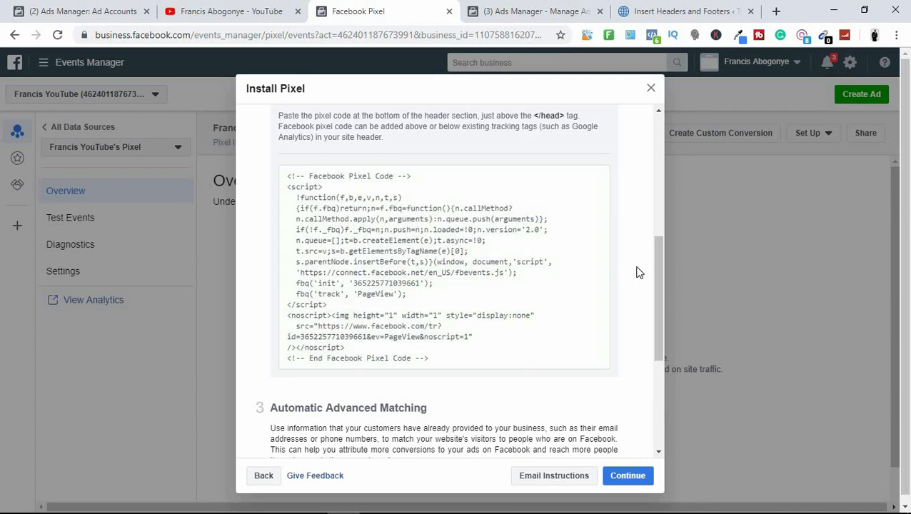
left_click(671, 10)
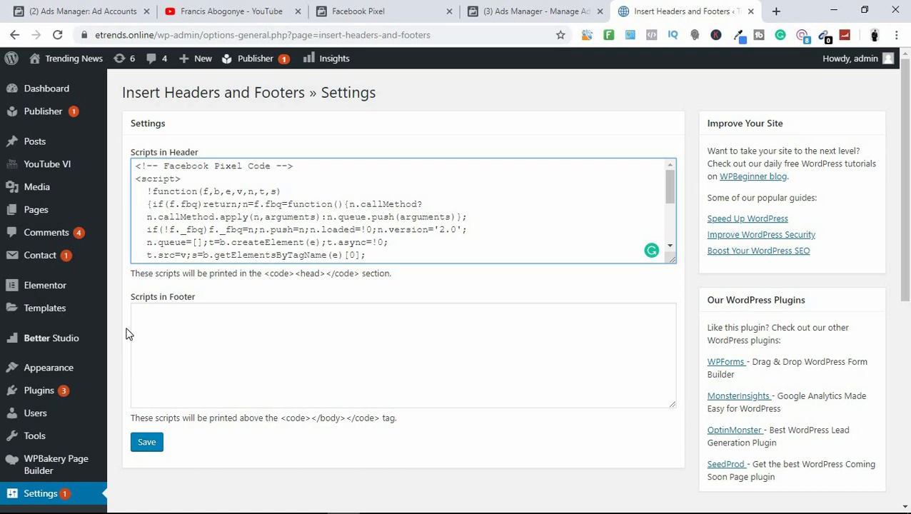
left_click(357, 10)
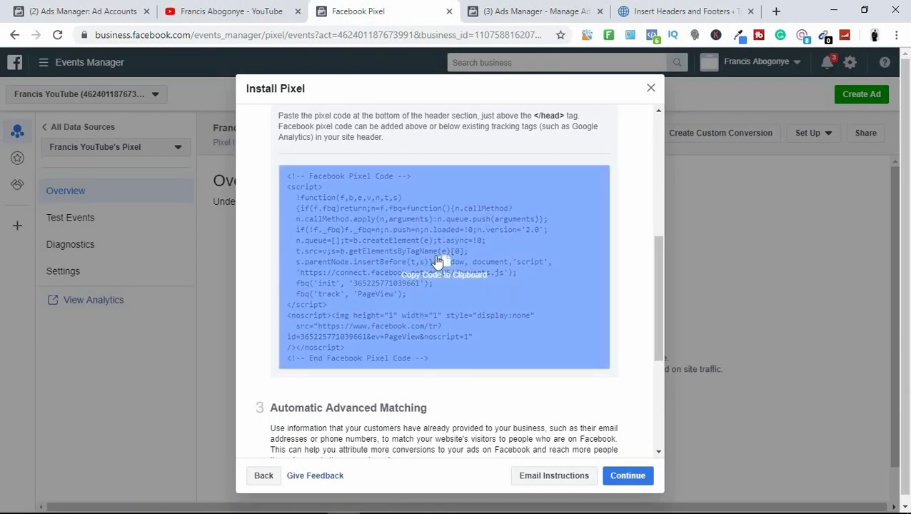
left_click(443, 260)
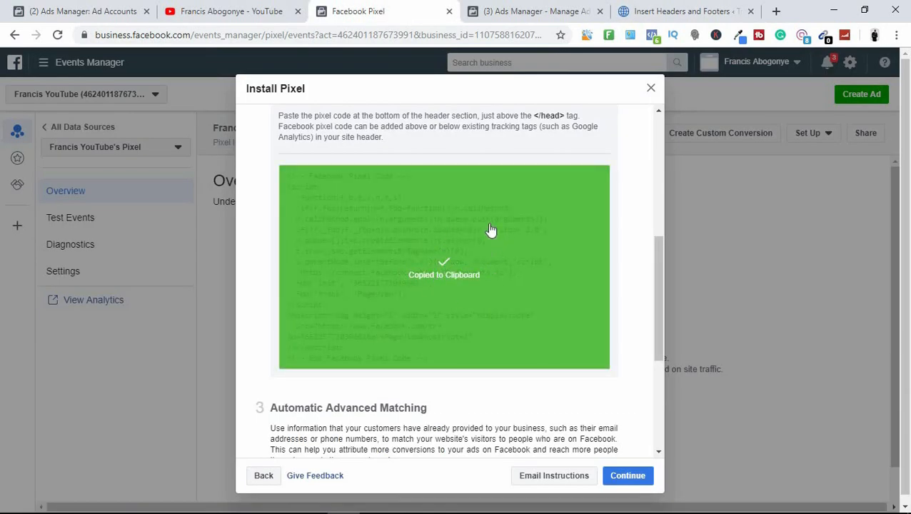
Step: Switch to the WordPress Insert Headers and Footers settings, replace the header script with the copied pixel code, and save
left_click(654, 6)
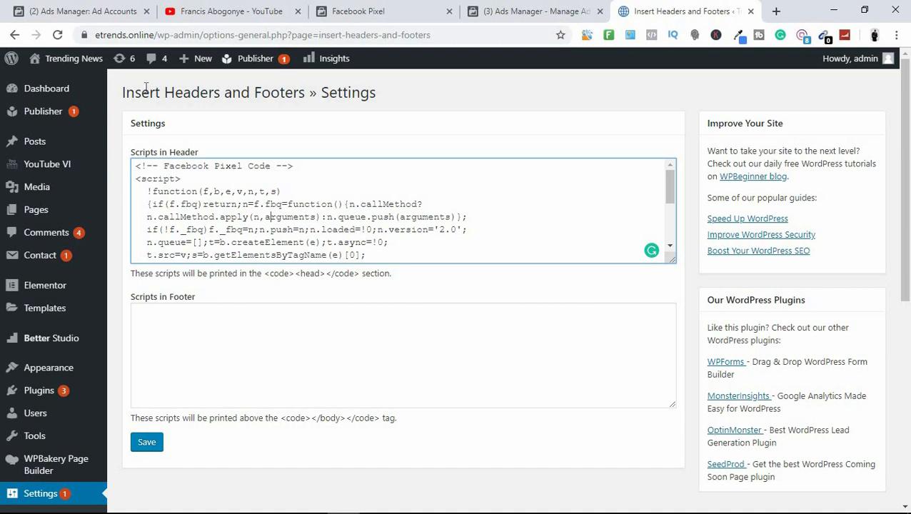
left_click_drag(141, 90, 262, 101)
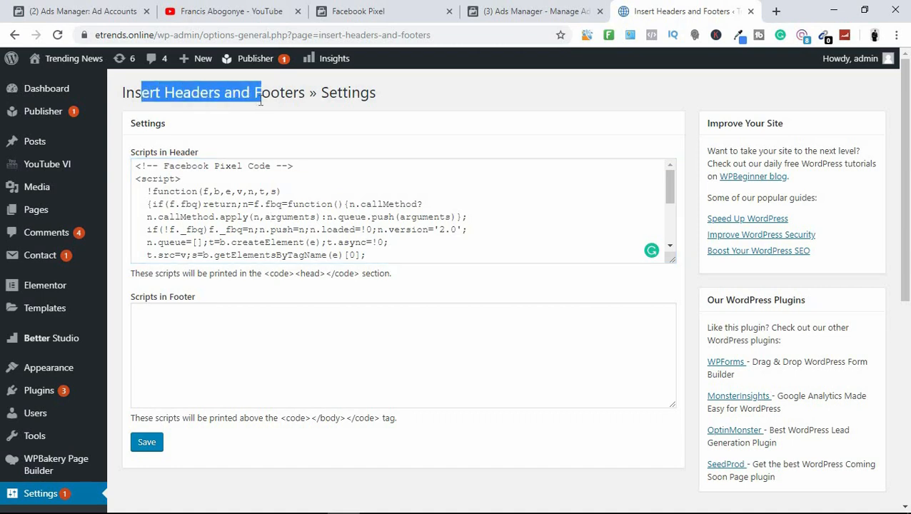
left_click(263, 101)
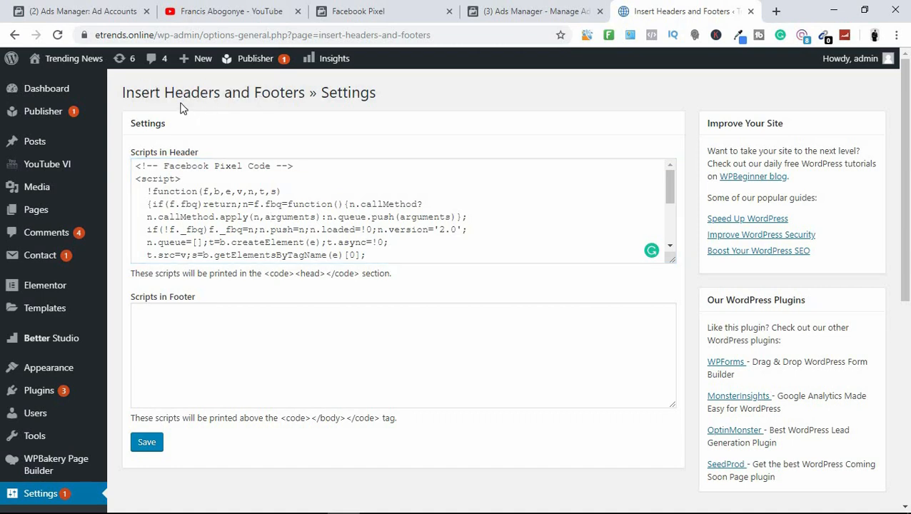
left_click(257, 192)
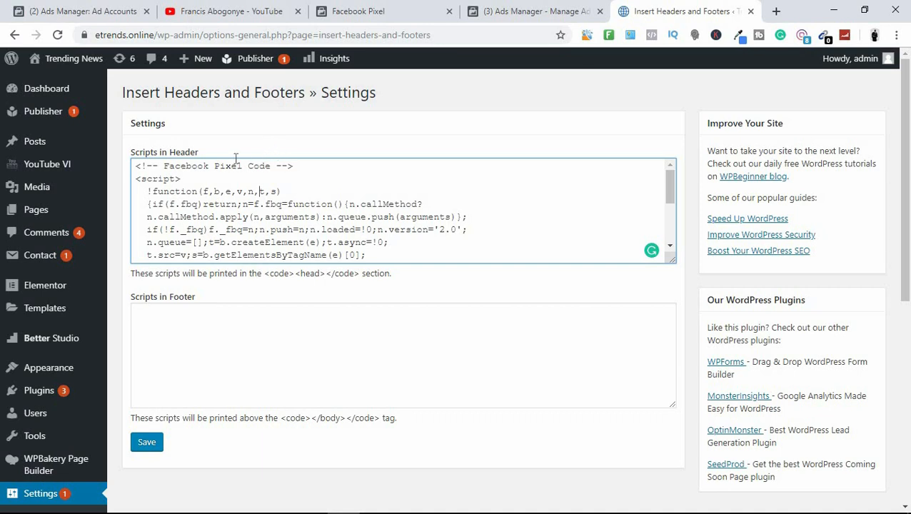
mouse_move(50, 398)
left_click(135, 166)
left_click_drag(270, 218, 339, 263)
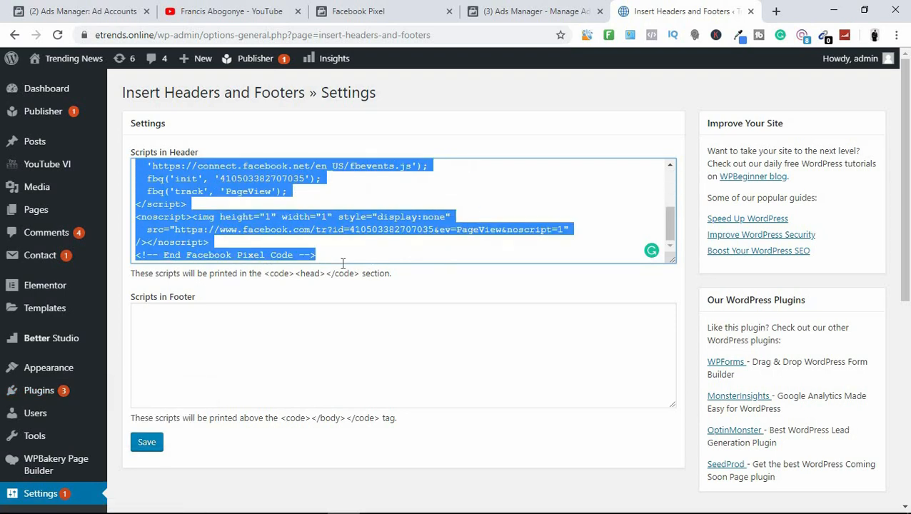
key("ctrl+v")
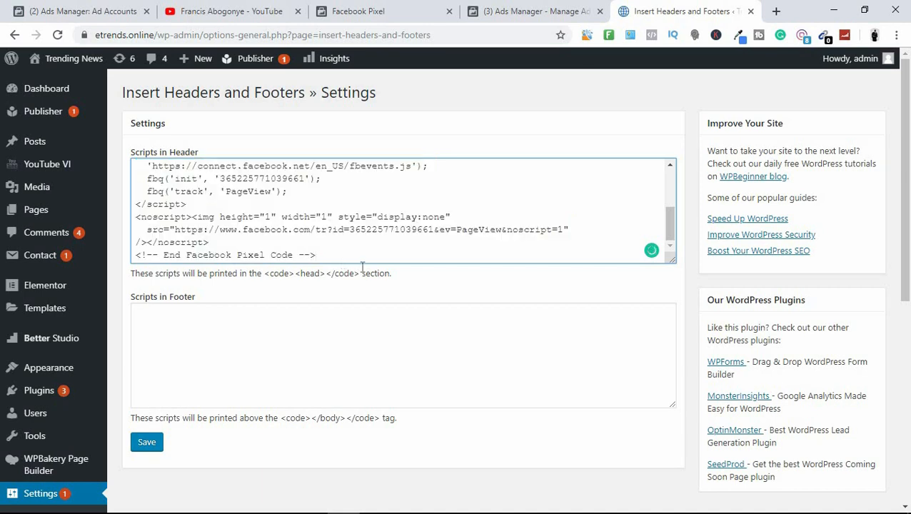
left_click(161, 444)
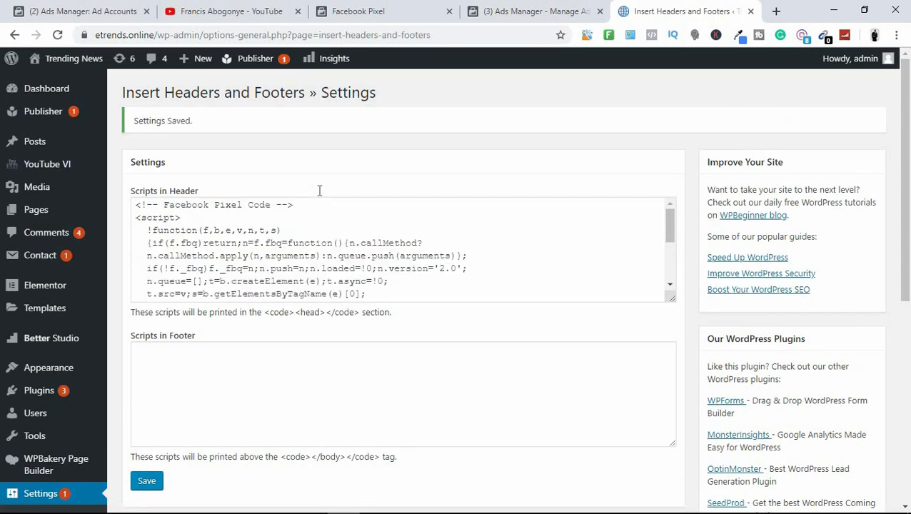
left_click(377, 8)
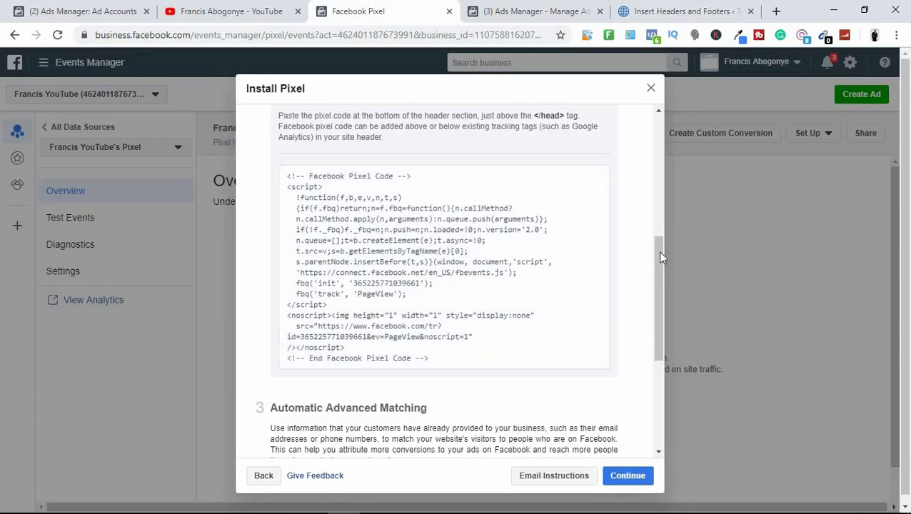
left_click_drag(661, 256, 656, 332)
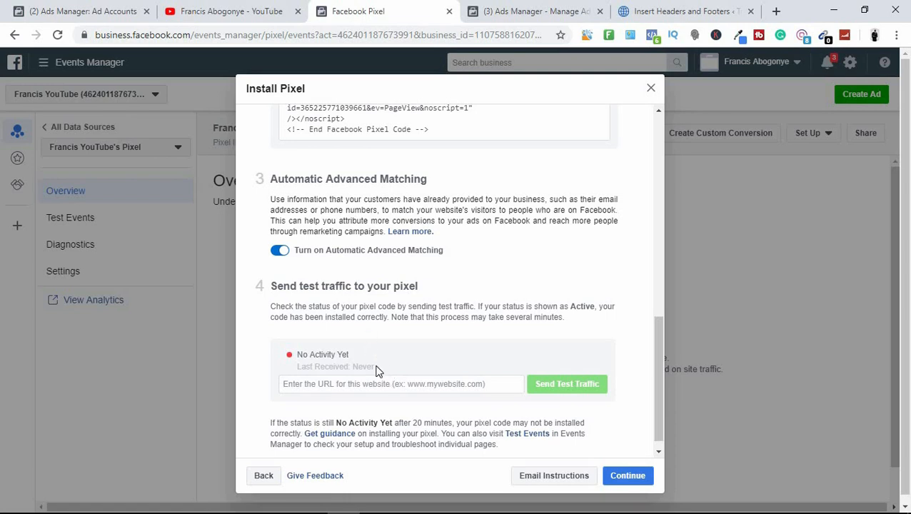
left_click(433, 387)
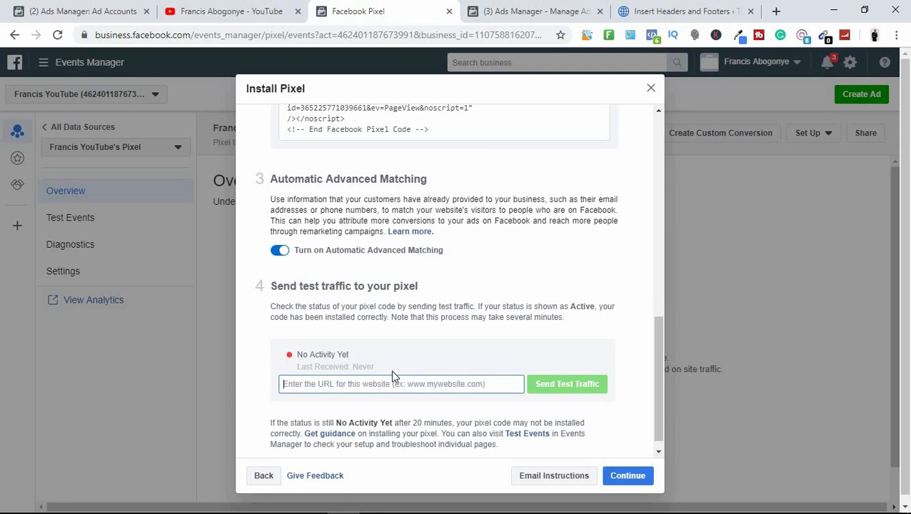
left_click(679, 9)
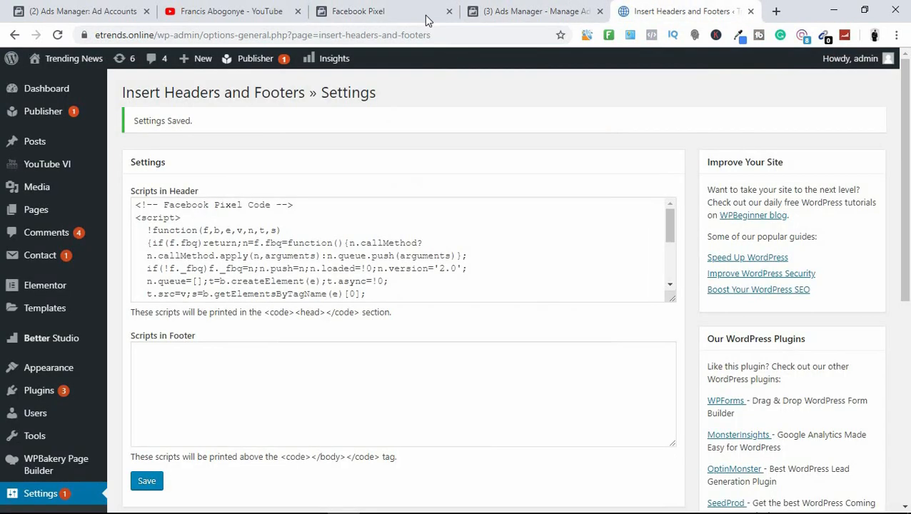
left_click_drag(154, 34, 89, 37)
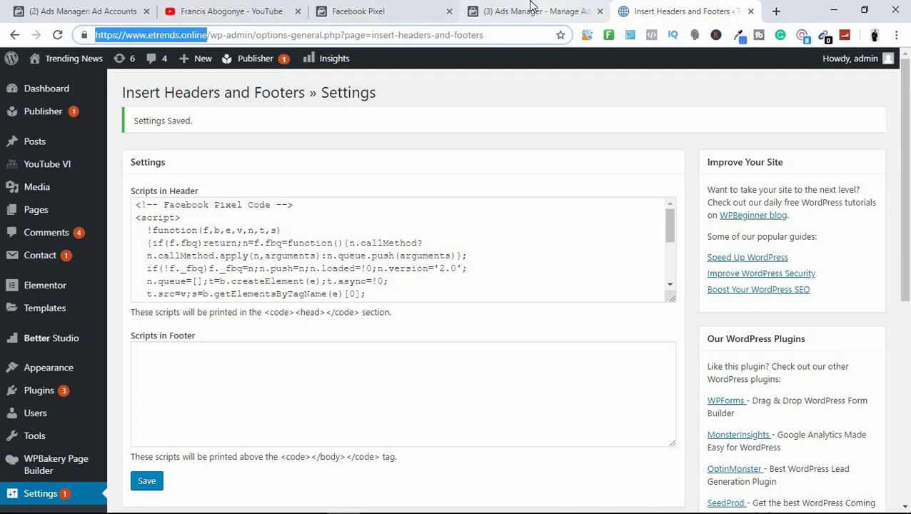
left_click(420, 11)
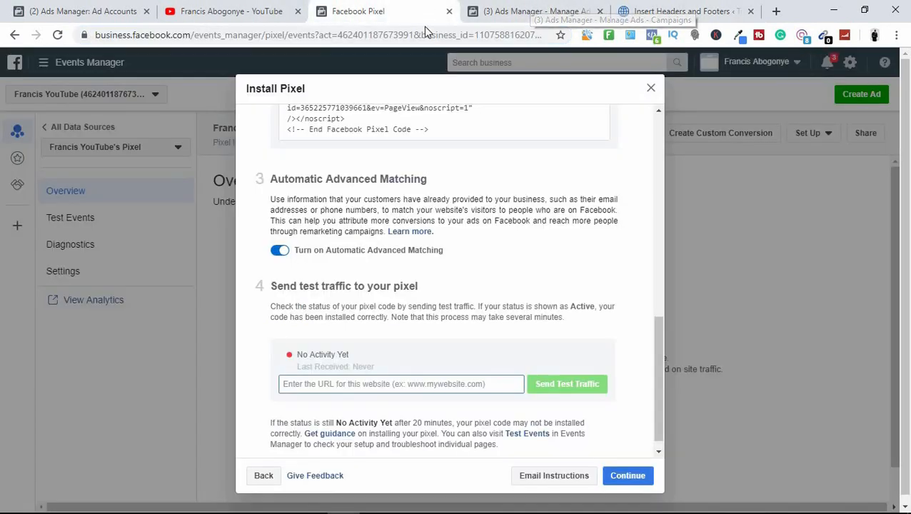
left_click(413, 384)
key("ctrl+v")
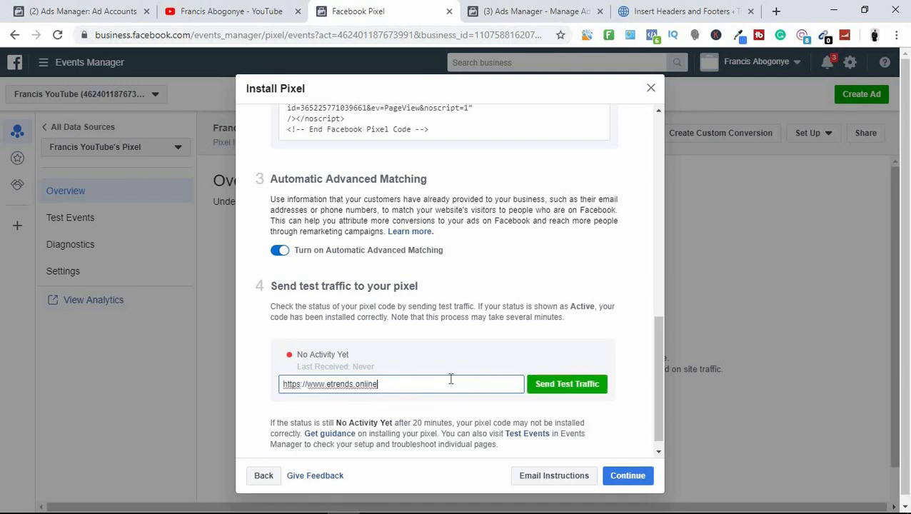
left_click(560, 387)
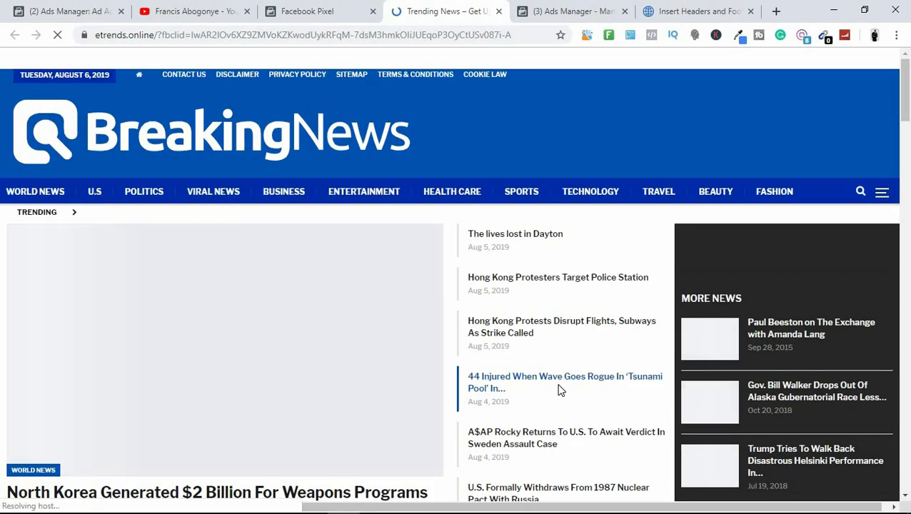
Step: Return to the pixel installation instructions and check the pixel's test traffic status and its installed code
left_click(325, 11)
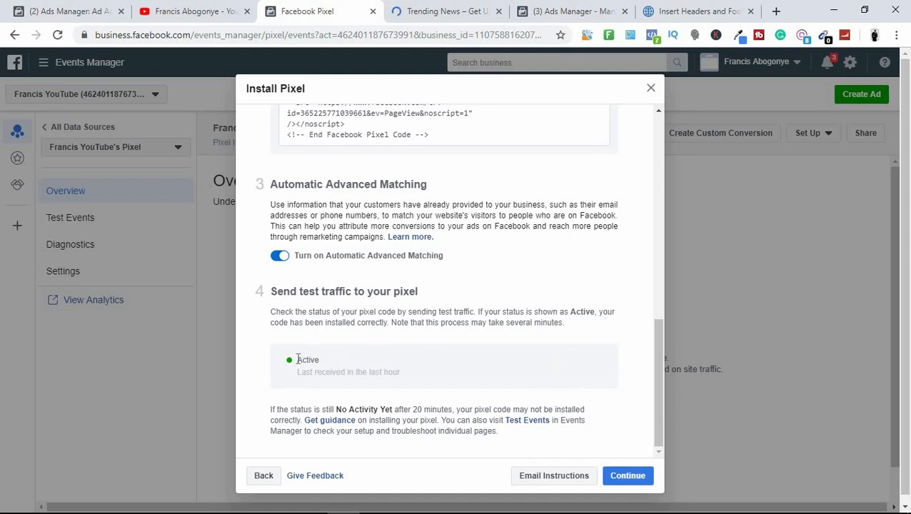
left_click_drag(298, 360, 348, 371)
left_click(347, 371)
left_click_drag(657, 359, 656, 250)
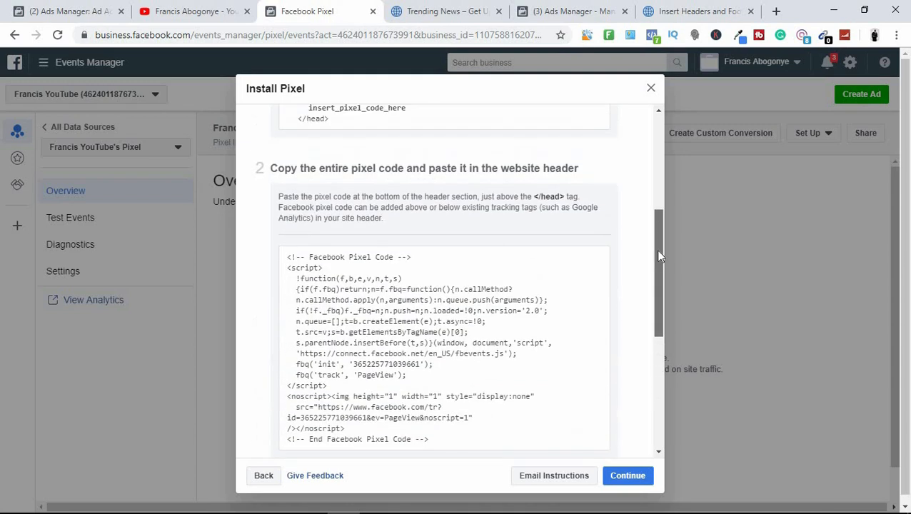
left_click(475, 353)
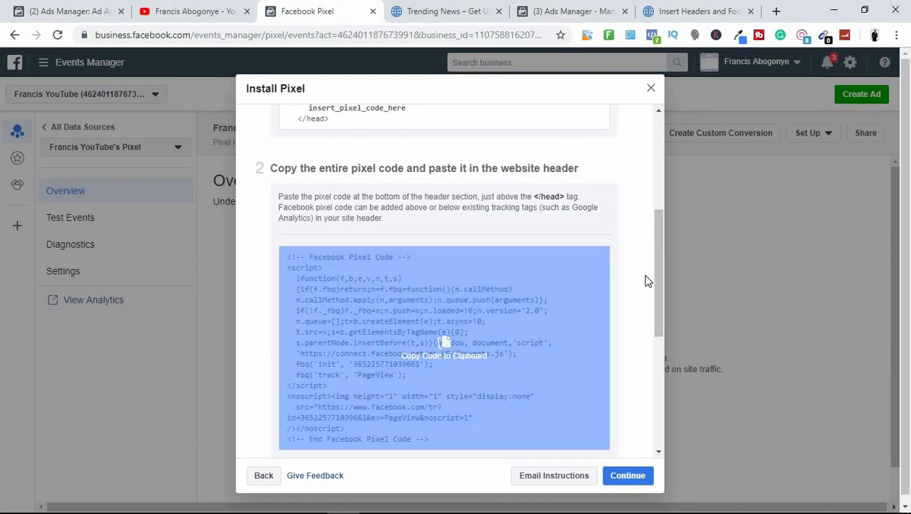
left_click_drag(659, 271, 651, 408)
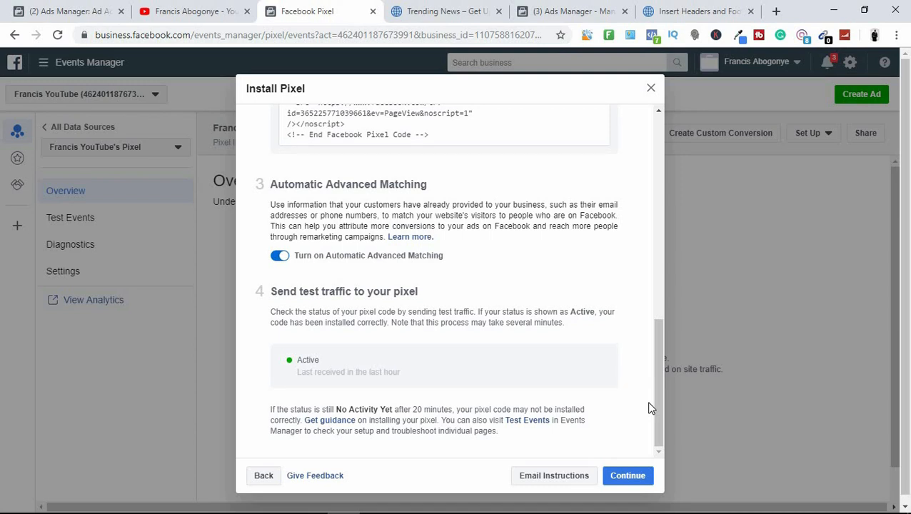
left_click(635, 478)
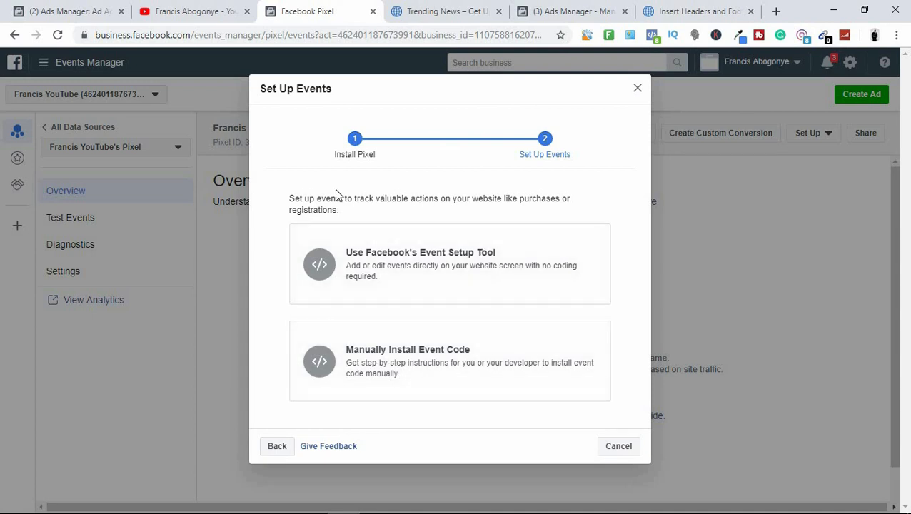
left_click_drag(304, 197, 379, 207)
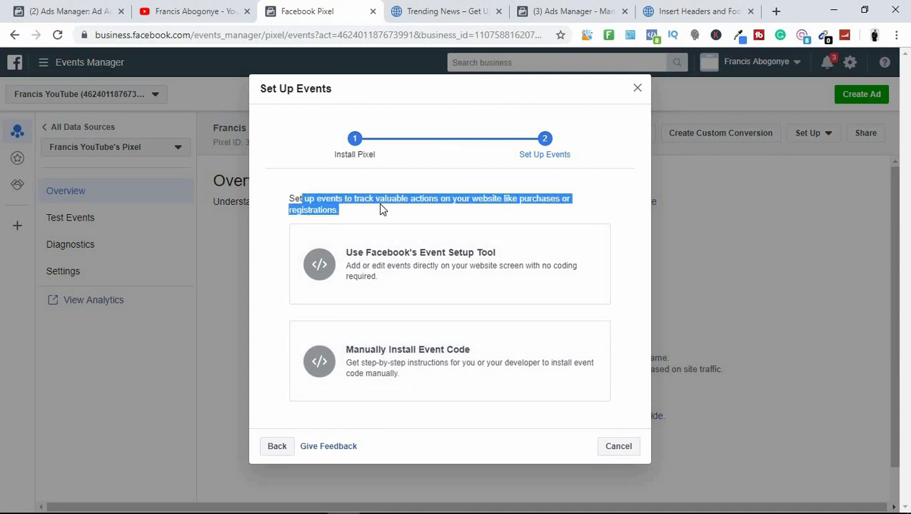
left_click(369, 210)
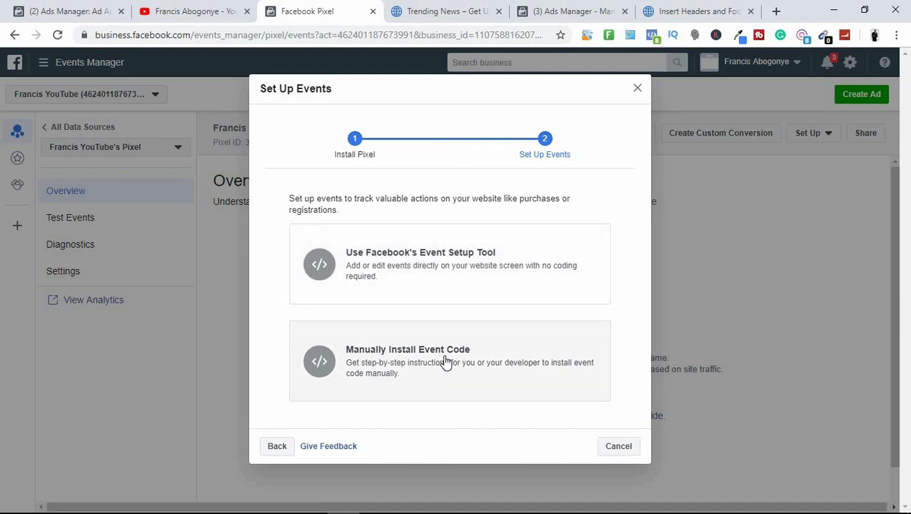
left_click(457, 264)
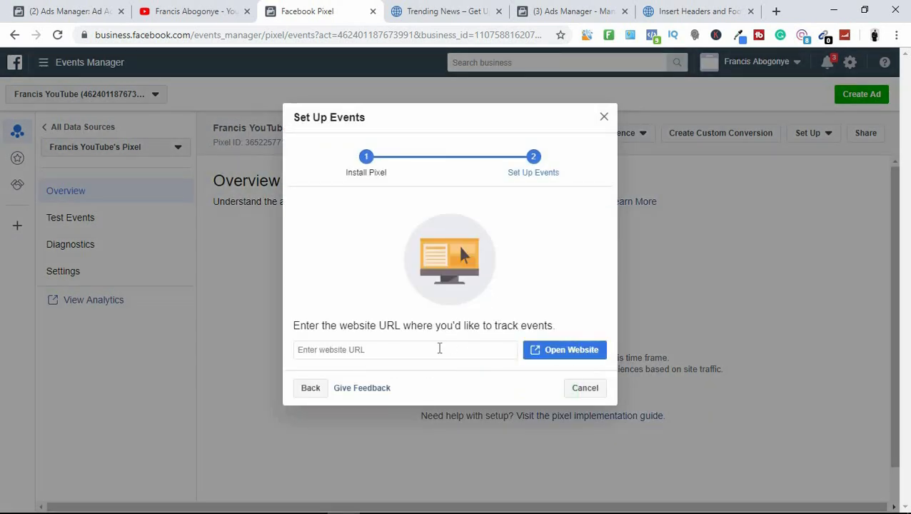
left_click(439, 349)
key("ctrl+v")
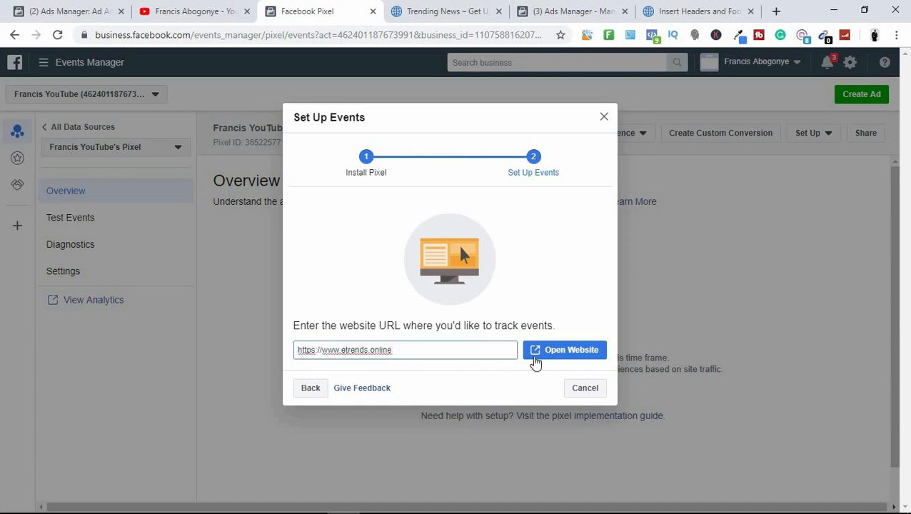
left_click(549, 358)
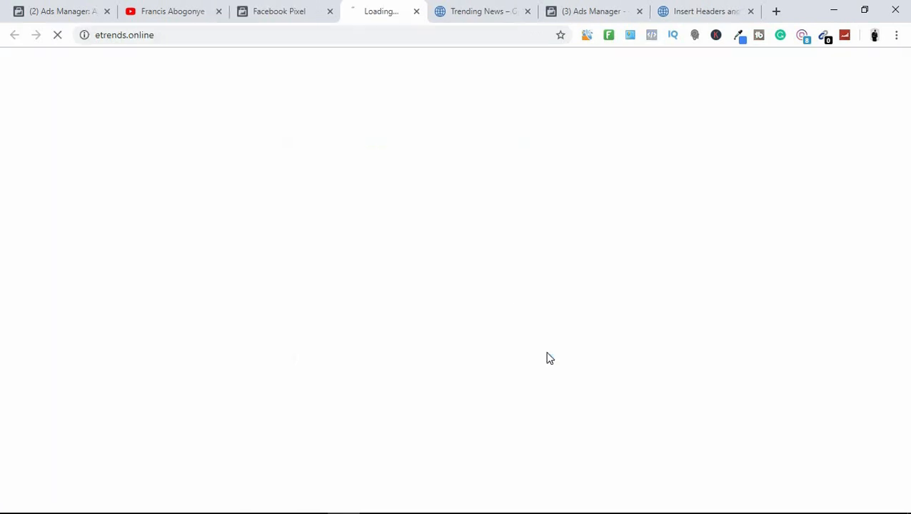
Step: Go back to Events Manager, close the extra website page, and exit the event setup
left_click(266, 9)
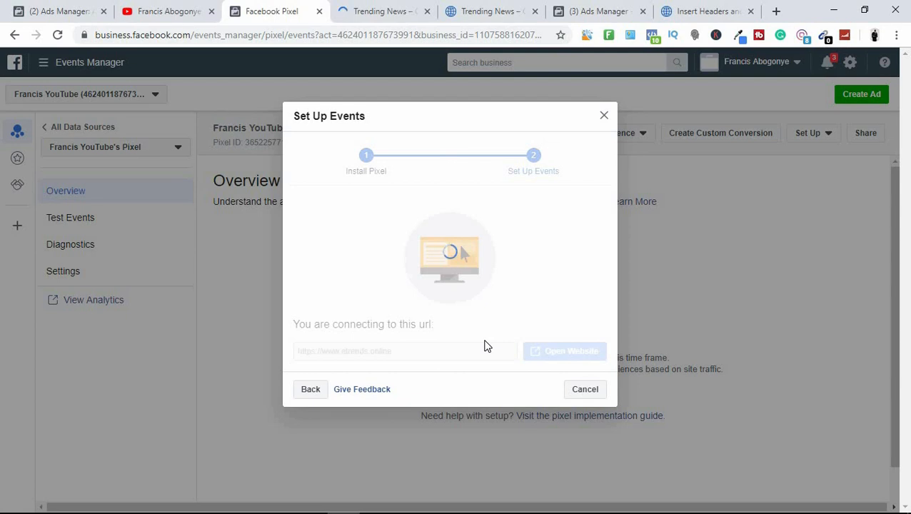
left_click(535, 10)
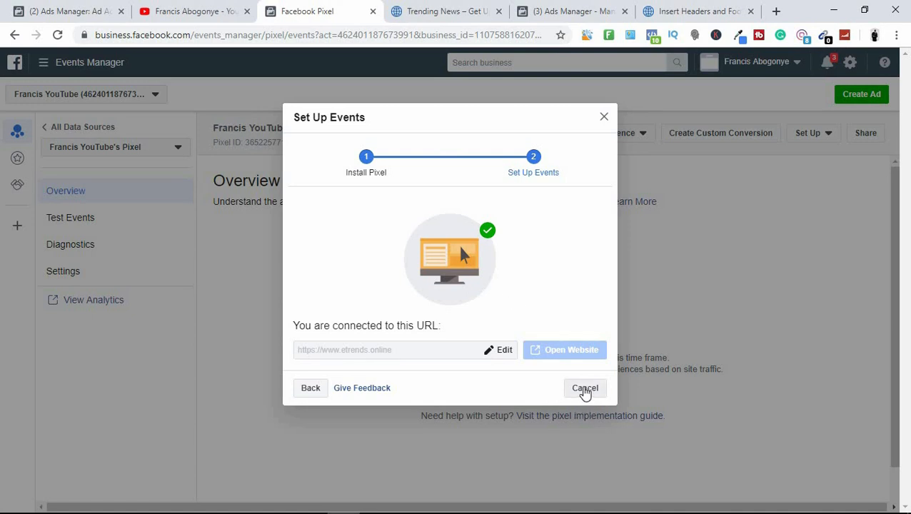
left_click(583, 390)
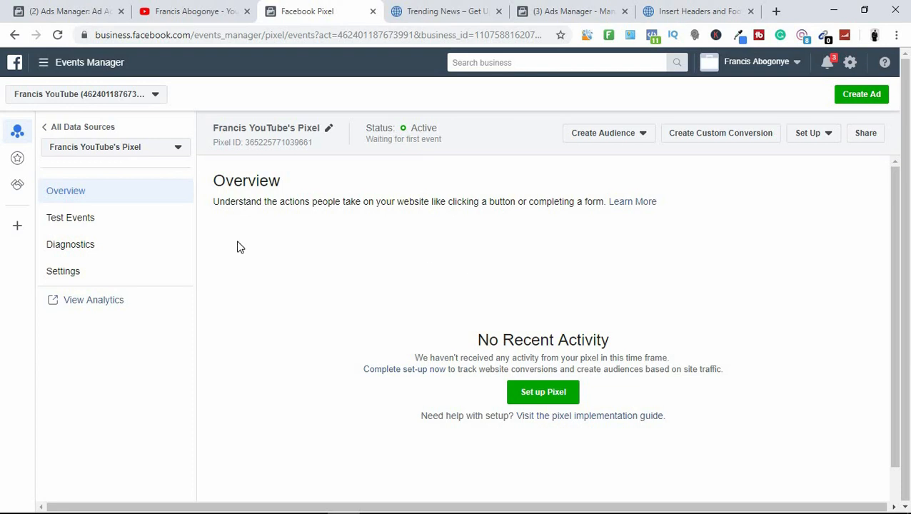
Step: Check the pixel's status in its overview and examine the real-time event testing page
left_click(95, 228)
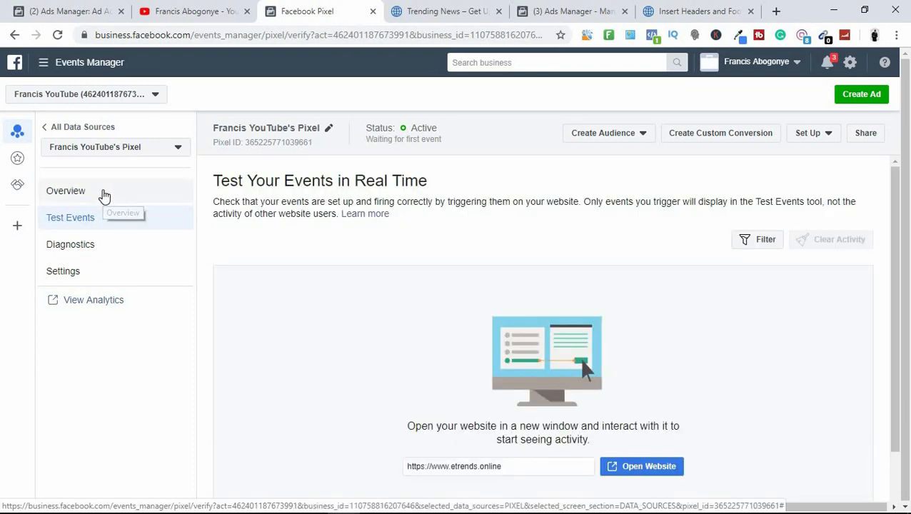
left_click(103, 193)
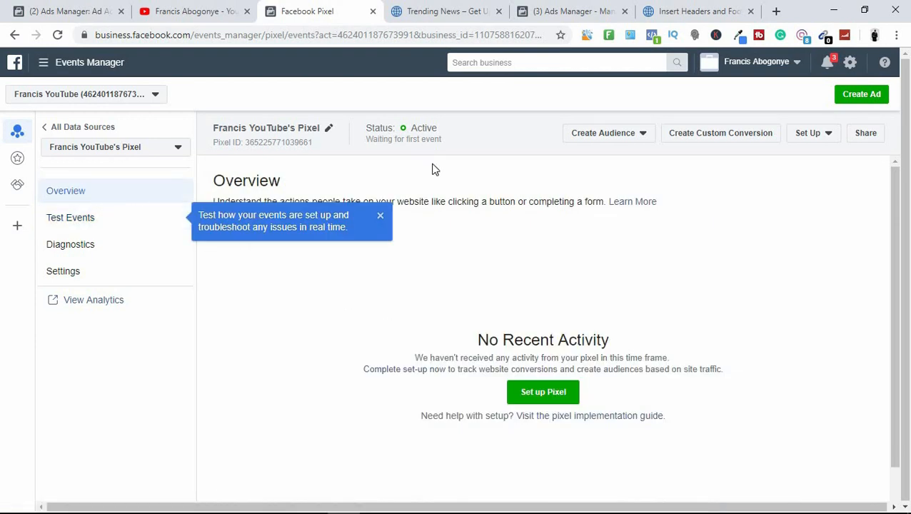
left_click_drag(412, 128, 428, 140)
left_click(493, 260)
left_click(109, 230)
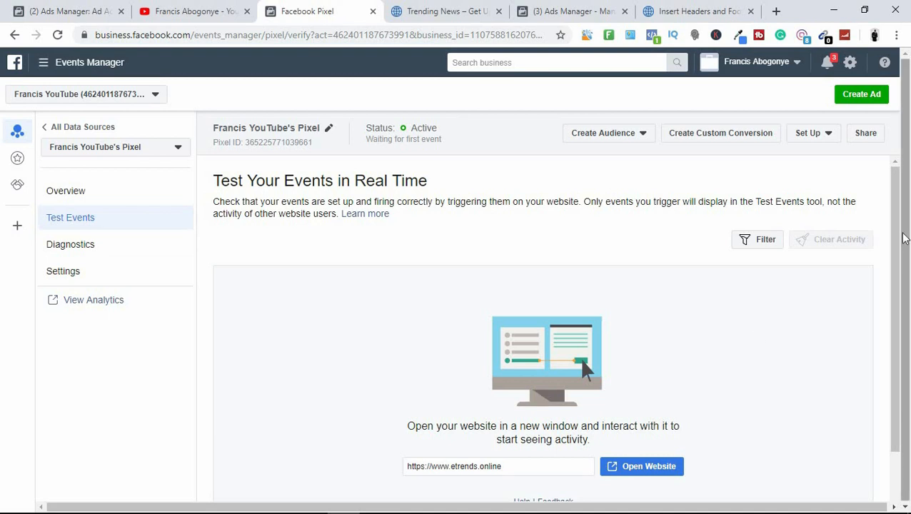
left_click_drag(898, 223, 906, 175)
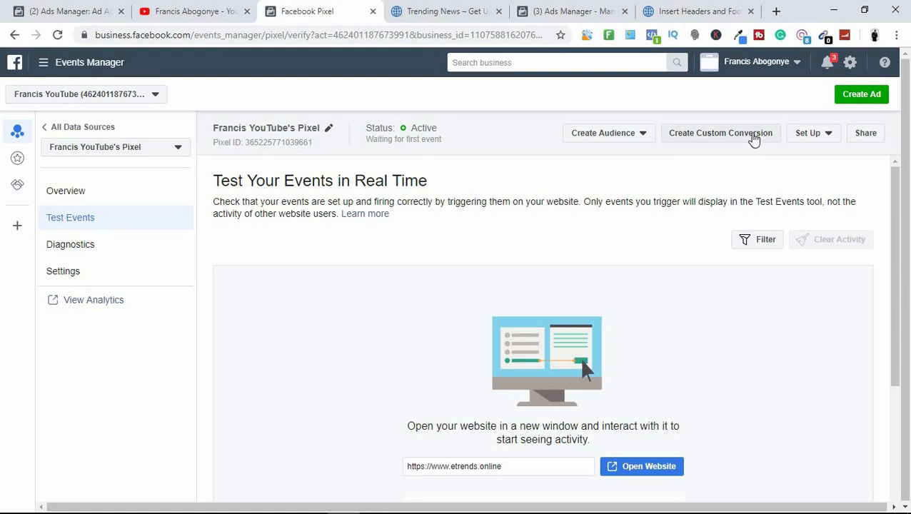
Step: View the audience creation options and start setting up new events with manually installed event code
left_click(631, 139)
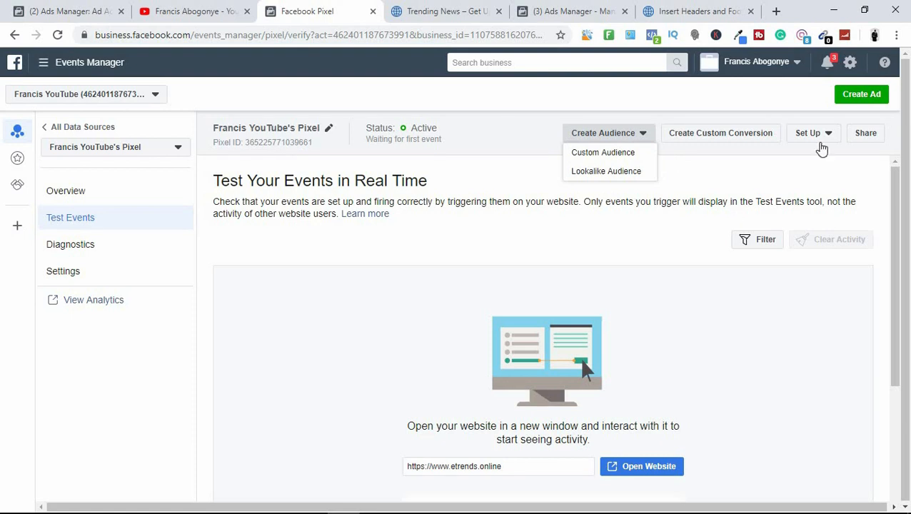
left_click(829, 135)
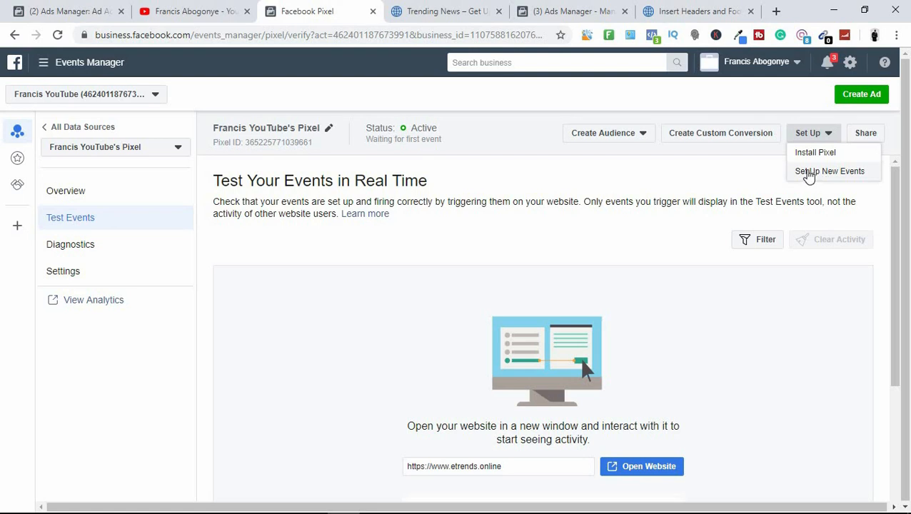
left_click(810, 172)
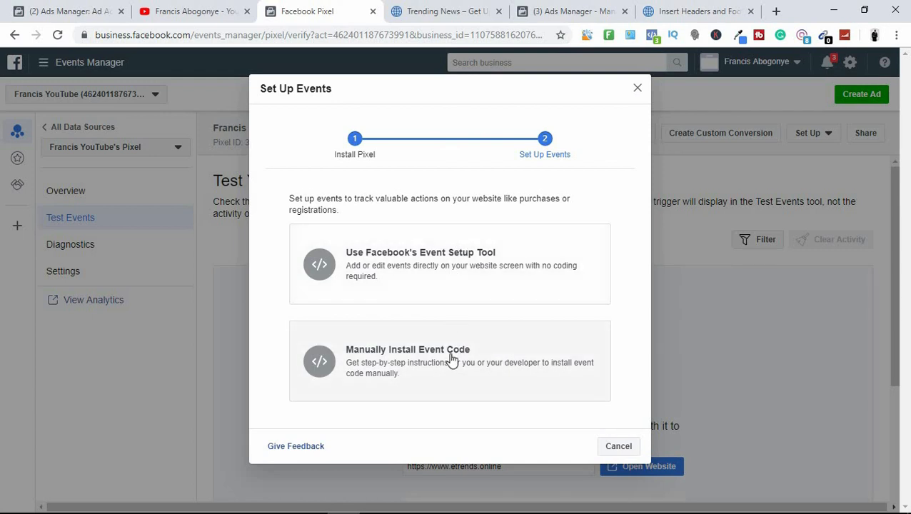
left_click(425, 363)
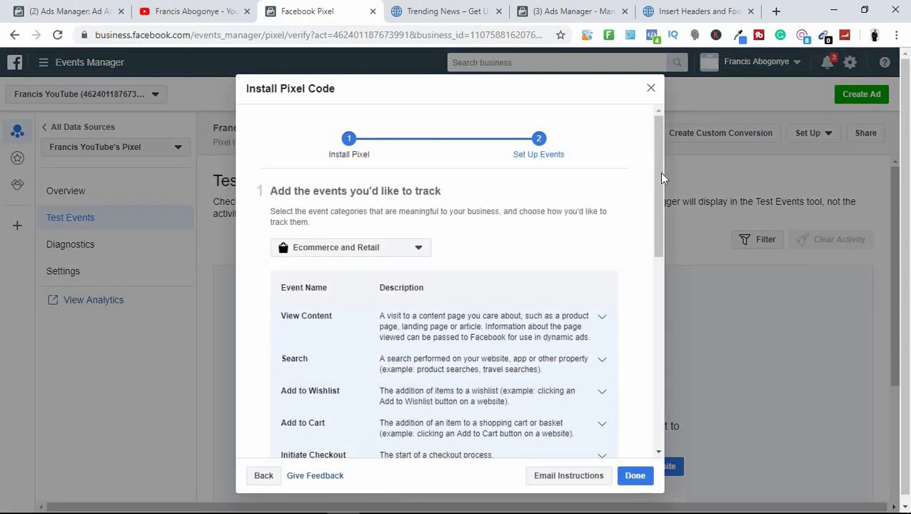
Step: Look through the list of trackable events and view the tracking code for the Schedule and Find Location events
left_click_drag(660, 182, 661, 389)
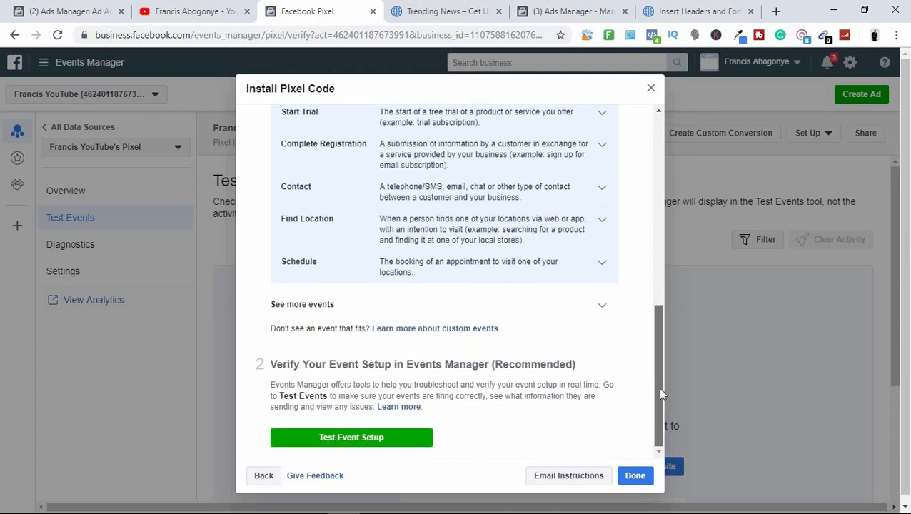
left_click(604, 264)
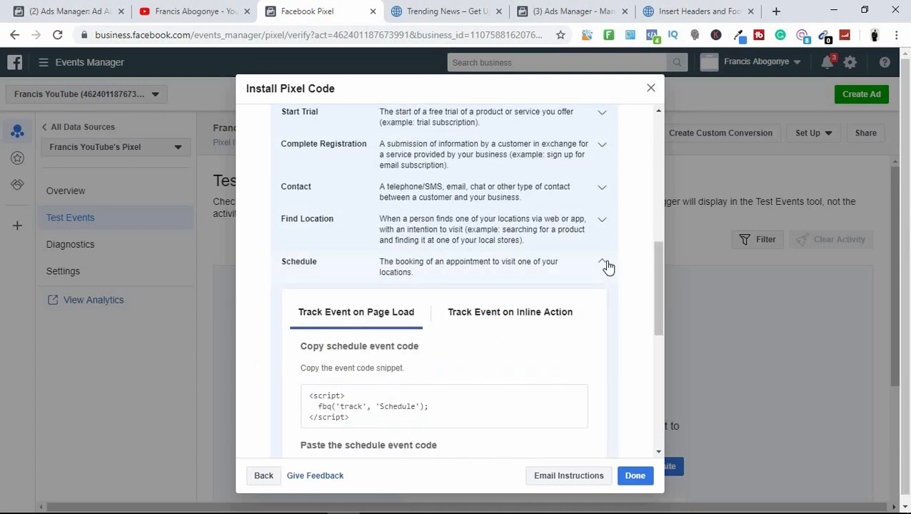
left_click(605, 264)
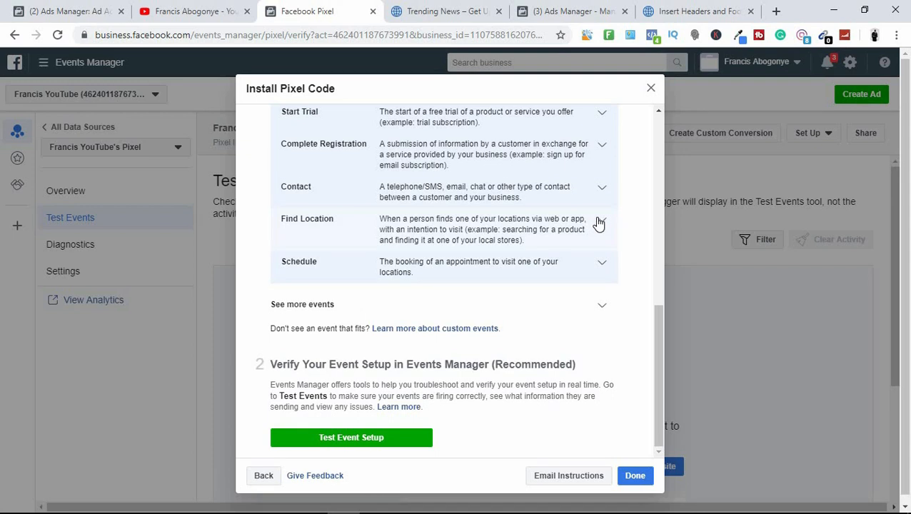
left_click(600, 221)
left_click(600, 221)
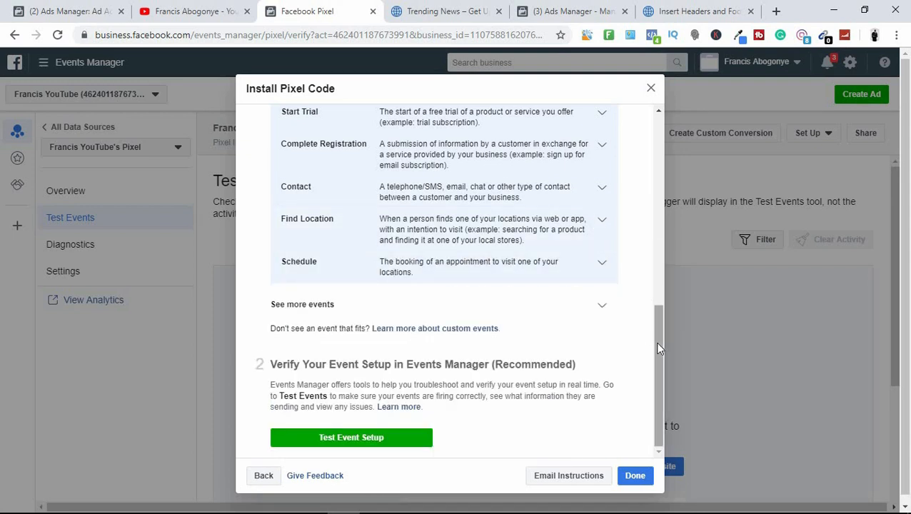
Step: Review the business categories offered for event tracking and read the section on verifying the event setup
left_click_drag(660, 347, 663, 170)
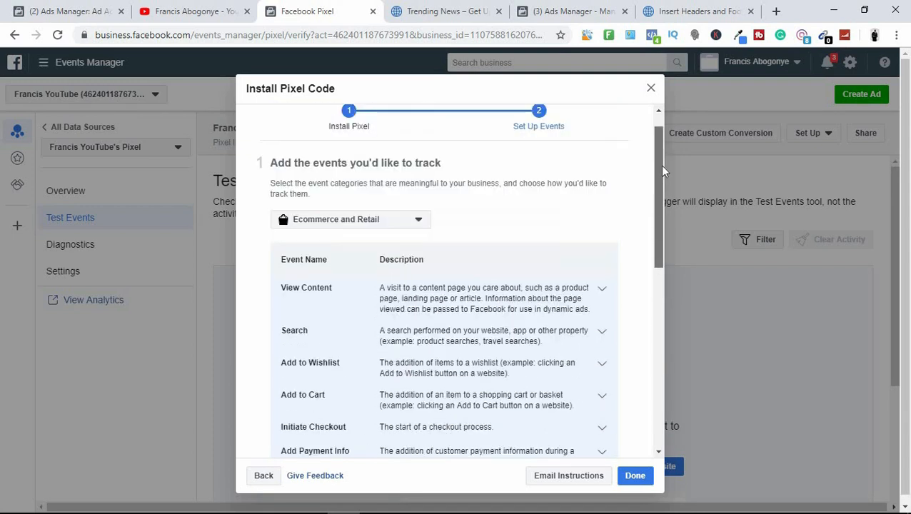
left_click(413, 223)
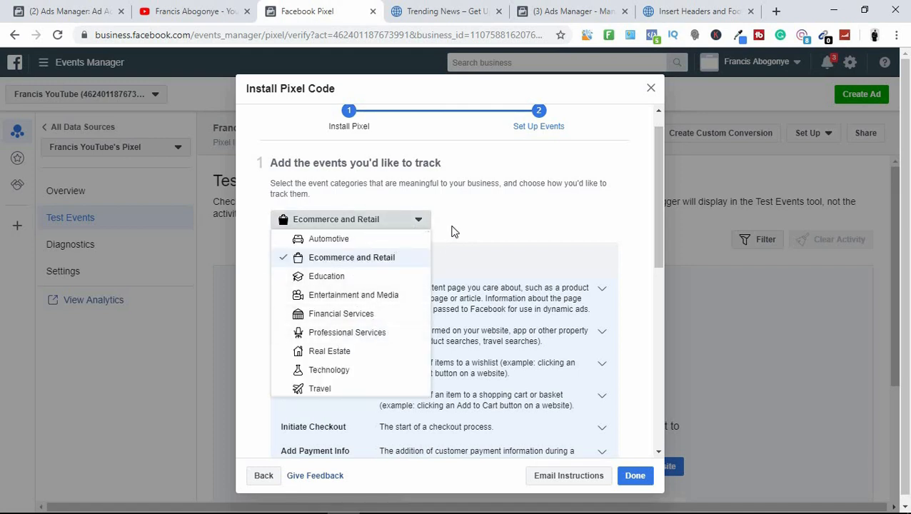
left_click(548, 246)
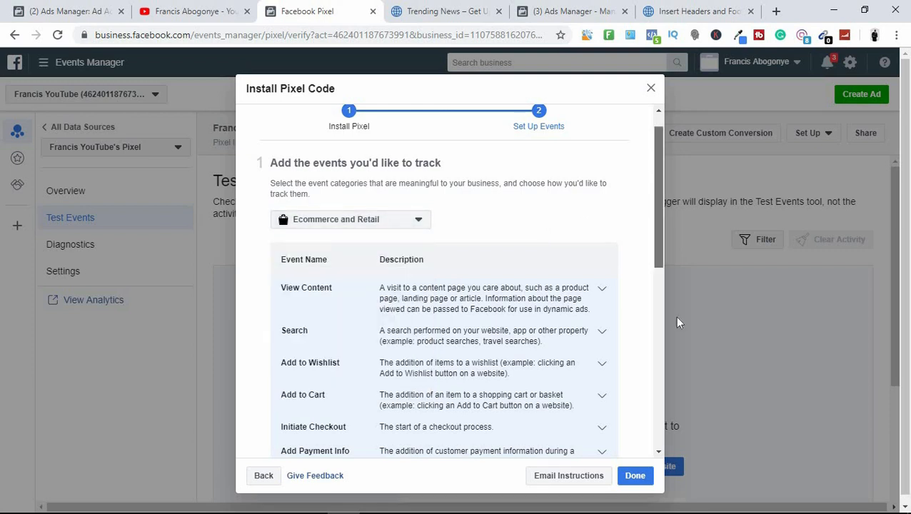
scroll(676, 343, "down", 8)
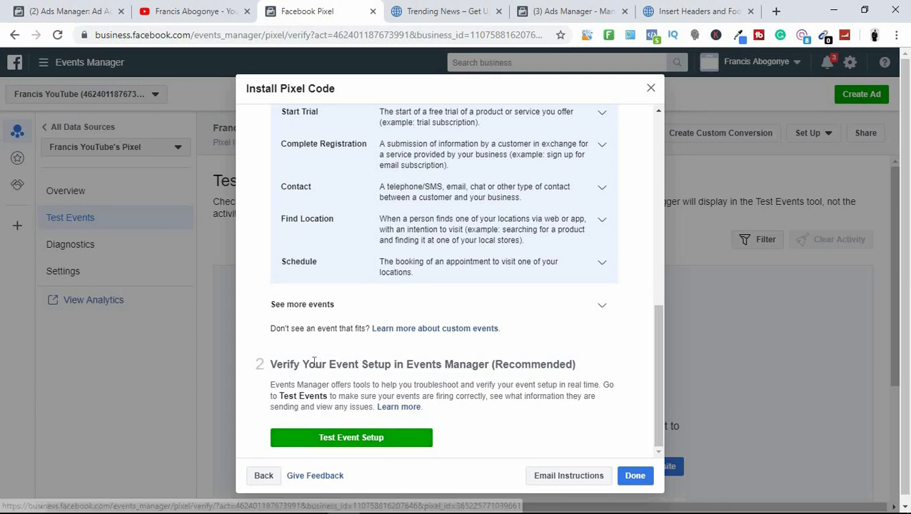
left_click_drag(315, 365, 460, 365)
left_click(545, 384)
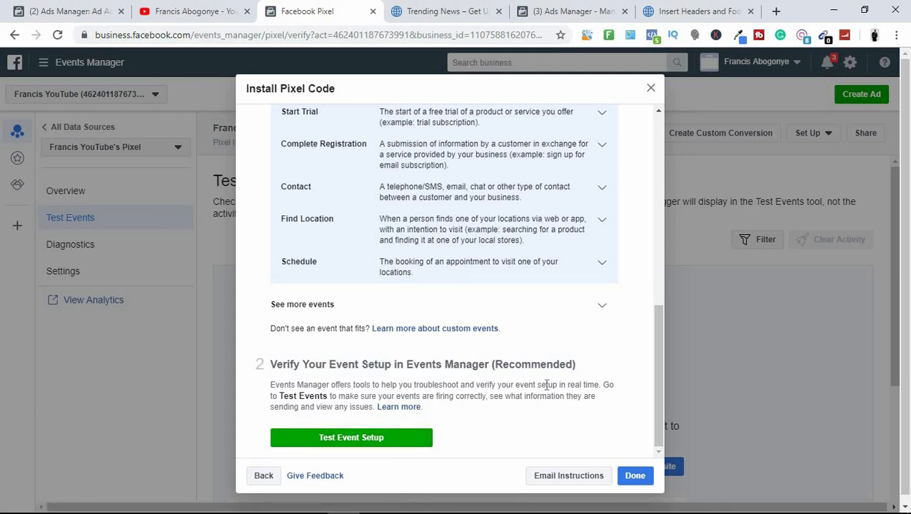
Step: Open the real-time testing page from the event setup and view the pixel's setup options there
left_click(400, 441)
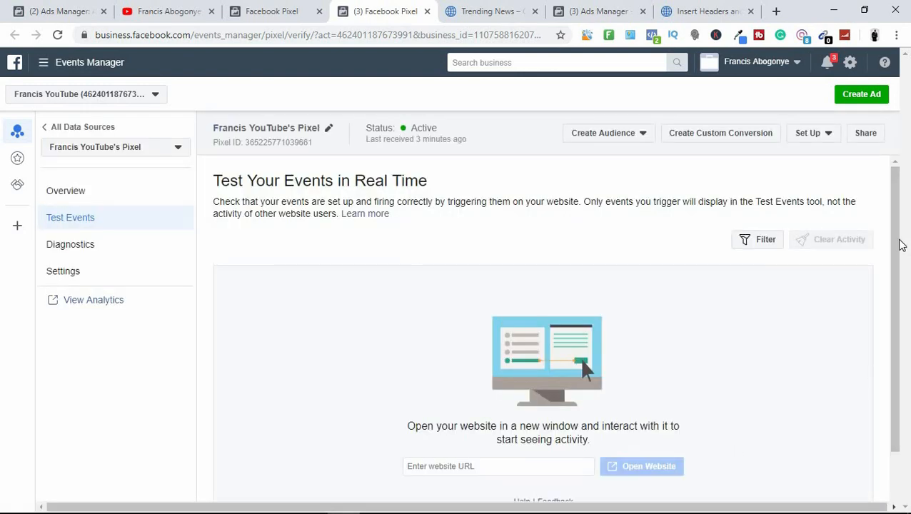
left_click_drag(900, 242, 900, 341)
scroll(903, 316, "up", 1)
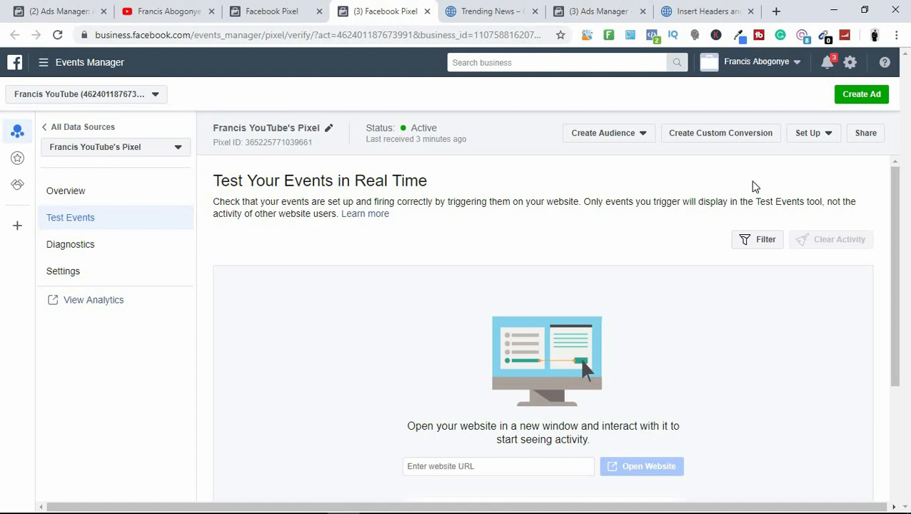
left_click(829, 136)
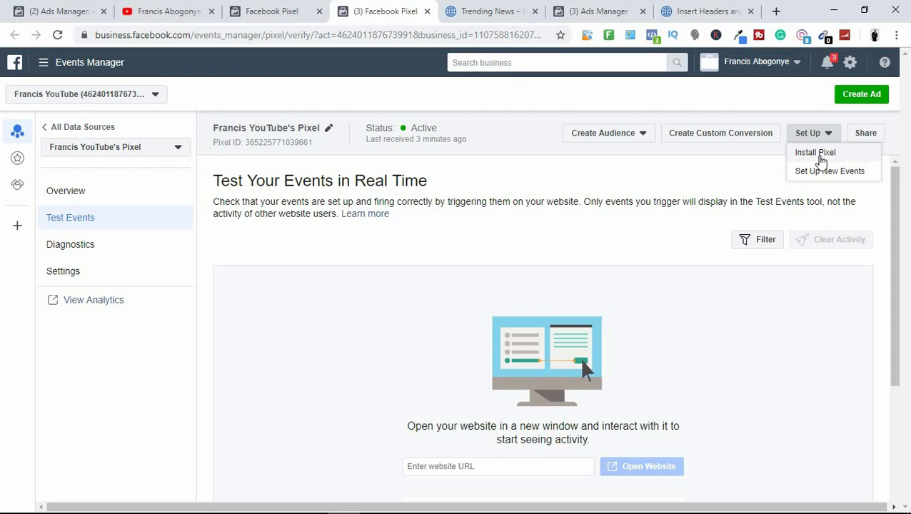
left_click(682, 200)
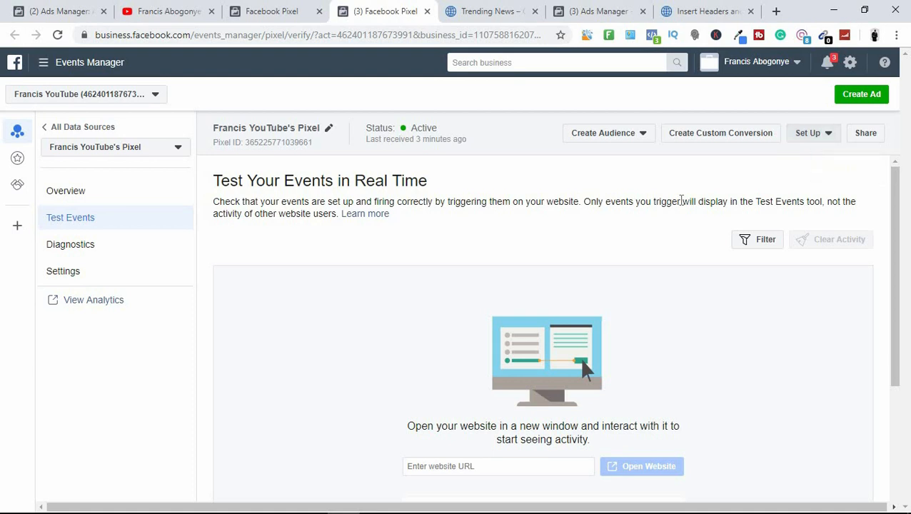
Step: Return to the event code instructions, close them, and close the extra testing page and the website page
left_click(262, 10)
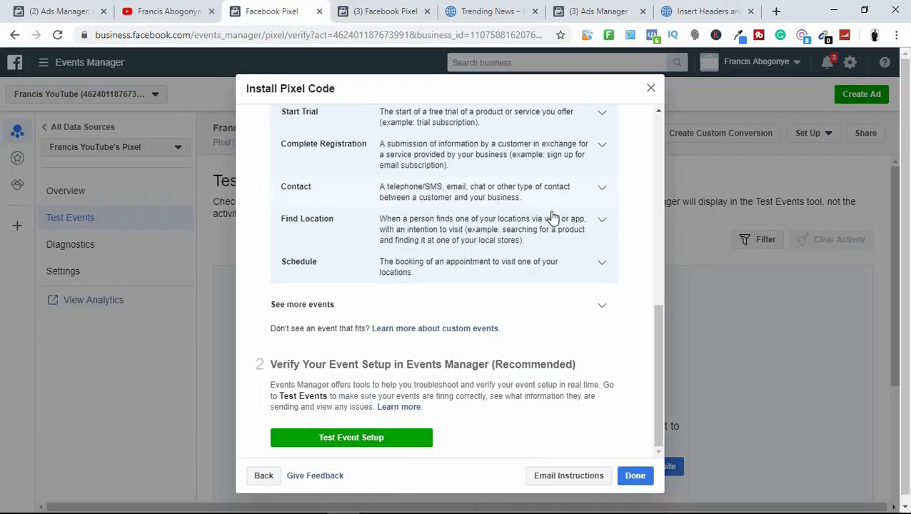
left_click(651, 87)
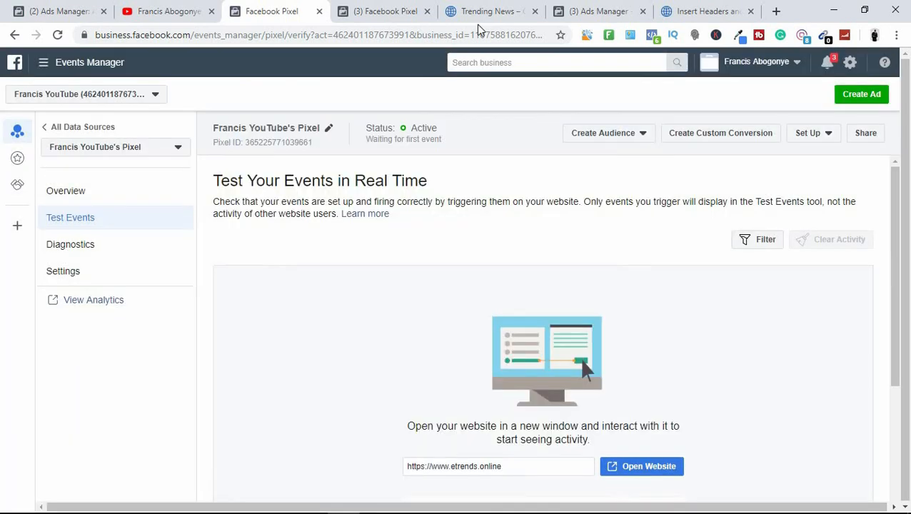
left_click(427, 12)
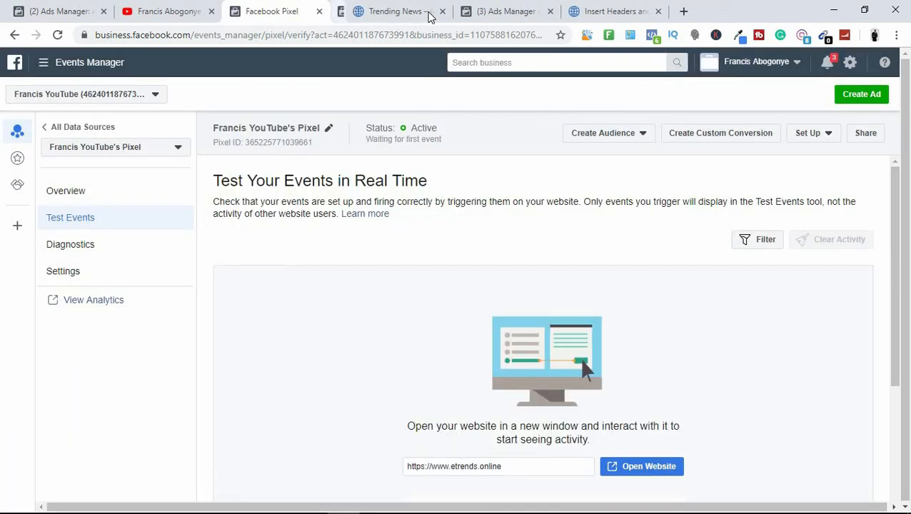
left_click(427, 11)
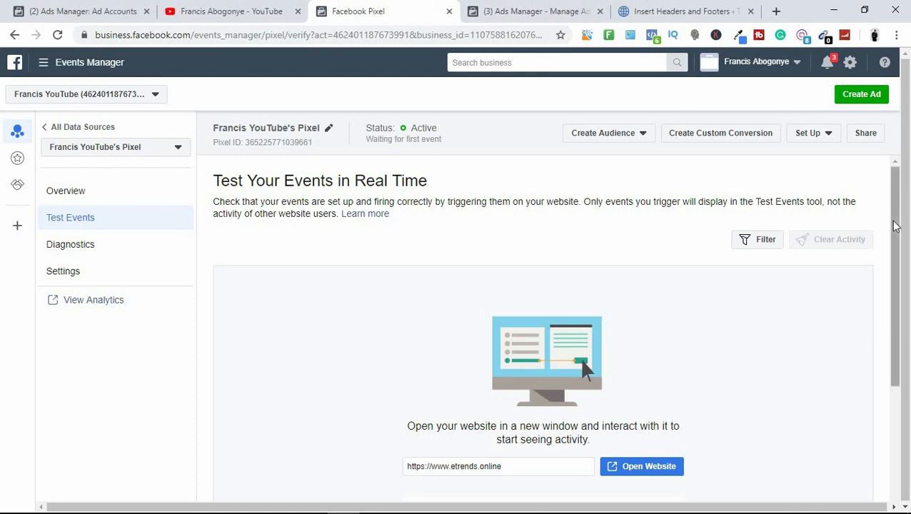
Step: Read the pixel's status and the explanation of how to test its events in real time
left_click_drag(894, 226, 898, 199)
left_click_drag(413, 130, 465, 137)
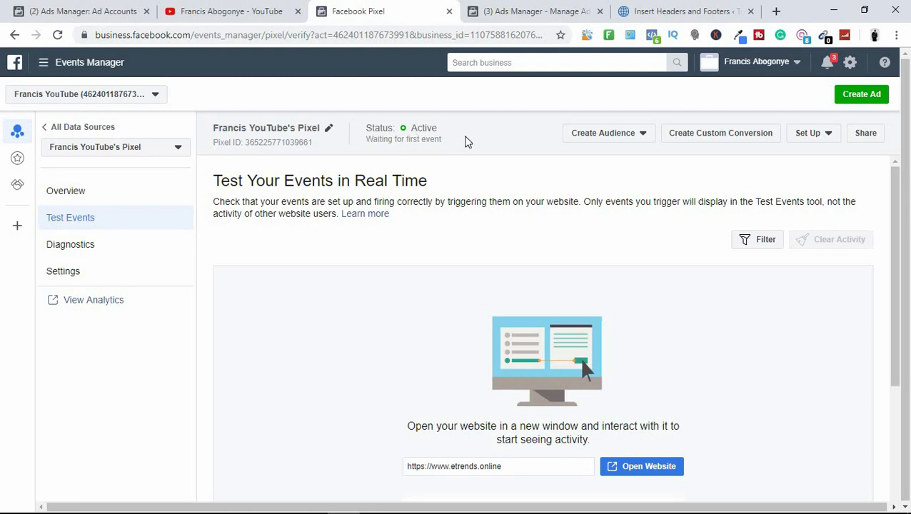
left_click(504, 192)
left_click_drag(293, 202, 336, 234)
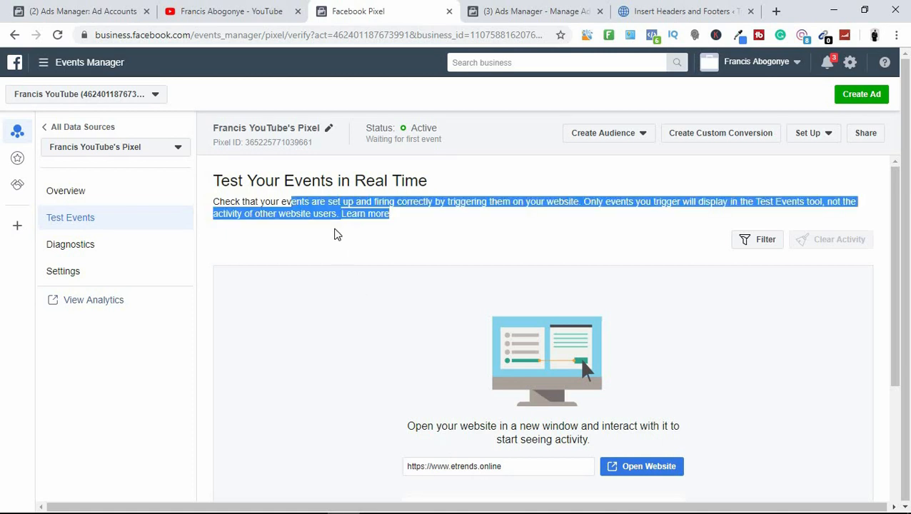
left_click(336, 234)
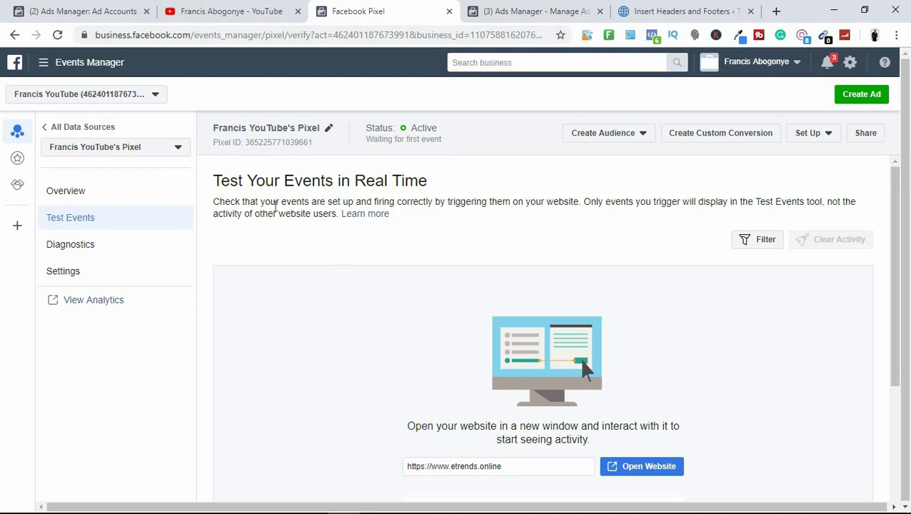
left_click_drag(276, 205, 460, 237)
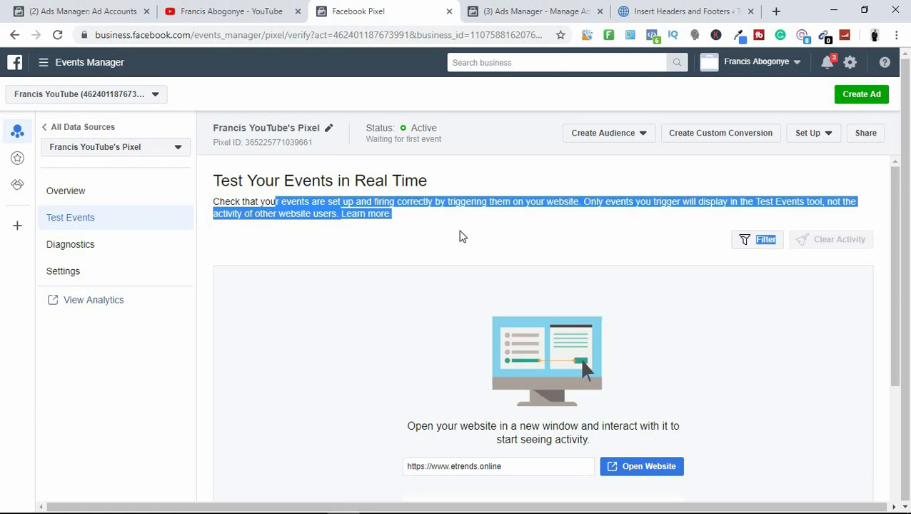
left_click(461, 236)
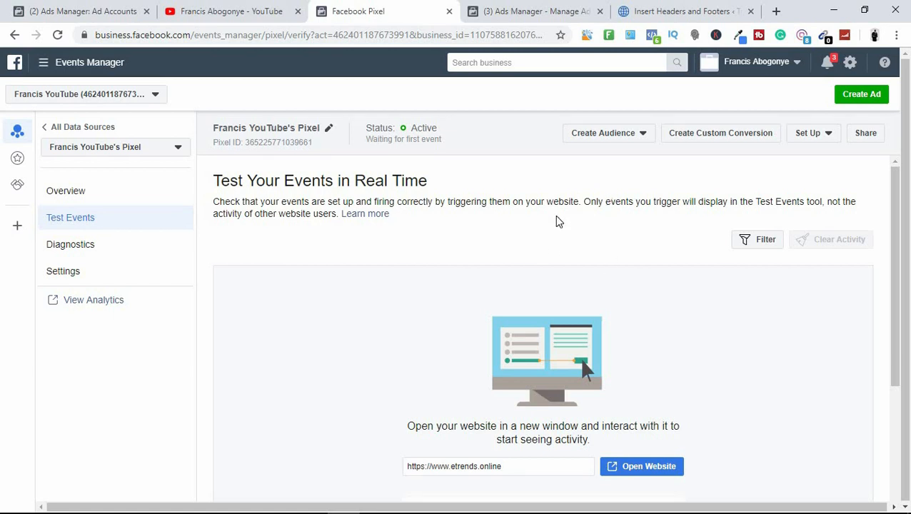
Step: Start a website traffic custom audience from the pixel and review the visitor criteria, keeping all website visitors in the past 30 days
left_click(619, 134)
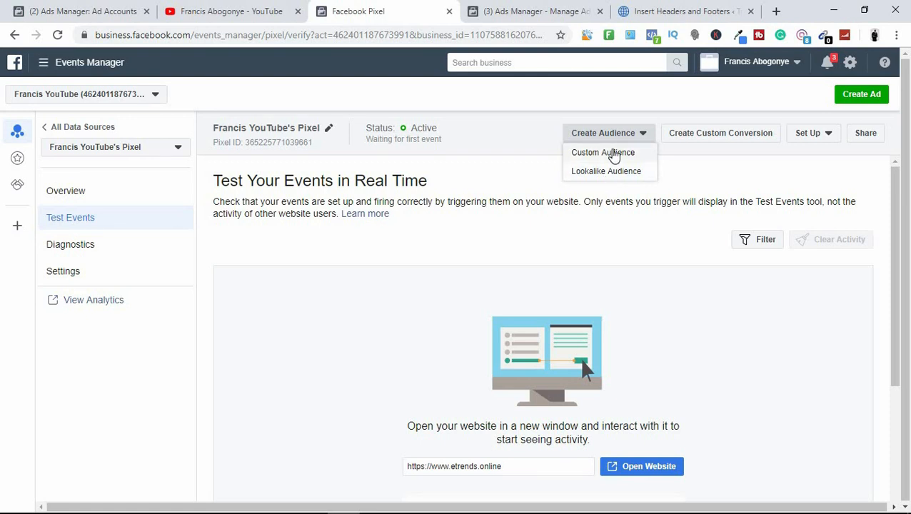
left_click(613, 153)
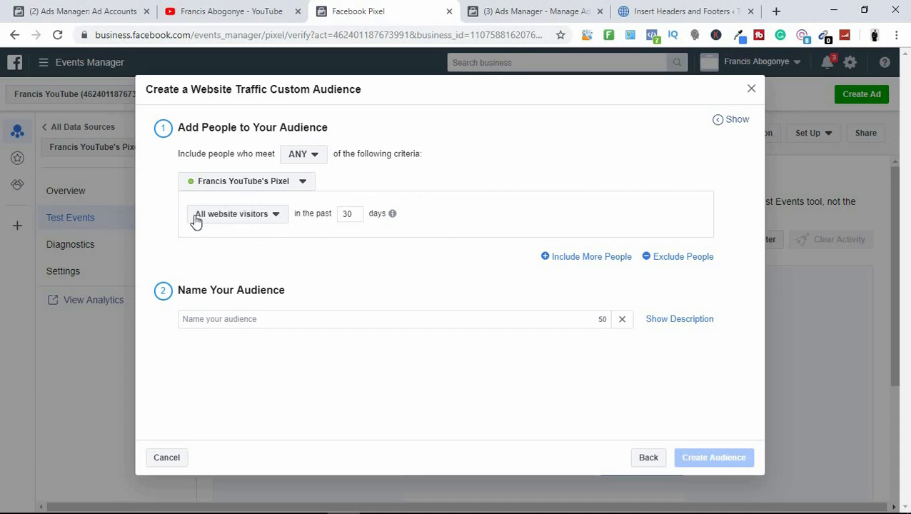
left_click(269, 218)
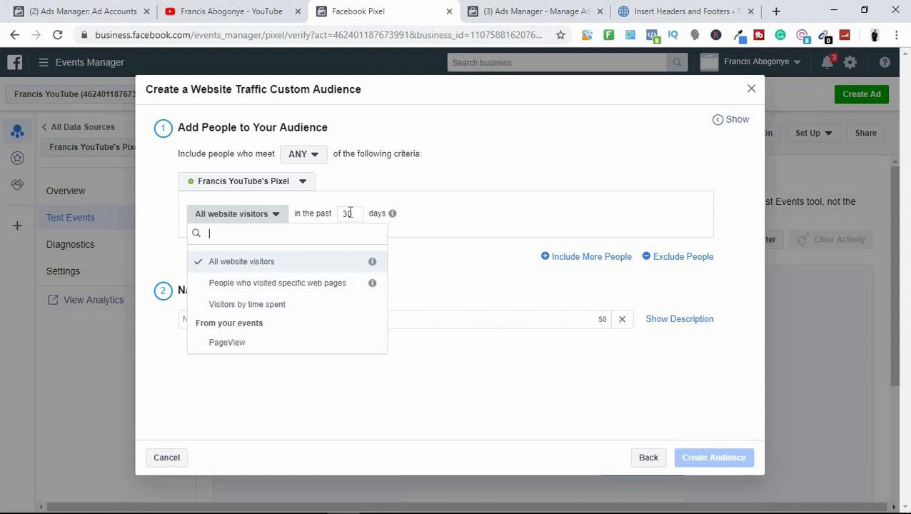
left_click(467, 223)
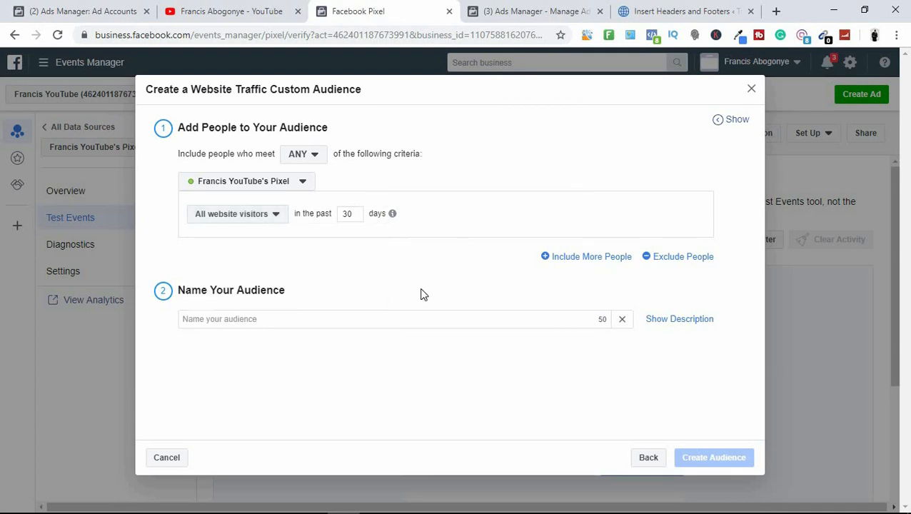
Step: Name the audience Website Visitors, check the matching criteria option, and create the custom audience
left_click(359, 321)
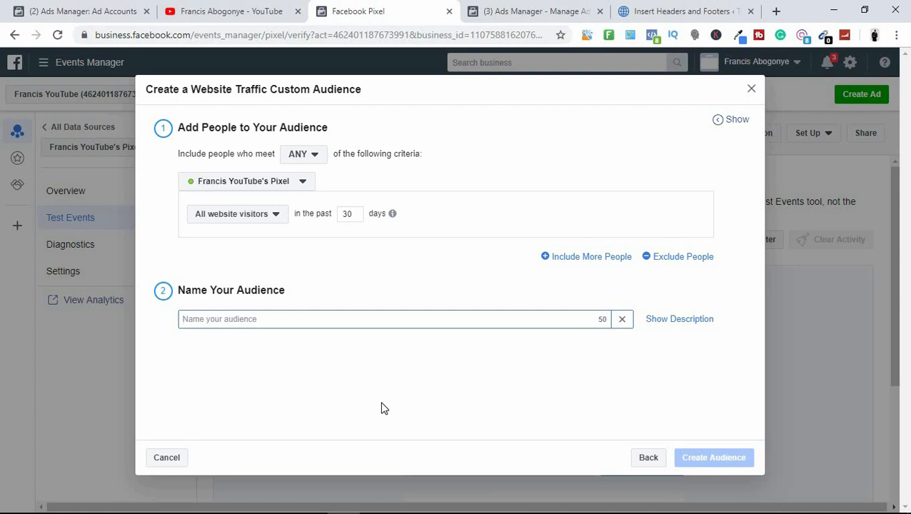
type("Website Visitors")
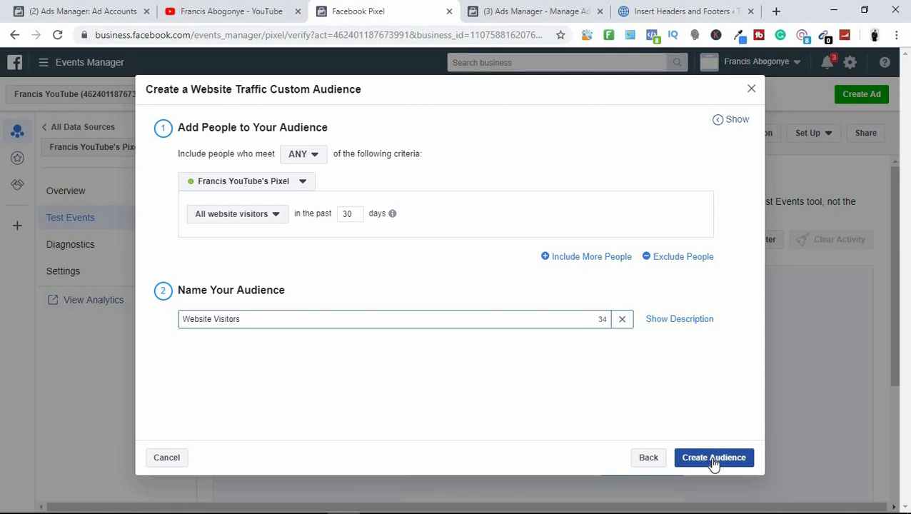
left_click(308, 161)
left_click(411, 153)
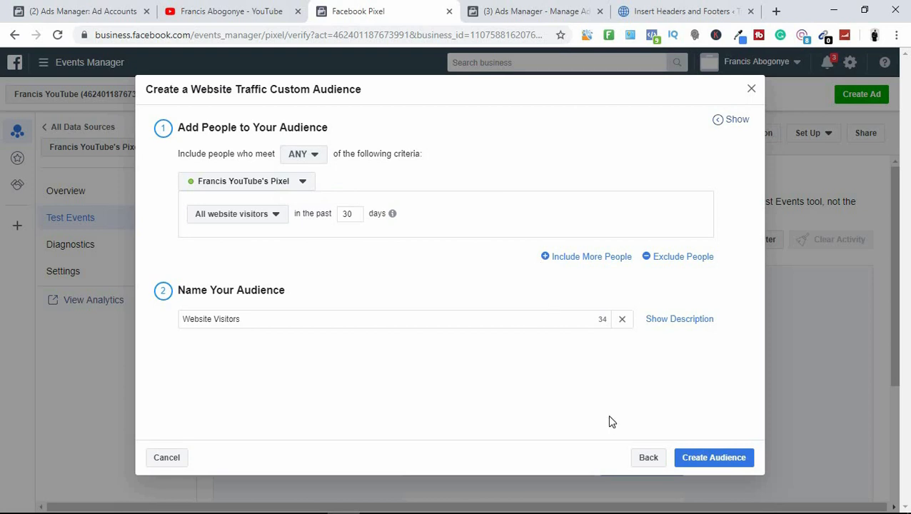
left_click(714, 458)
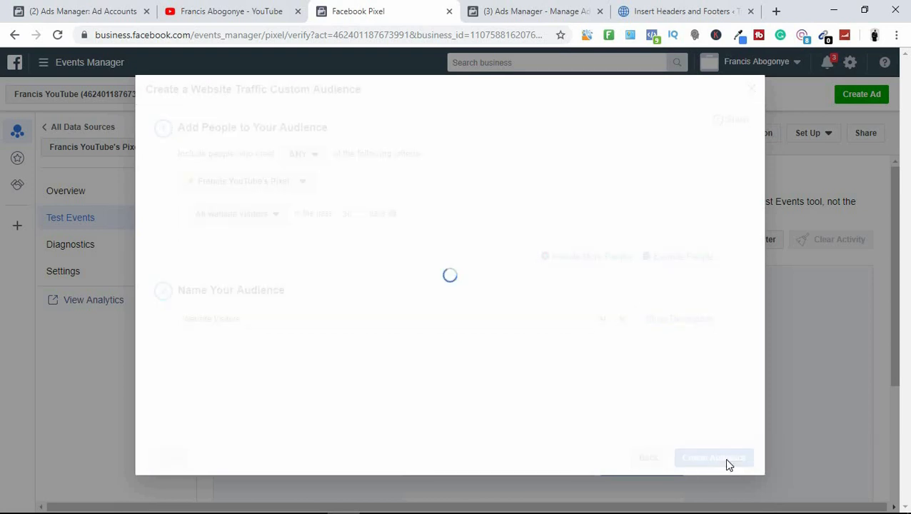
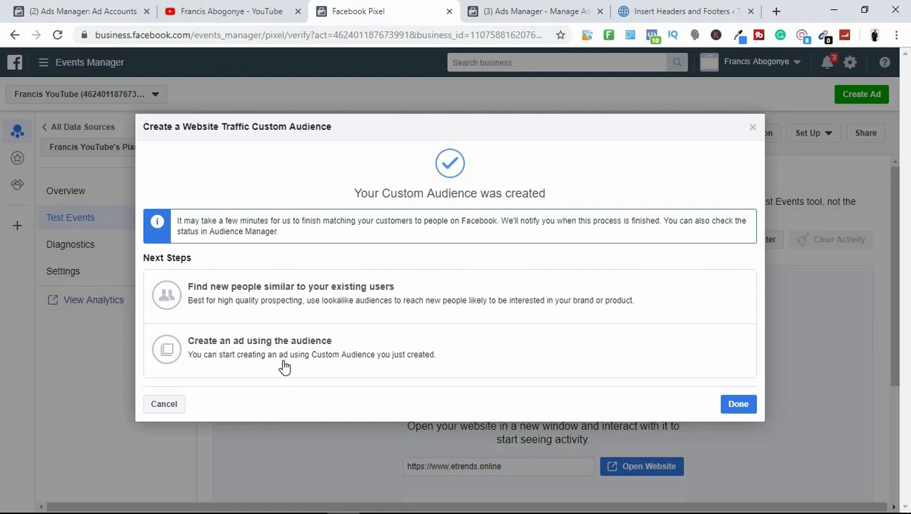
Step: Open the audience library from the option to find similar people and check the Website Visitors audience's size and availability
left_click(383, 304)
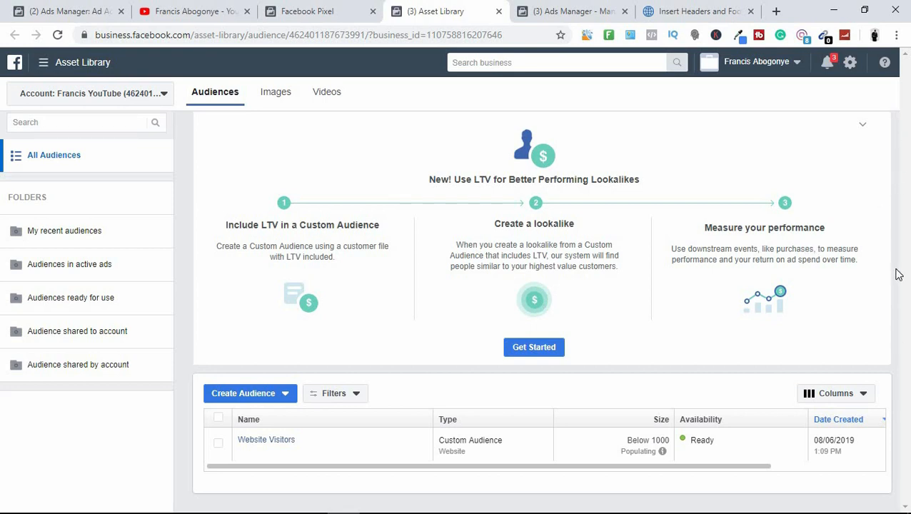
mouse_move(273, 439)
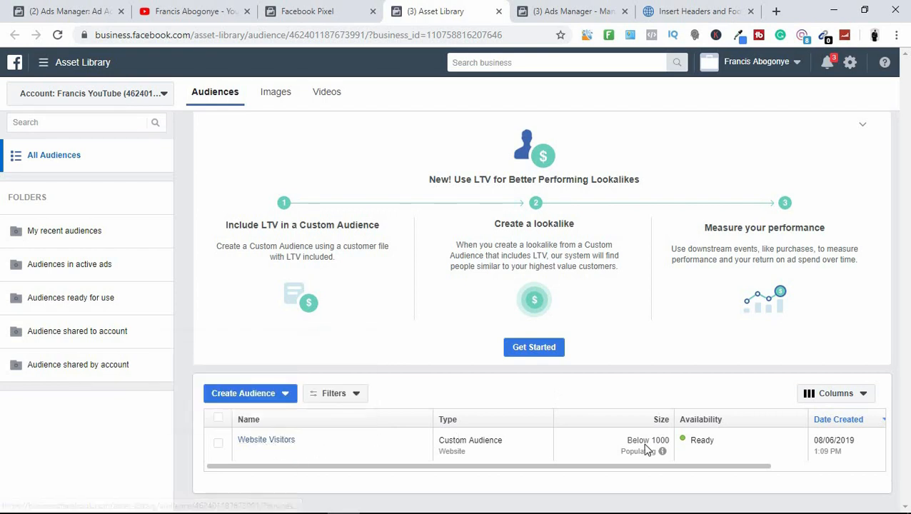
mouse_move(663, 451)
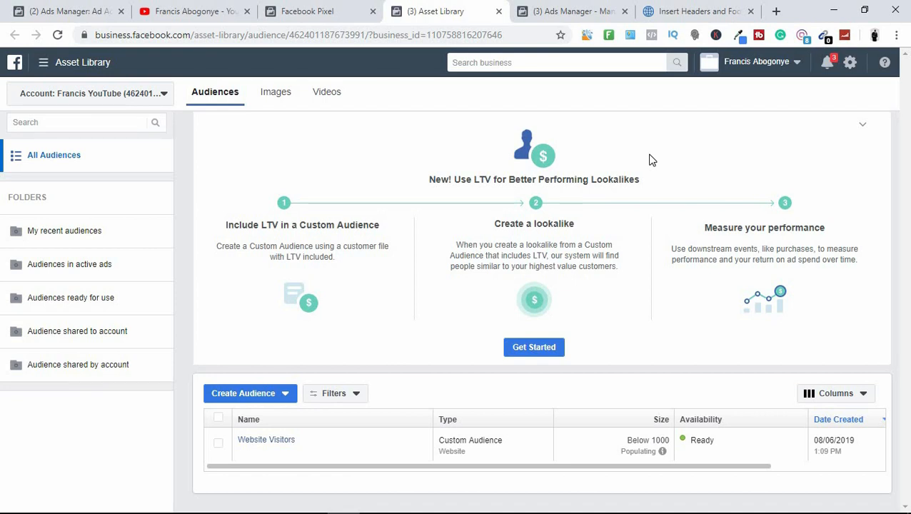
Step: Start a data file custom audience with LTV and review the customer data types it accepts
left_click(539, 350)
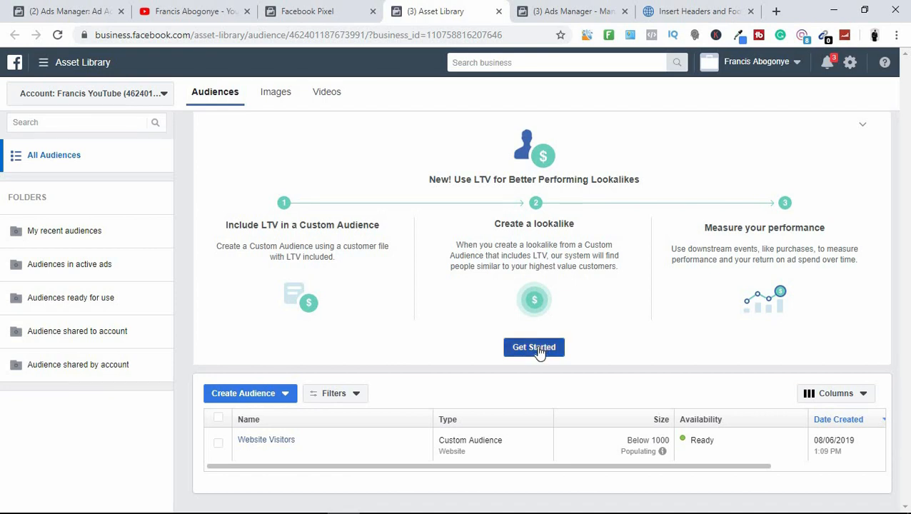
left_click(548, 351)
left_click(549, 351)
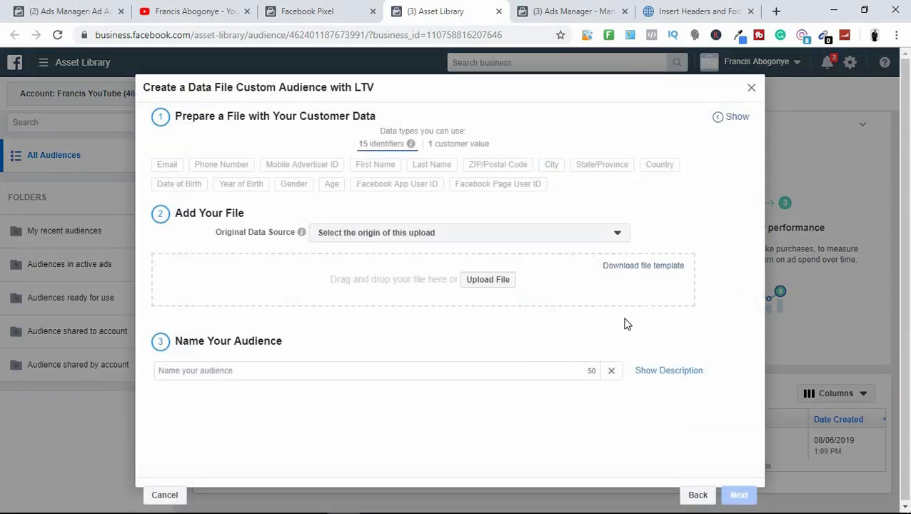
left_click(752, 89)
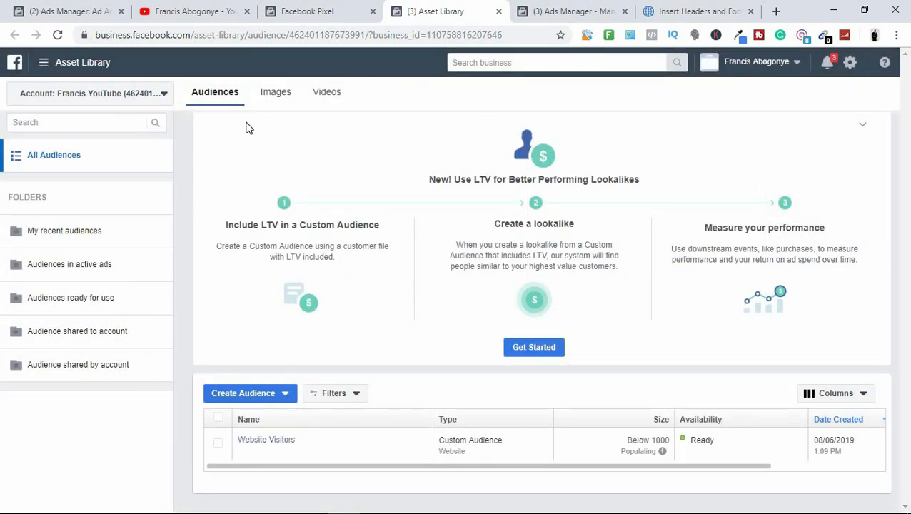
left_click(555, 350)
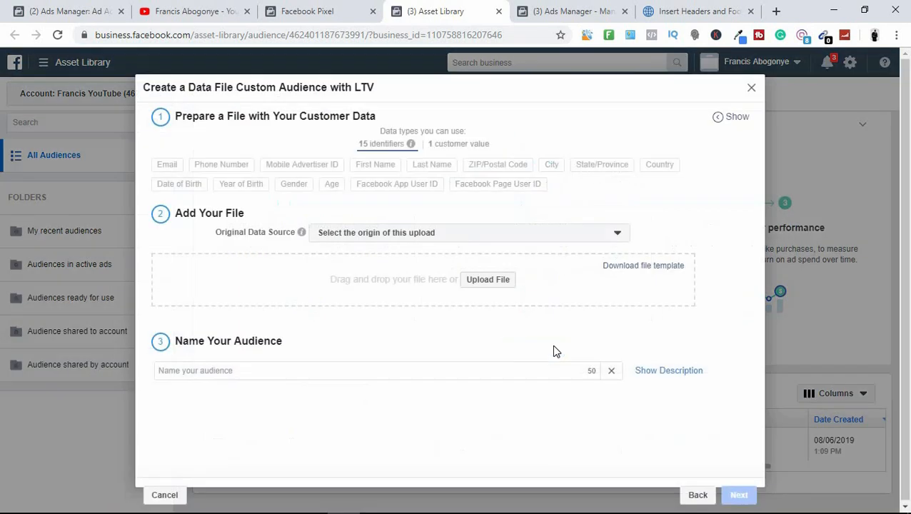
left_click(751, 89)
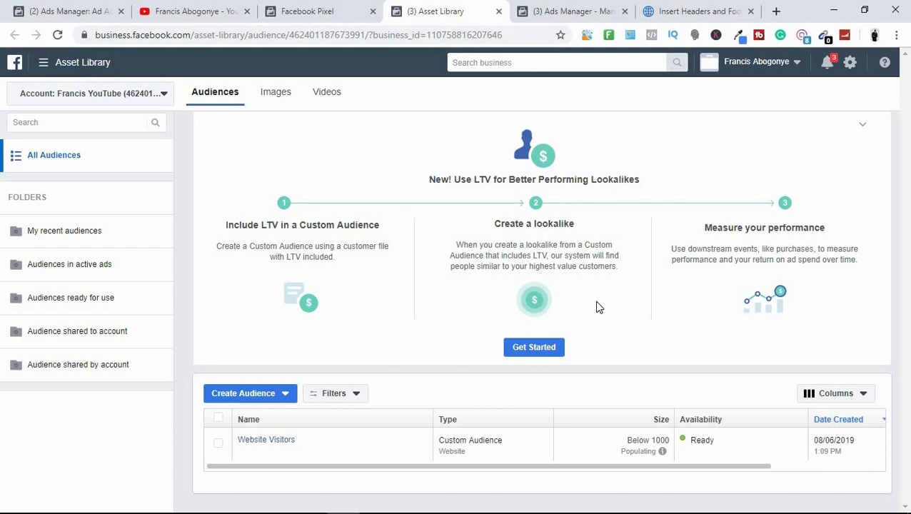
left_click(533, 347)
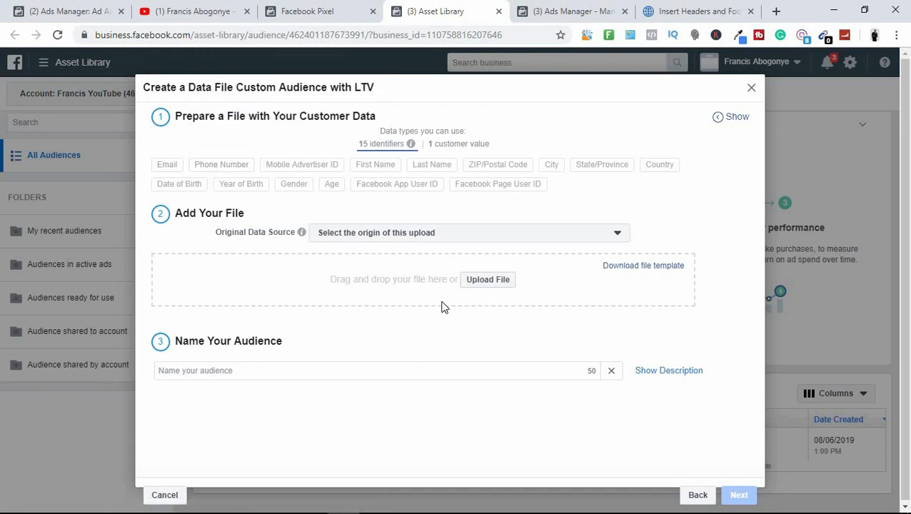
mouse_move(229, 169)
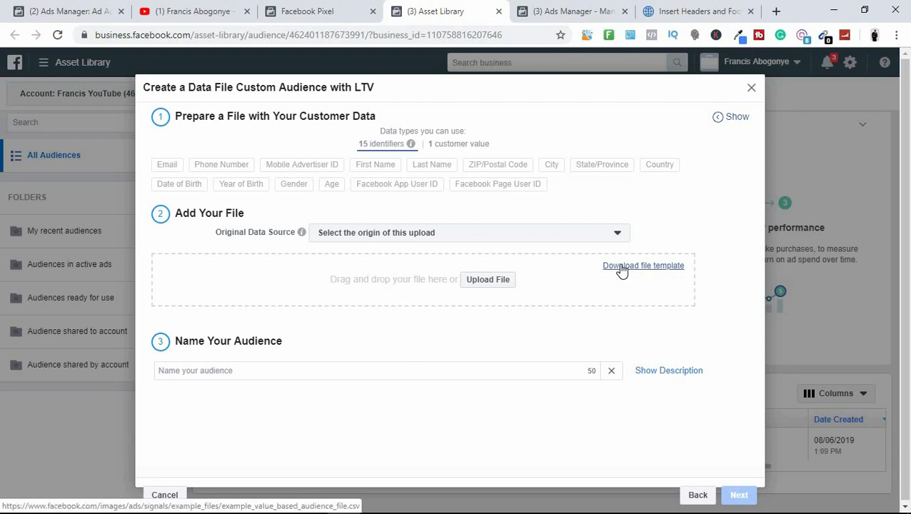
Step: Look through the customer list files in the DOWNLOADS folder and leave the file selection without choosing one
left_click(485, 282)
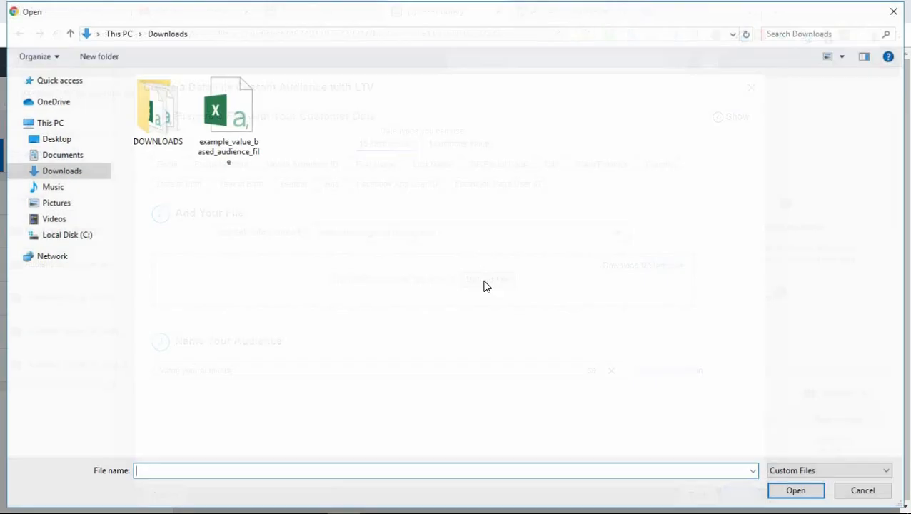
double_click(178, 123)
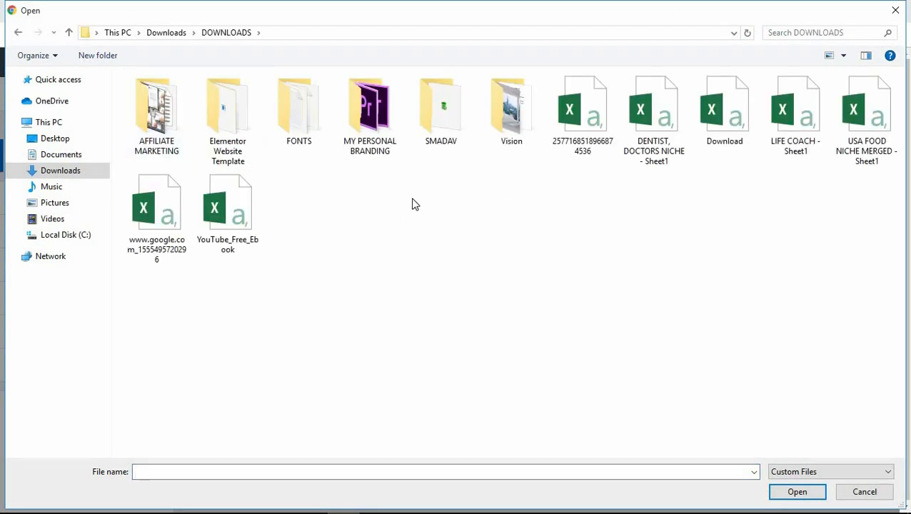
left_click(666, 121)
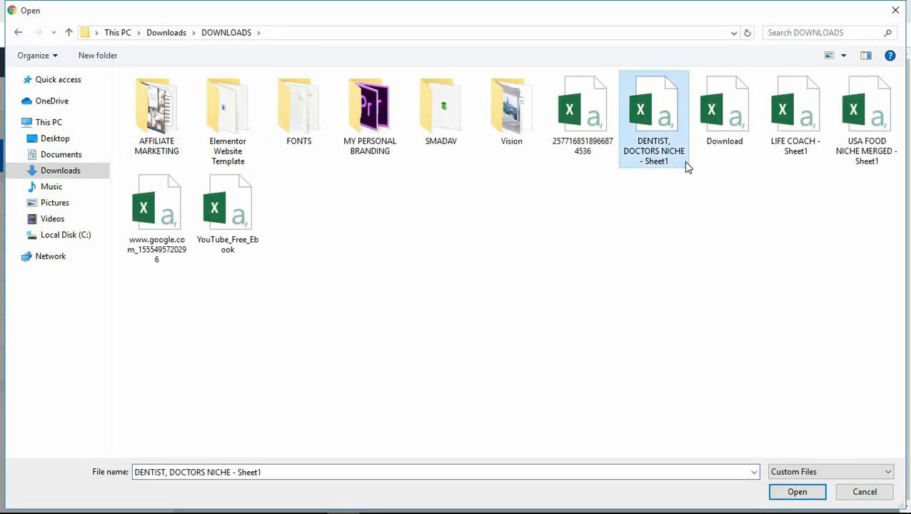
left_click(807, 114)
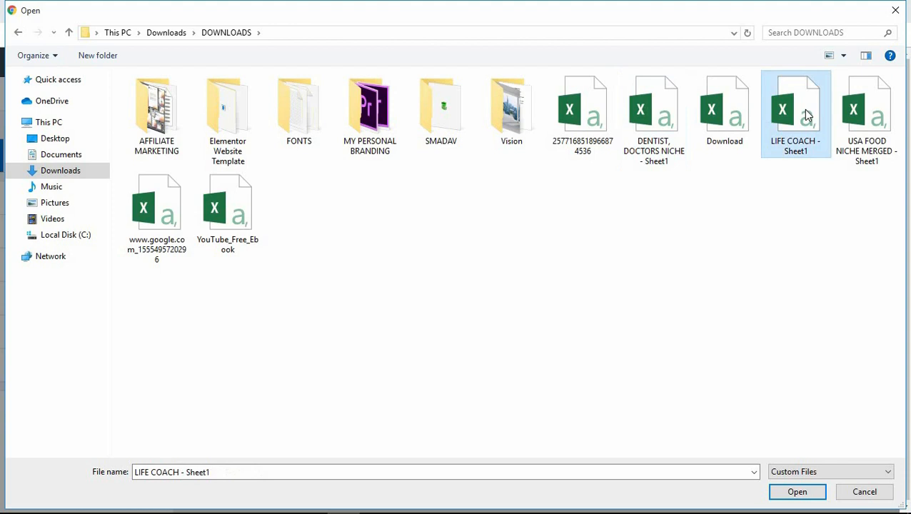
left_click(872, 120)
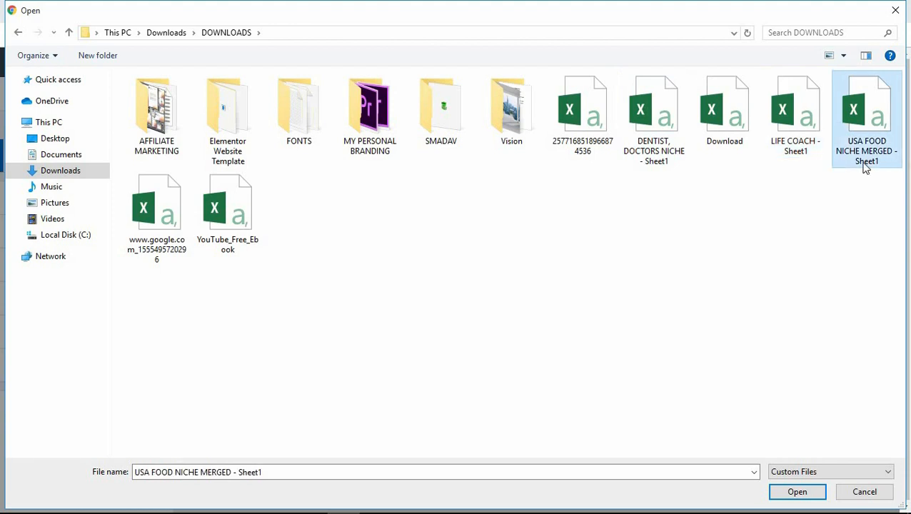
left_click(894, 11)
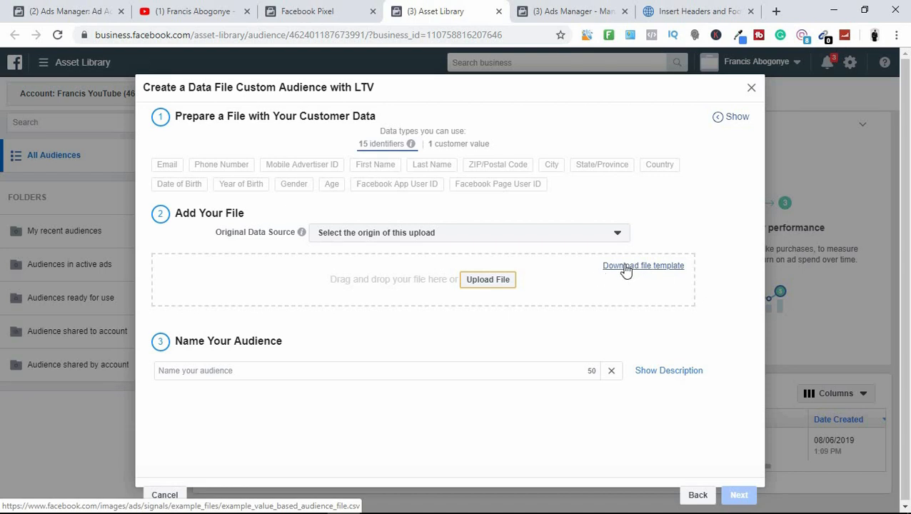
Step: Download the example file template and upload example_value_based_audience_file as the audience's customer data
left_click(626, 268)
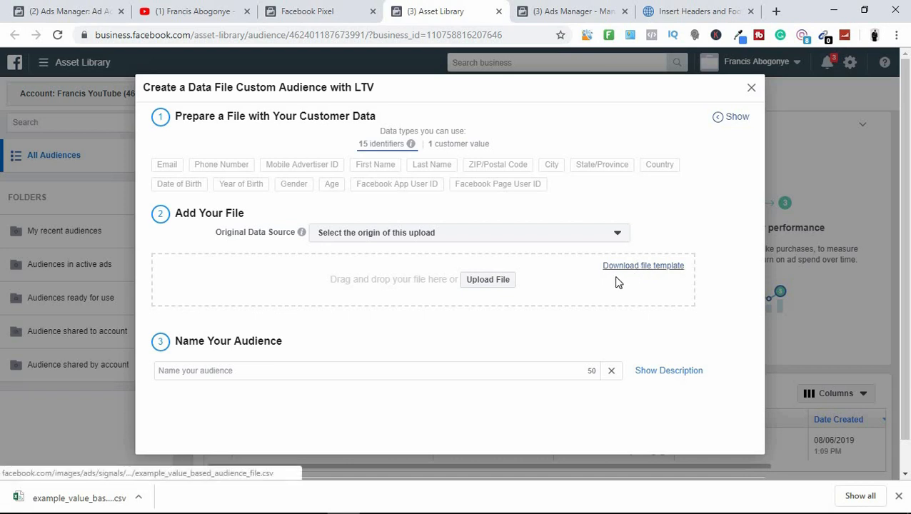
left_click(484, 285)
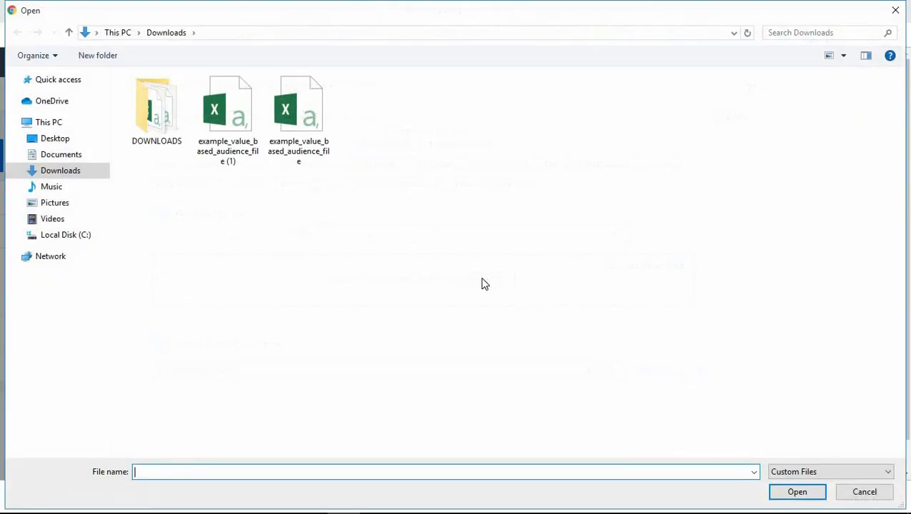
double_click(314, 126)
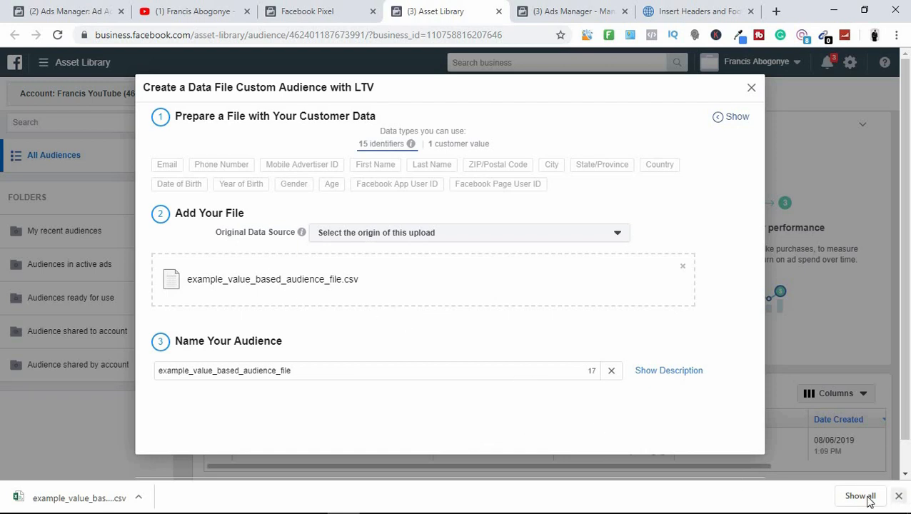
Step: Open the downloaded template in Excel, examine its customer data columns, and return to the audience setup
left_click(70, 500)
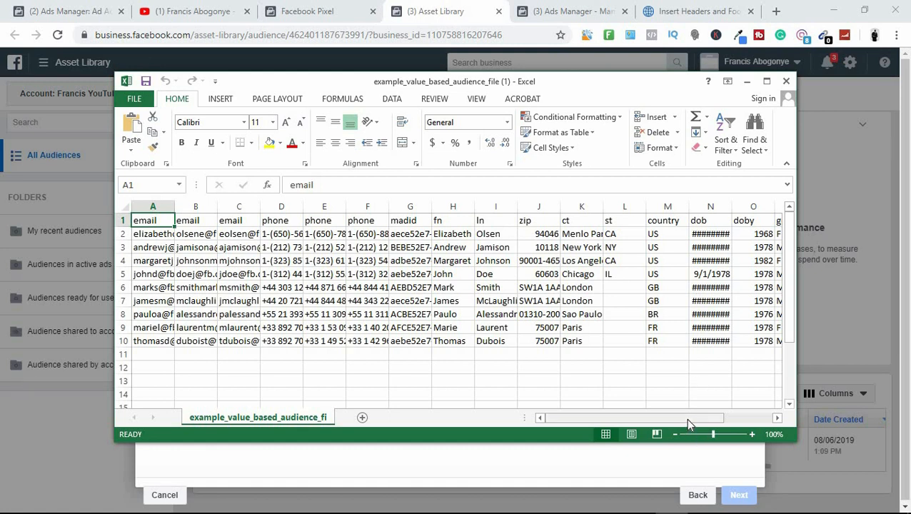
left_click_drag(688, 421, 663, 420)
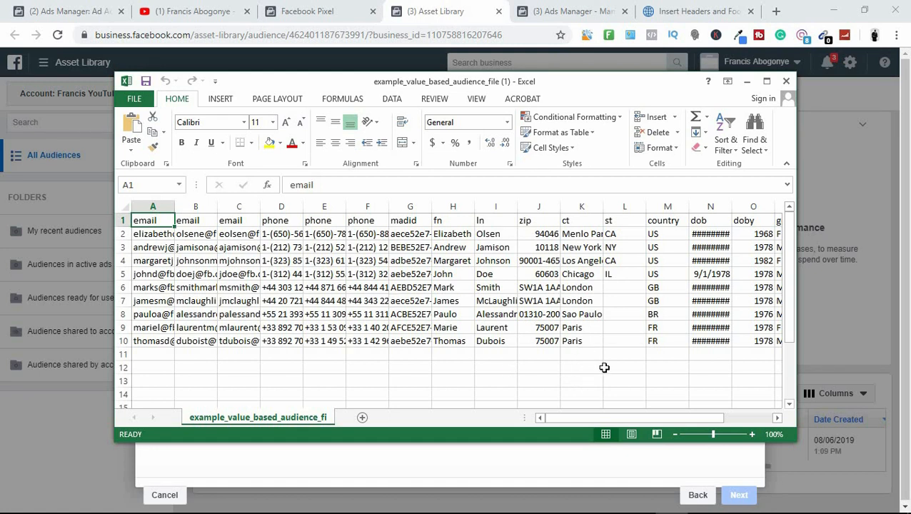
left_click(571, 342)
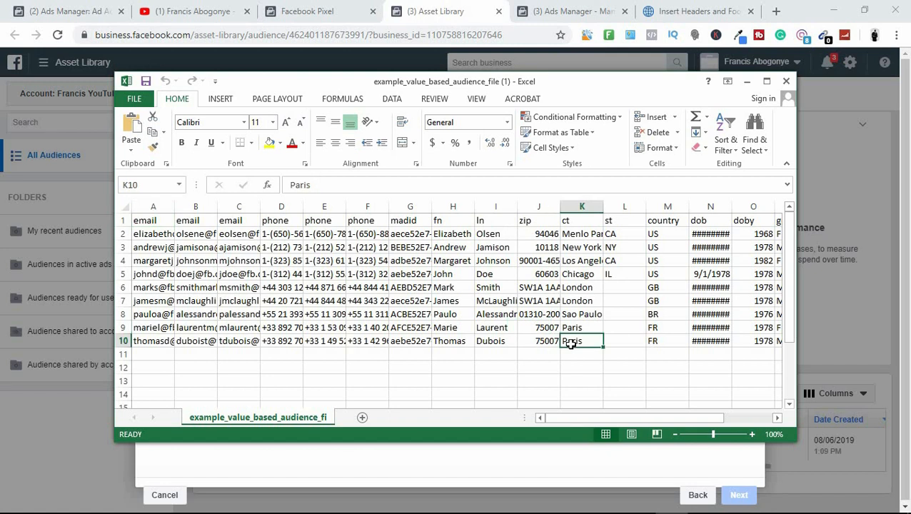
left_click(546, 344)
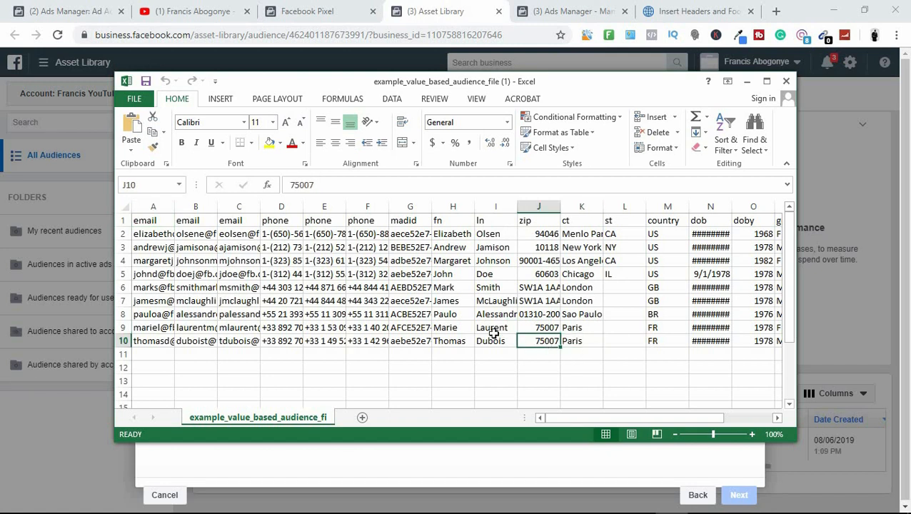
left_click(448, 343)
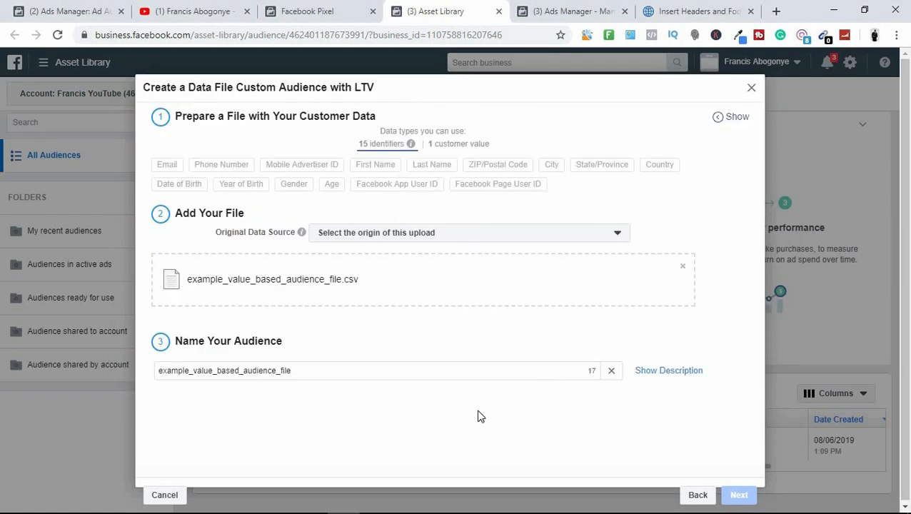
Step: Set the original data source to From customers and partners, keep the audience name example_value_based_audience_file, and continue to the value column choice
left_click(450, 372)
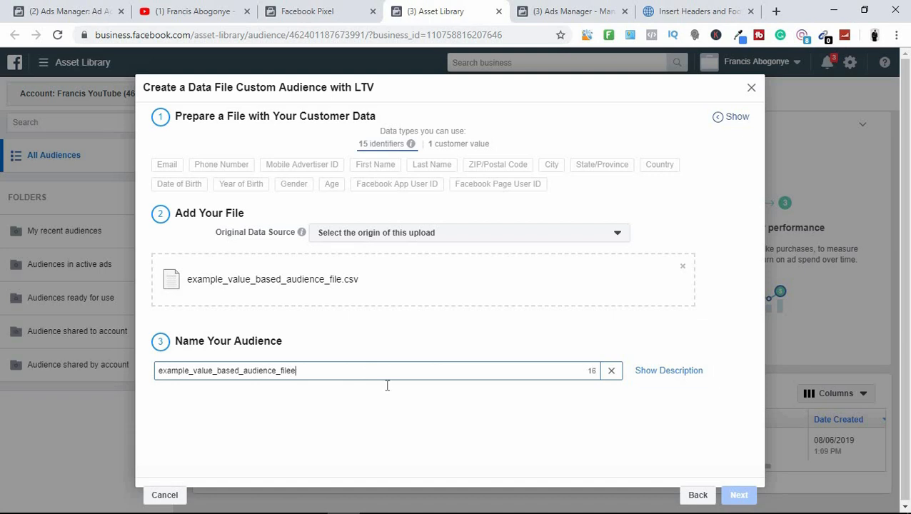
key("BackSpace")
left_click(479, 242)
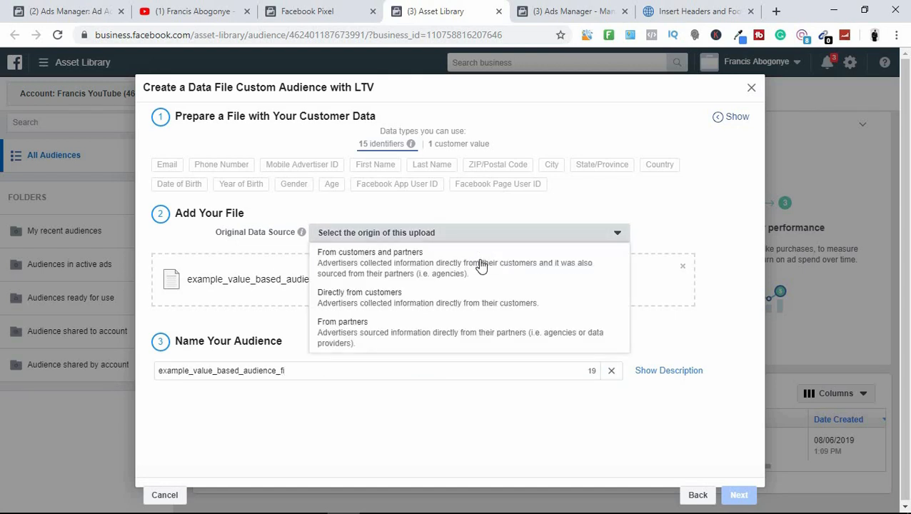
left_click(481, 264)
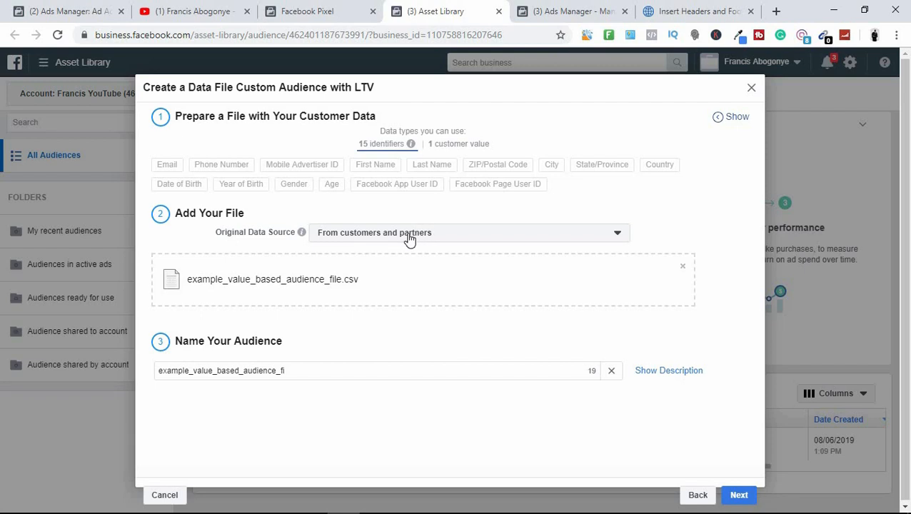
left_click(326, 374)
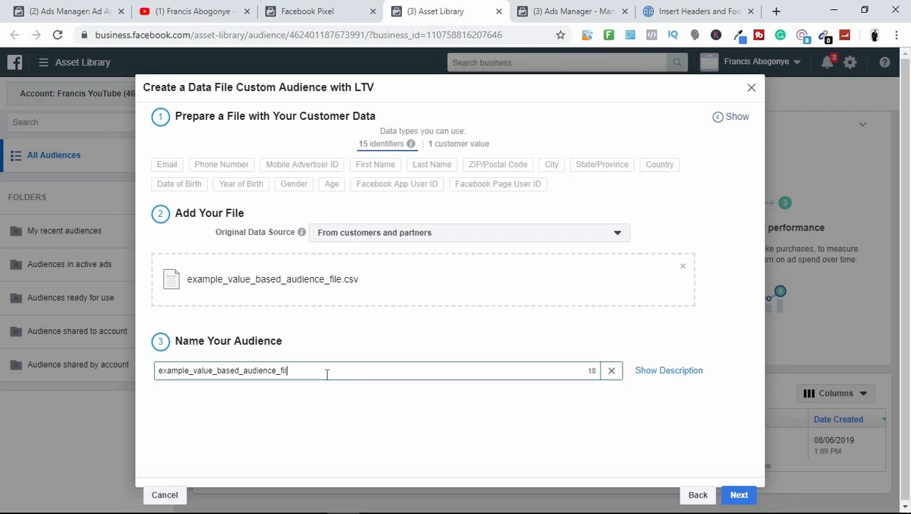
type("e")
left_click(406, 239)
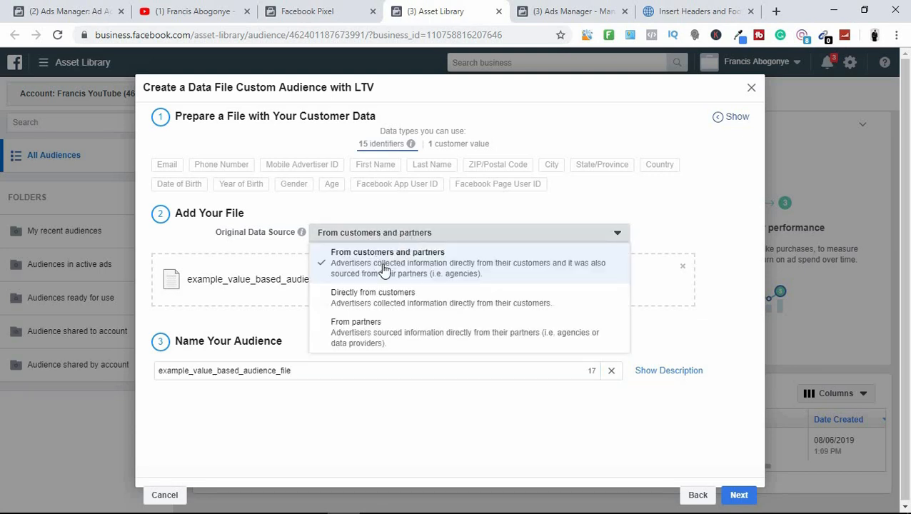
left_click(415, 473)
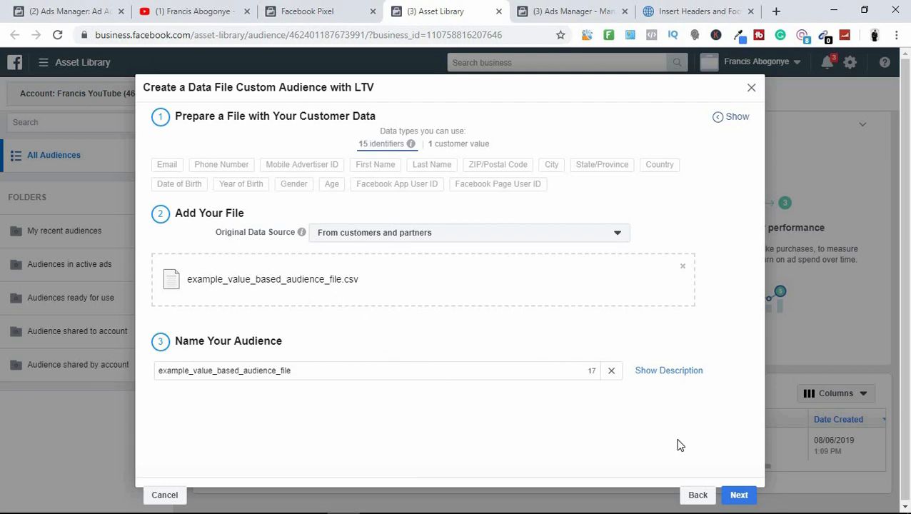
left_click(738, 495)
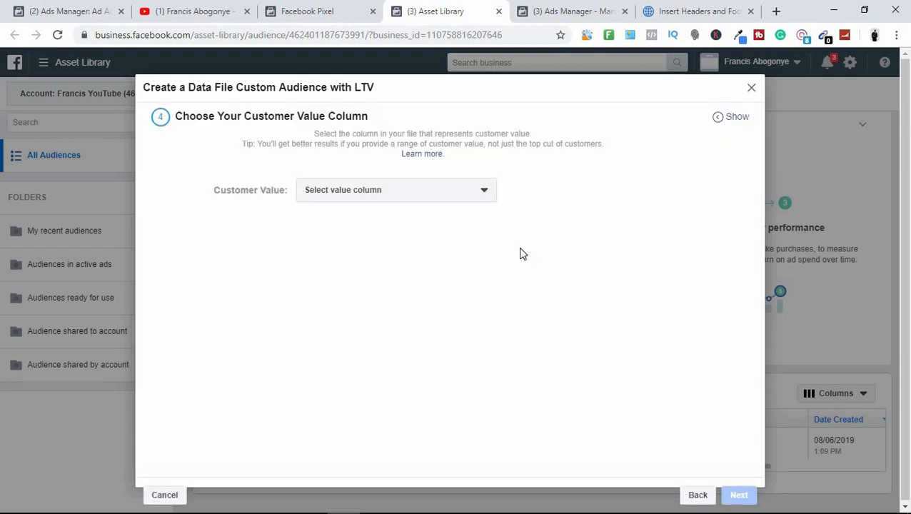
Step: Choose the first email column of the uploaded file as the customer value column
left_click(480, 195)
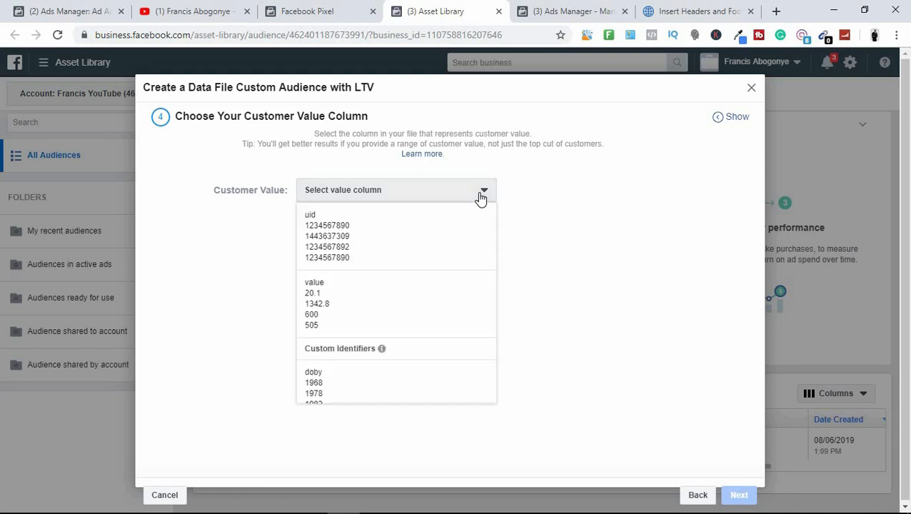
left_click(555, 230)
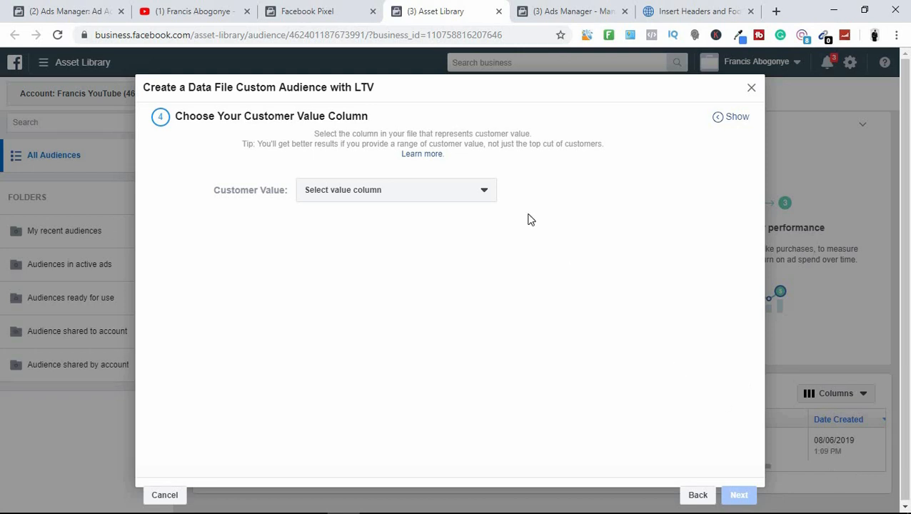
left_click(486, 195)
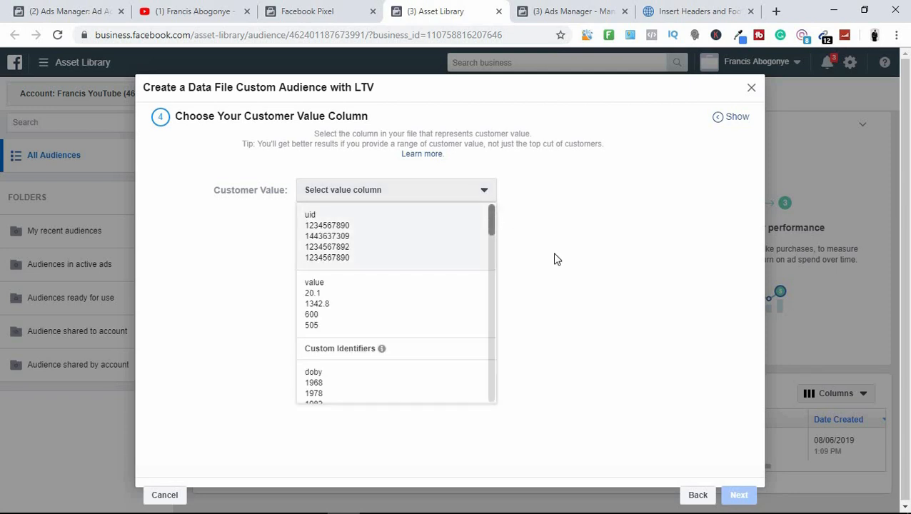
left_click(484, 205)
left_click(484, 205)
left_click_drag(492, 222, 492, 269)
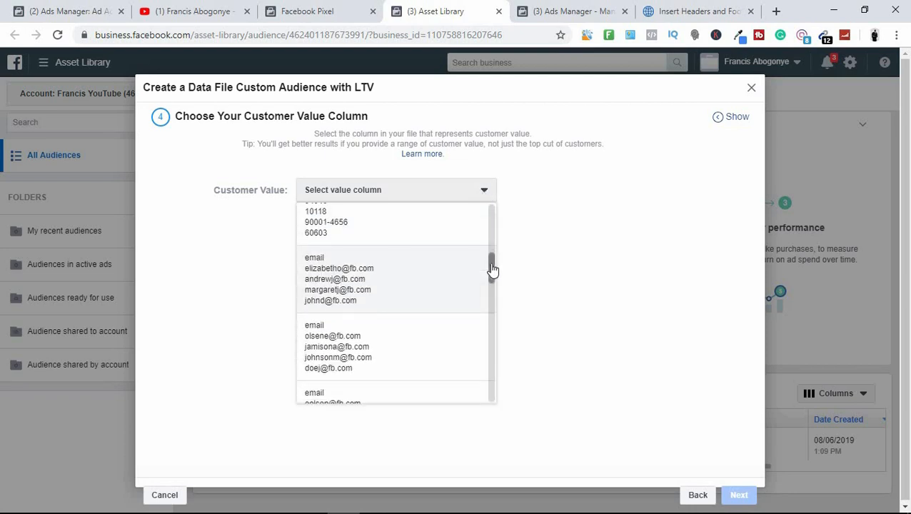
left_click(435, 270)
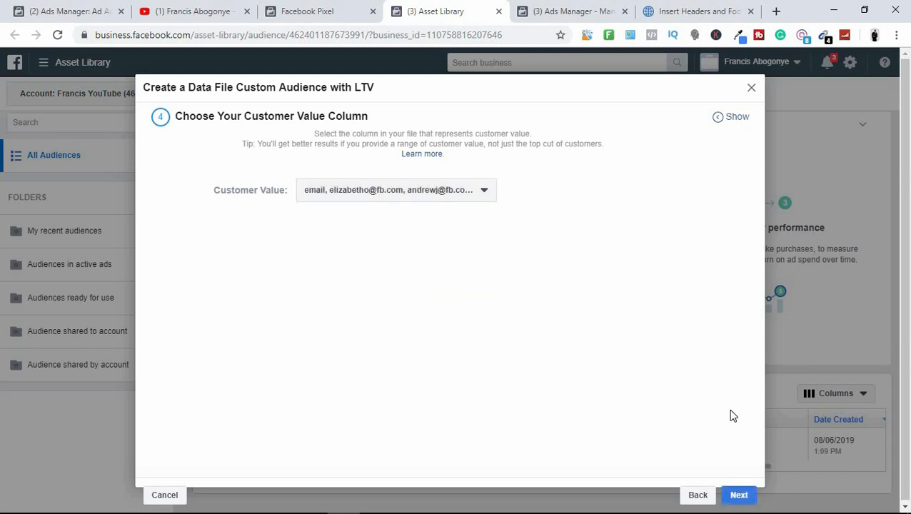
Step: Look through the remaining file columns offered for customer value, keeping the selected email column
left_click(478, 199)
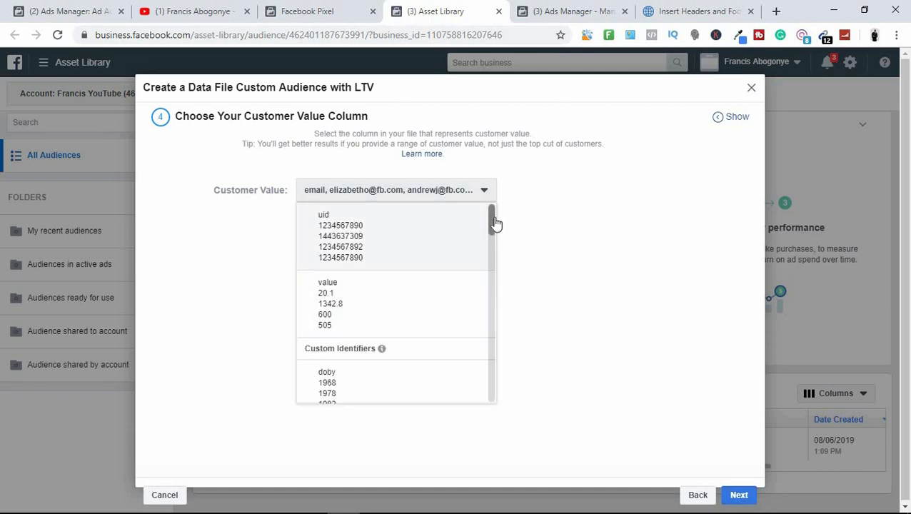
scroll(502, 300, "down", 10)
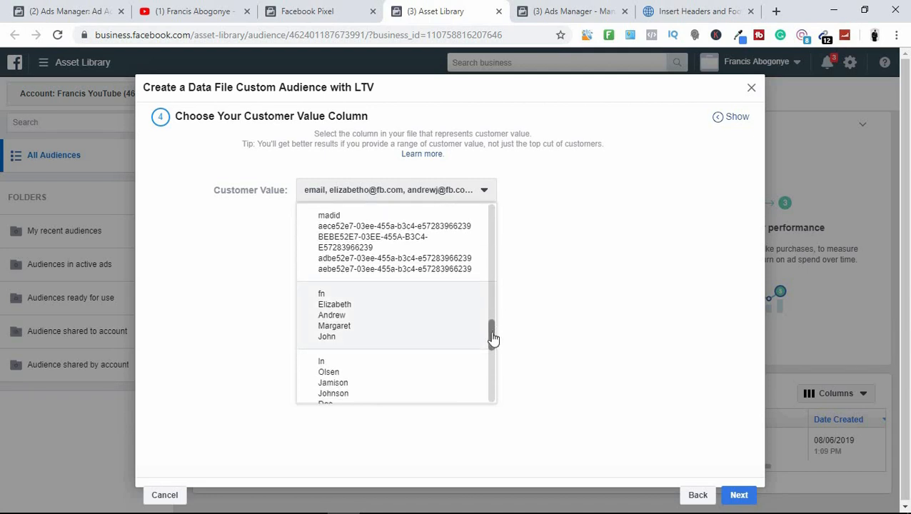
left_click_drag(492, 337, 498, 414)
left_click(559, 228)
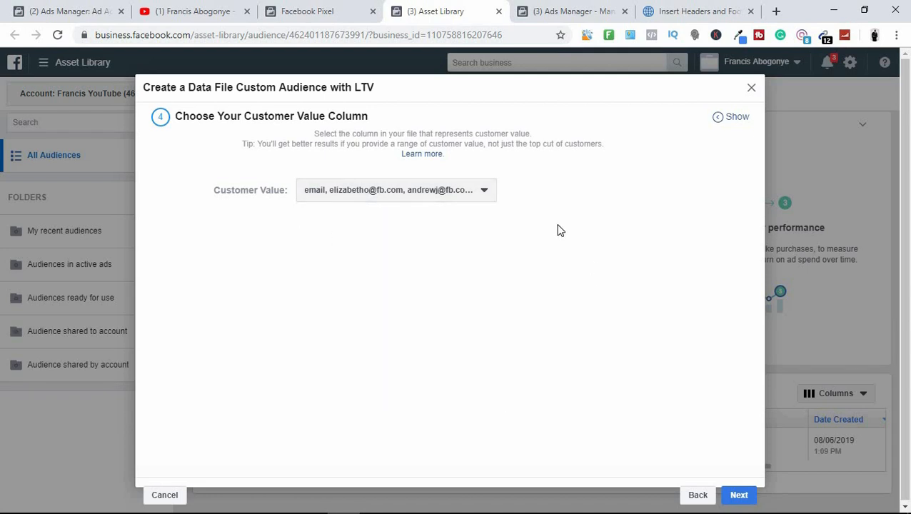
Step: Continue to the data mapping preview, check the mapped columns, and start uploading and creating the audience
left_click(739, 496)
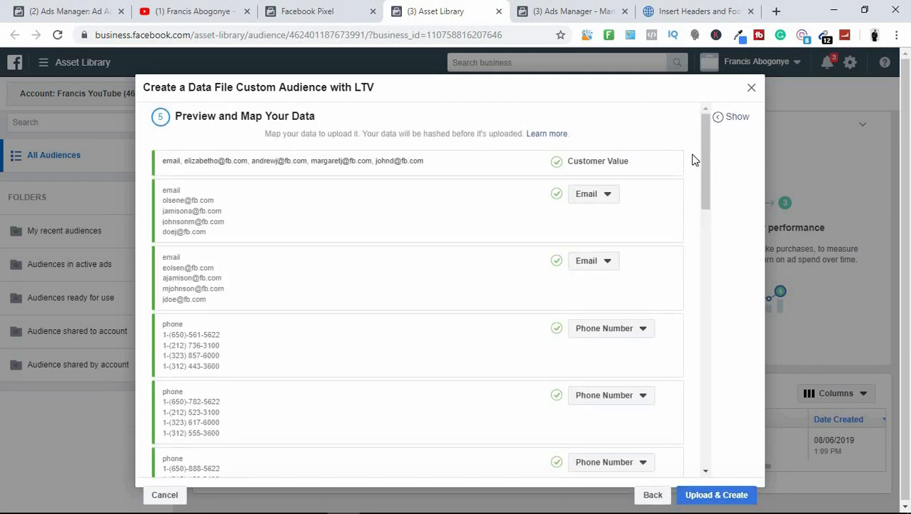
left_click_drag(702, 147, 714, 243)
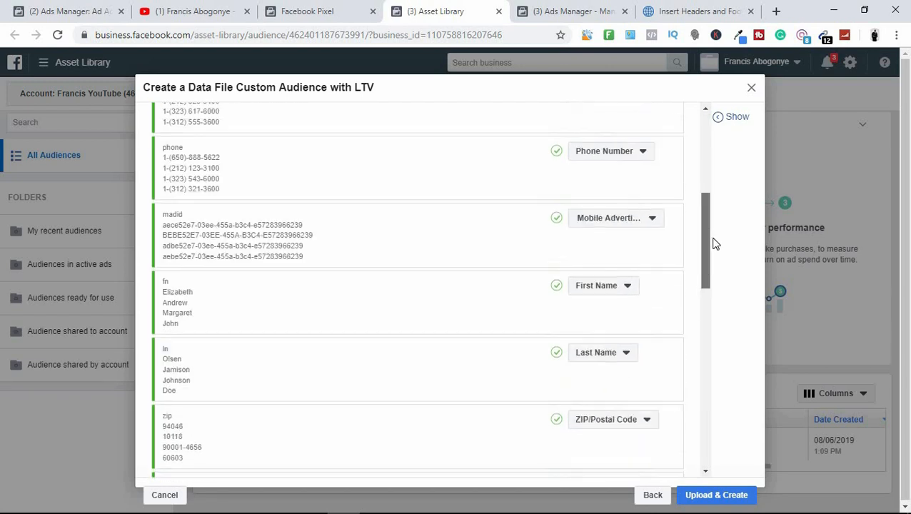
left_click(717, 496)
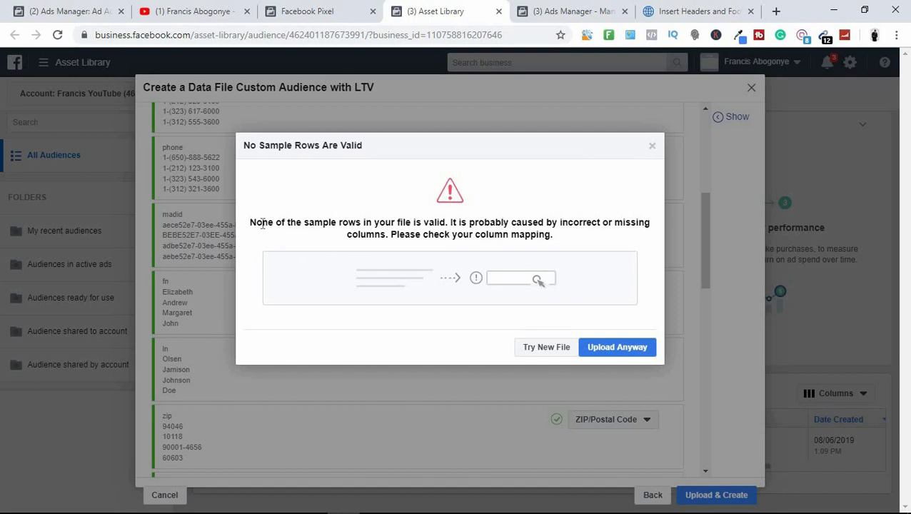
Step: Read the warning about the file's sample rows and upload the customer file anyway
left_click_drag(262, 222, 509, 221)
left_click(432, 220)
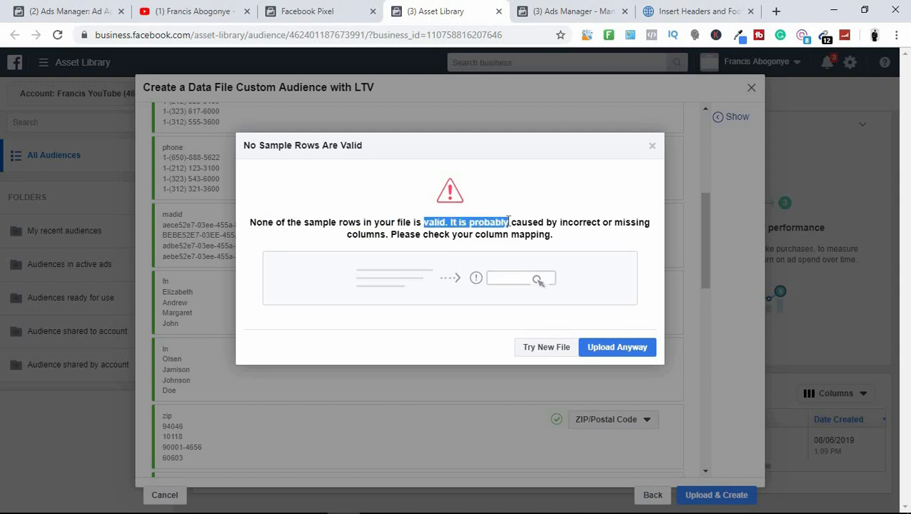
left_click(508, 221)
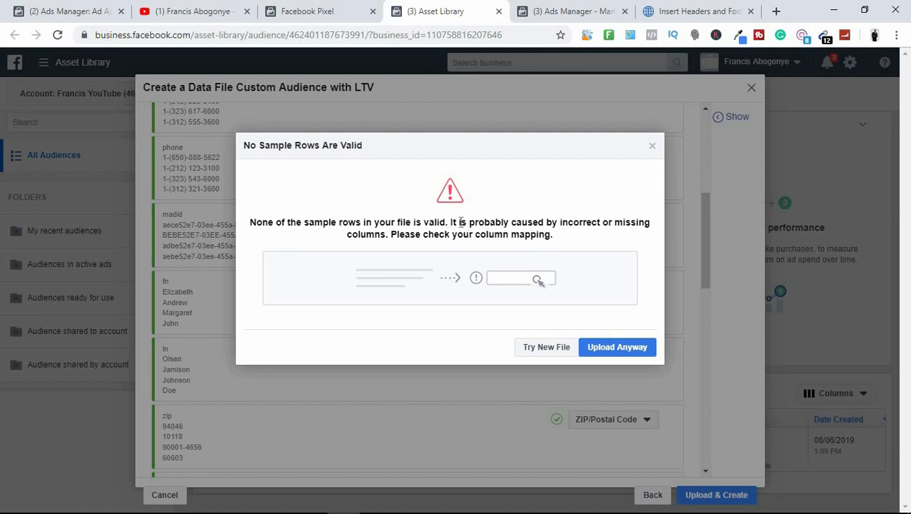
left_click_drag(448, 222, 556, 225)
left_click(539, 229)
left_click_drag(547, 225, 450, 223)
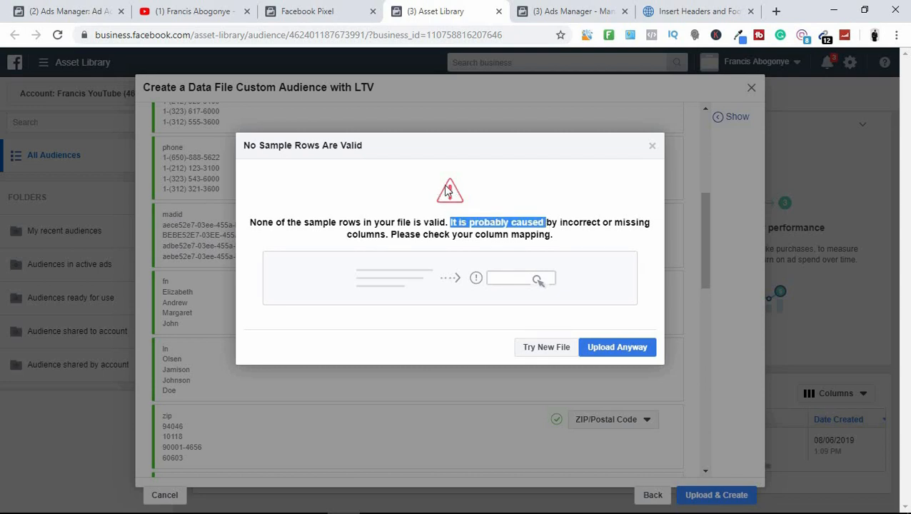
left_click(398, 225)
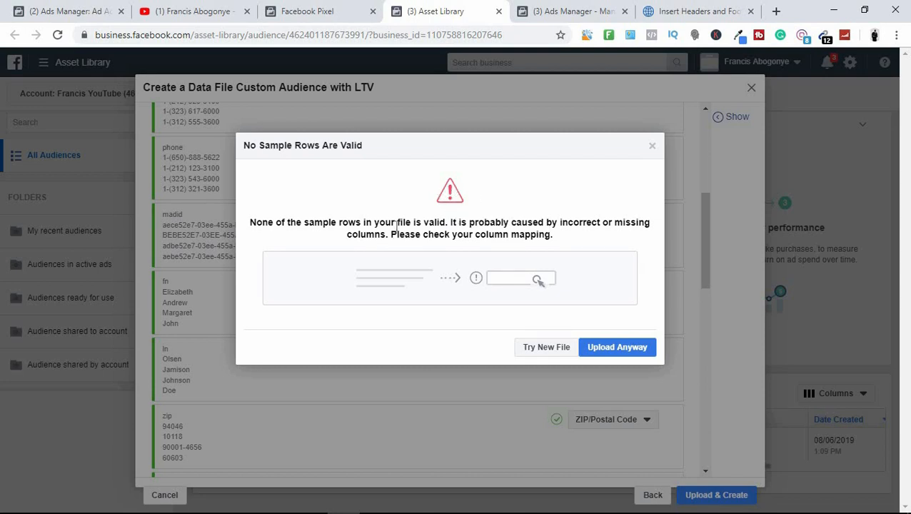
left_click_drag(385, 225, 470, 239)
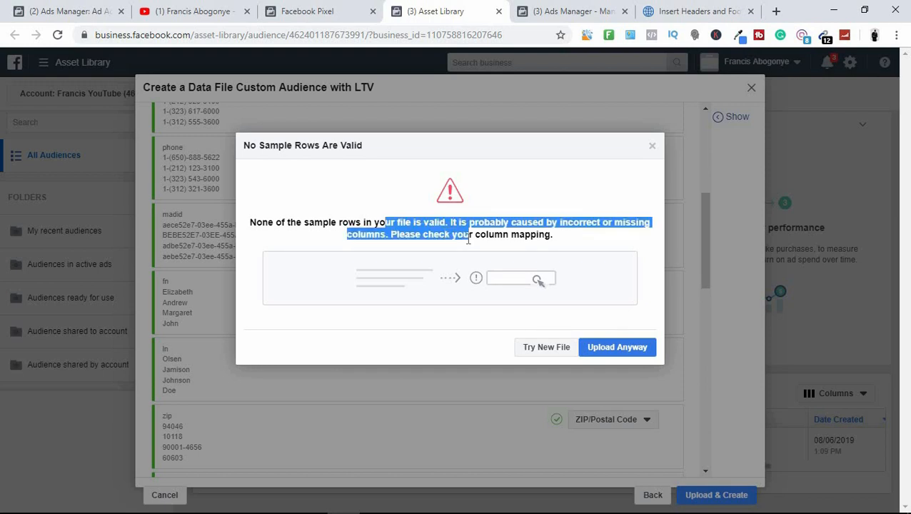
left_click(468, 241)
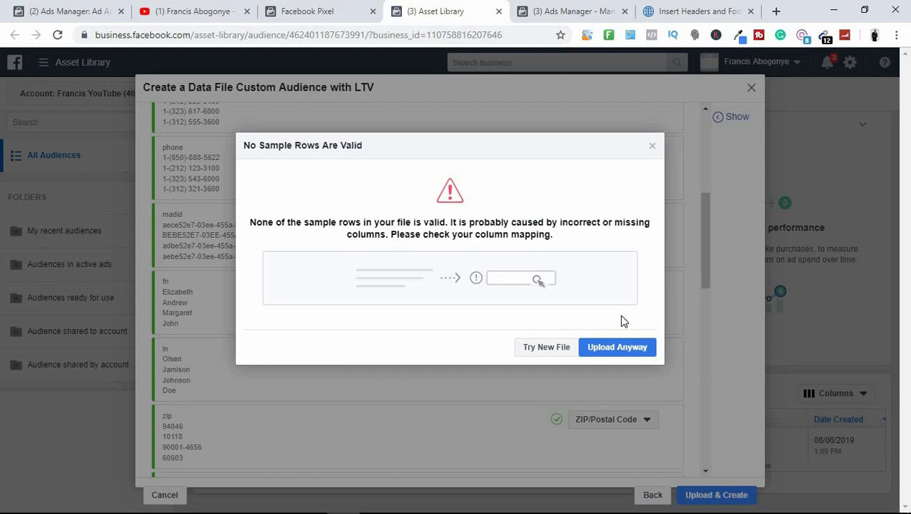
left_click(619, 348)
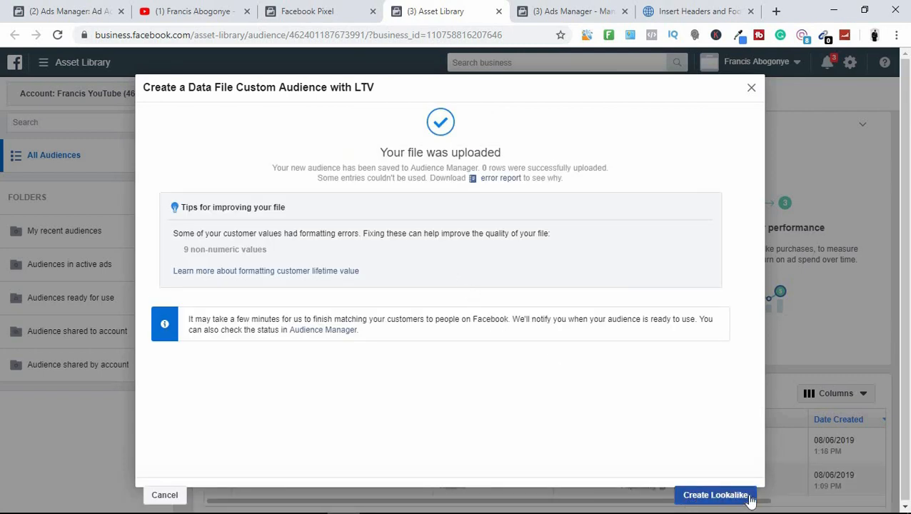
Step: Start a lookalike audience from example_value_based_audience_file and set its location to all countries except those in Africa
left_click(733, 496)
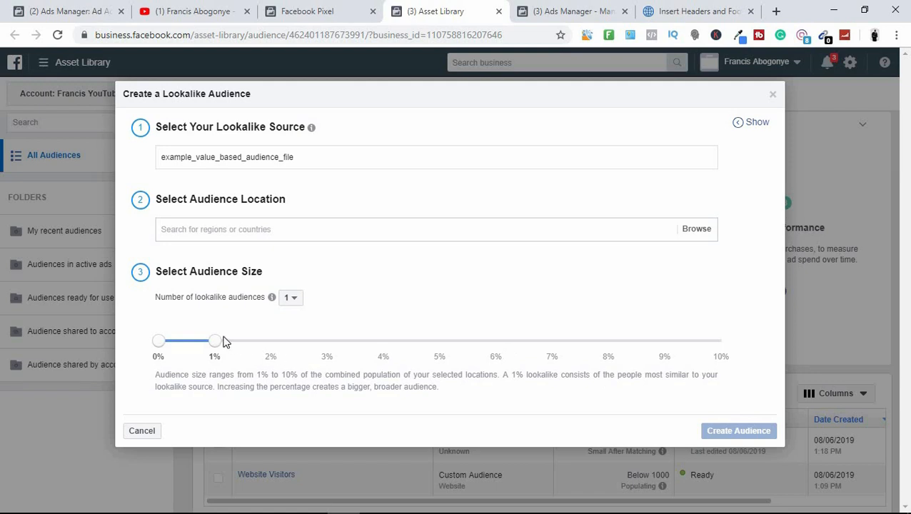
left_click(326, 227)
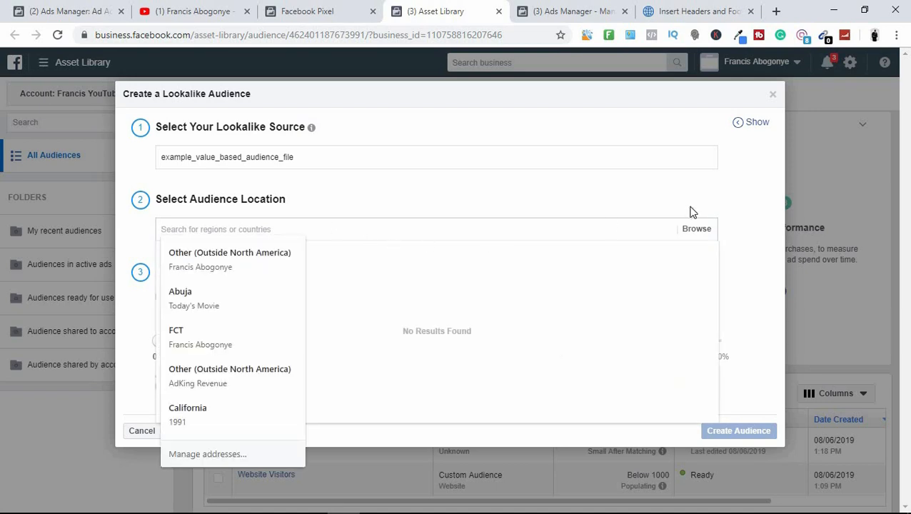
left_click(724, 189)
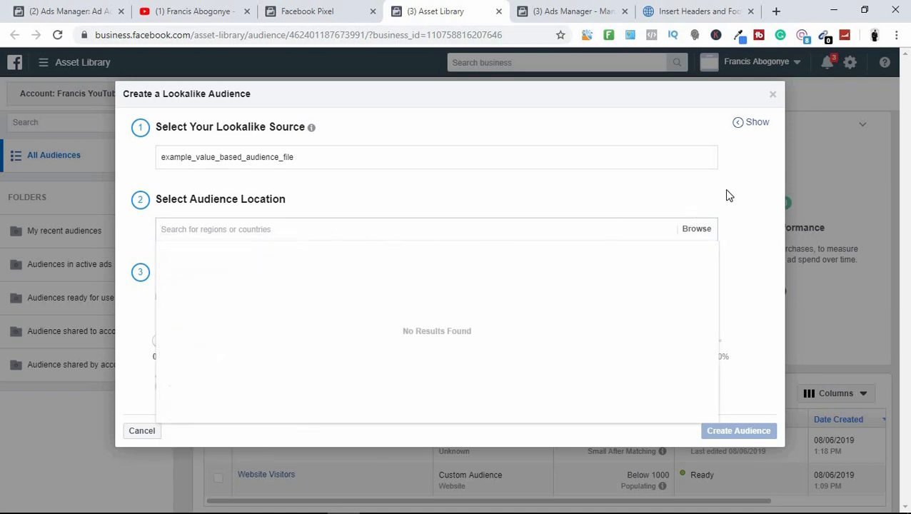
left_click(699, 229)
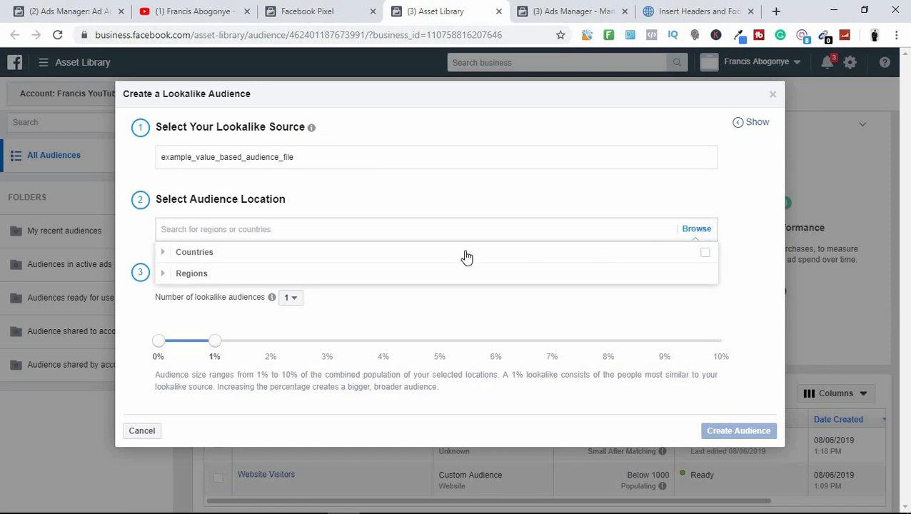
left_click(689, 254)
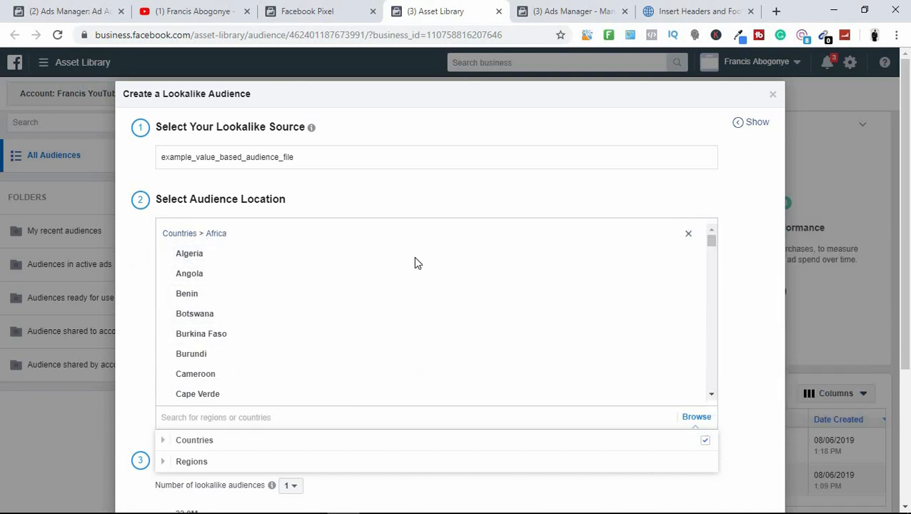
left_click(690, 235)
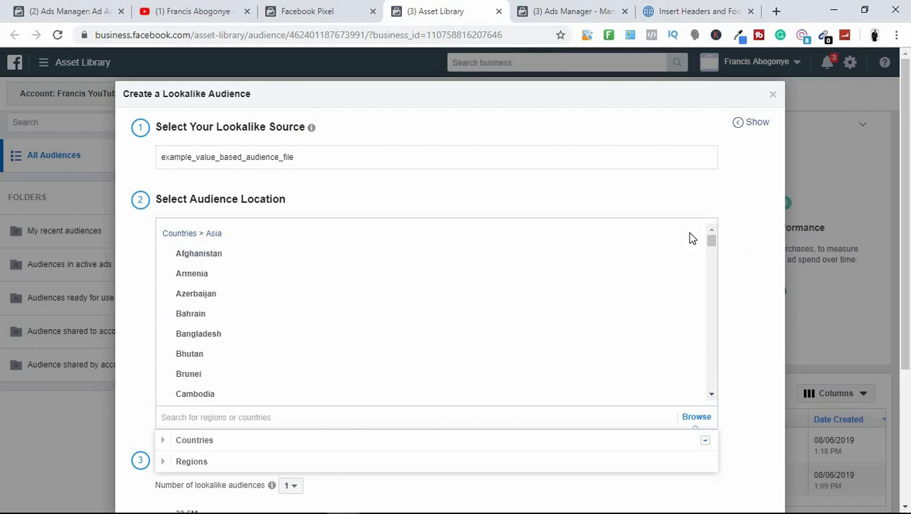
left_click(728, 204)
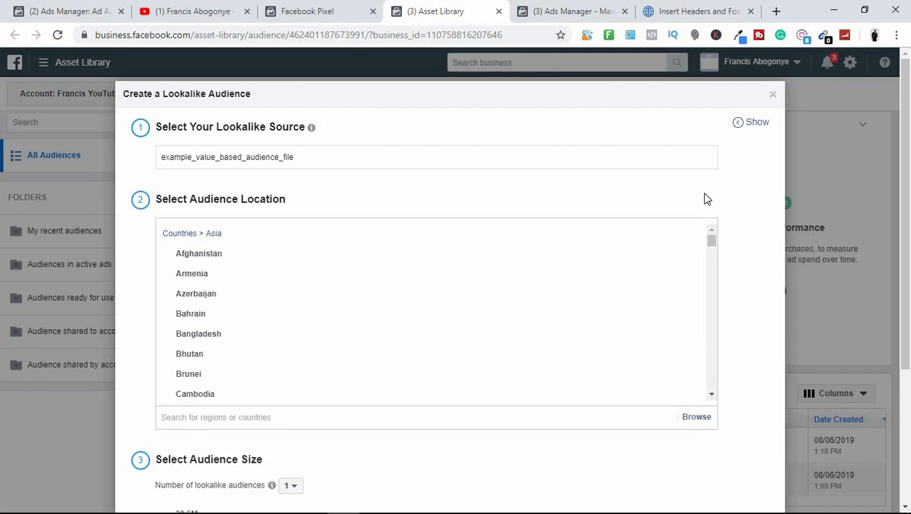
Step: Examine the value-based sources available for the lookalike audience, keeping example_value_based_audience_file
left_click(658, 161)
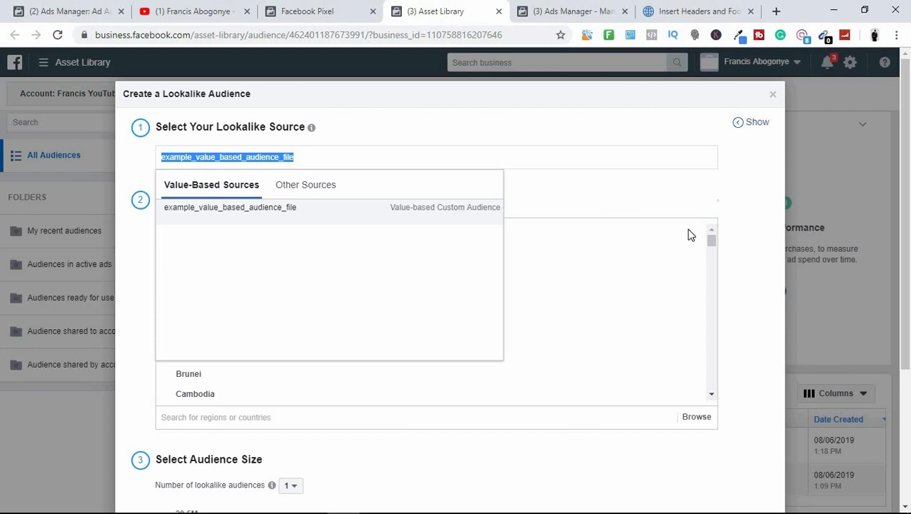
left_click(469, 216)
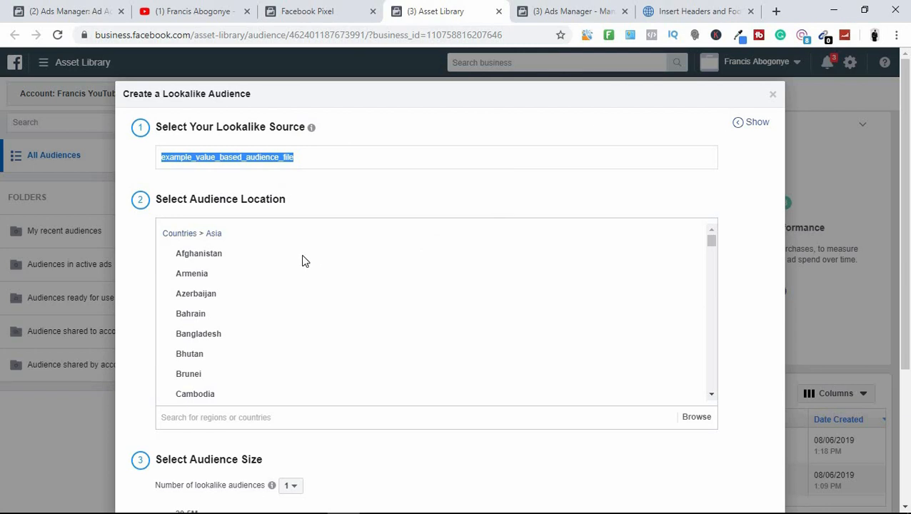
mouse_move(718, 238)
left_mouse_down()
mouse_move(716, 305)
mouse_move(712, 223)
left_mouse_up()
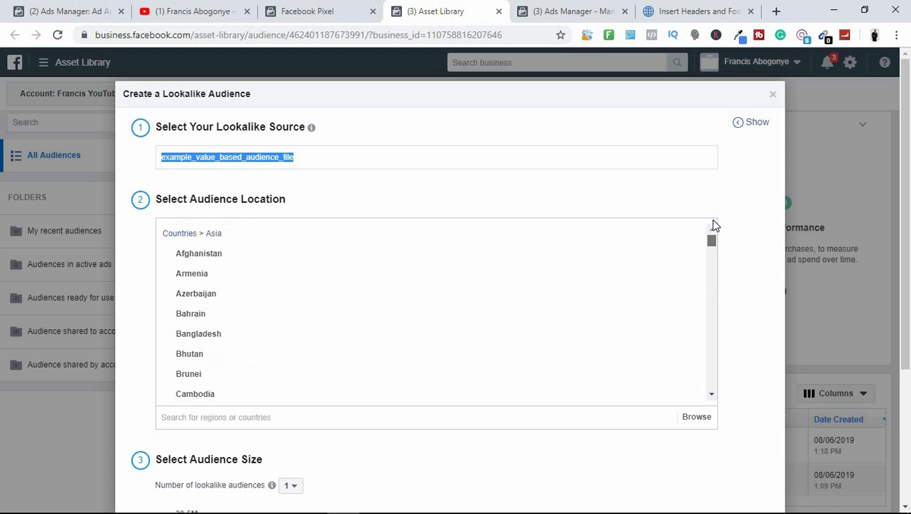
Step: Remove the Asian countries from the lookalike audience's location and close the setup without creating the audience
left_click(180, 236)
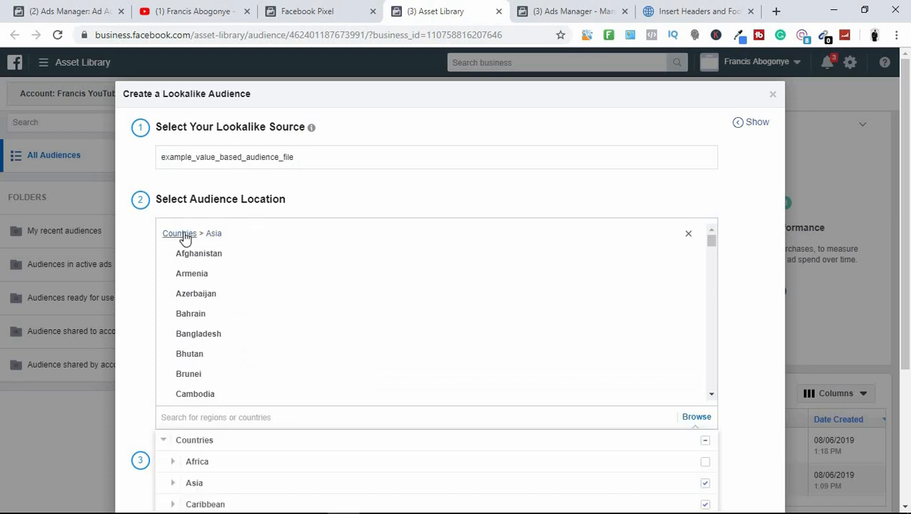
left_click(214, 235)
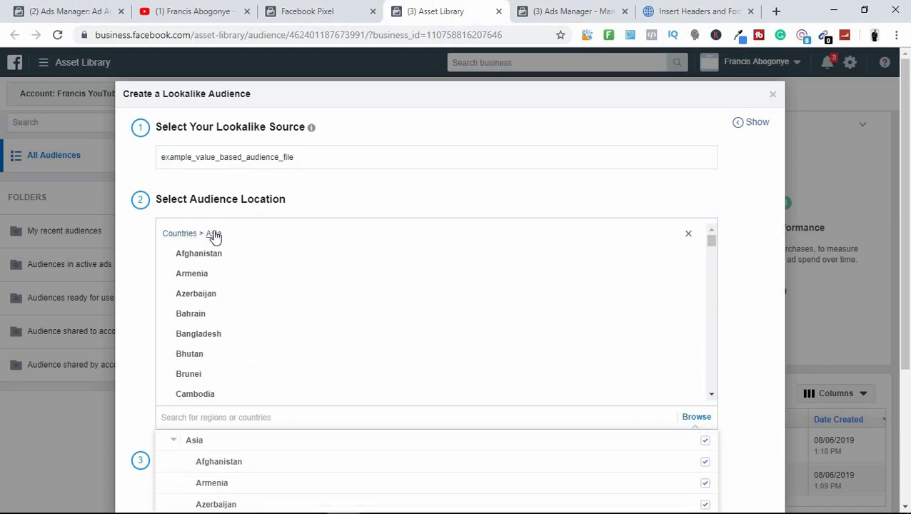
left_click(690, 237)
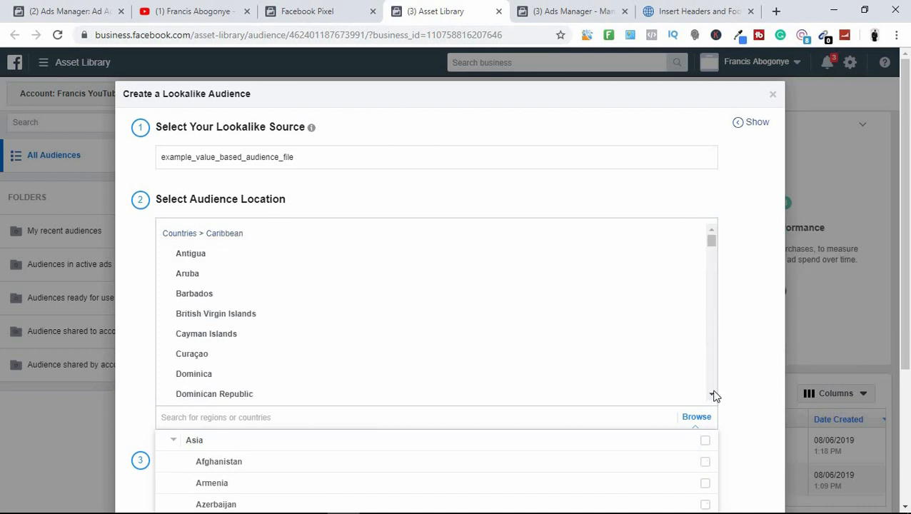
left_click(223, 202)
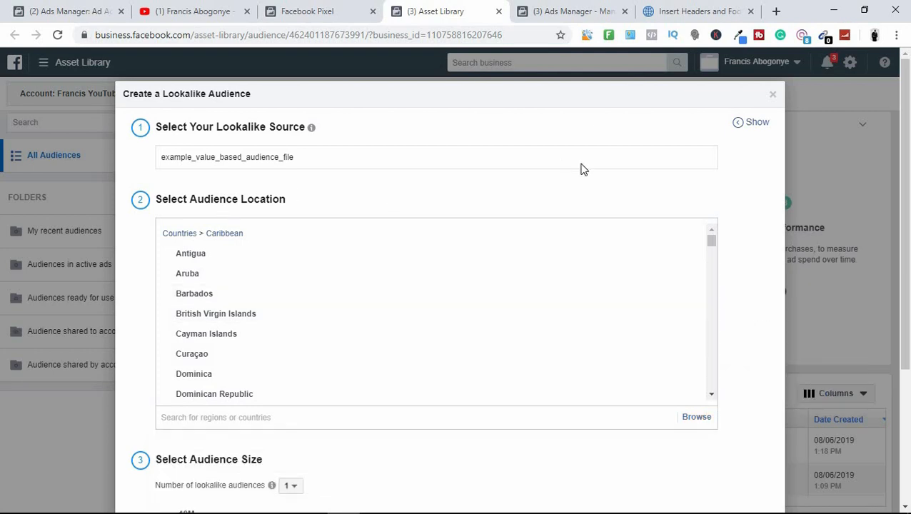
left_click(771, 96)
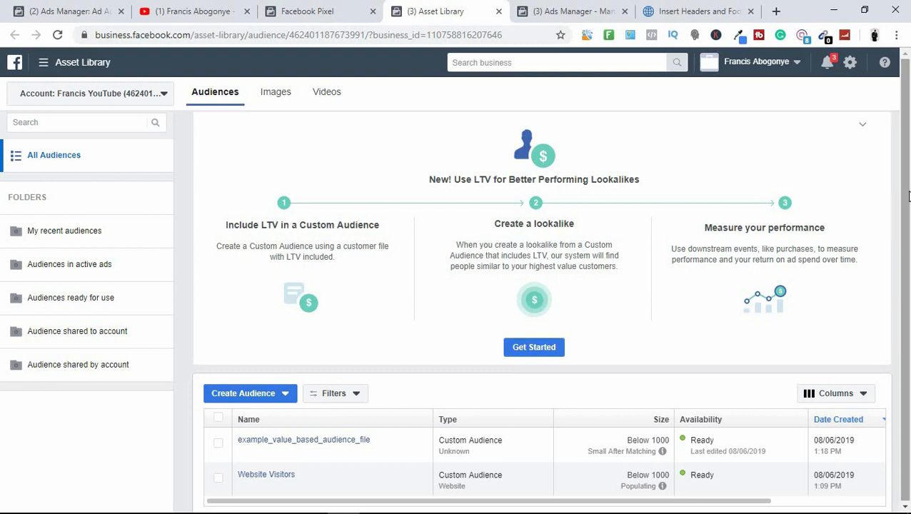
Step: Examine the audience size setting in a new lookalike audience setup and close it without creating the audience
left_click_drag(906, 300, 907, 319)
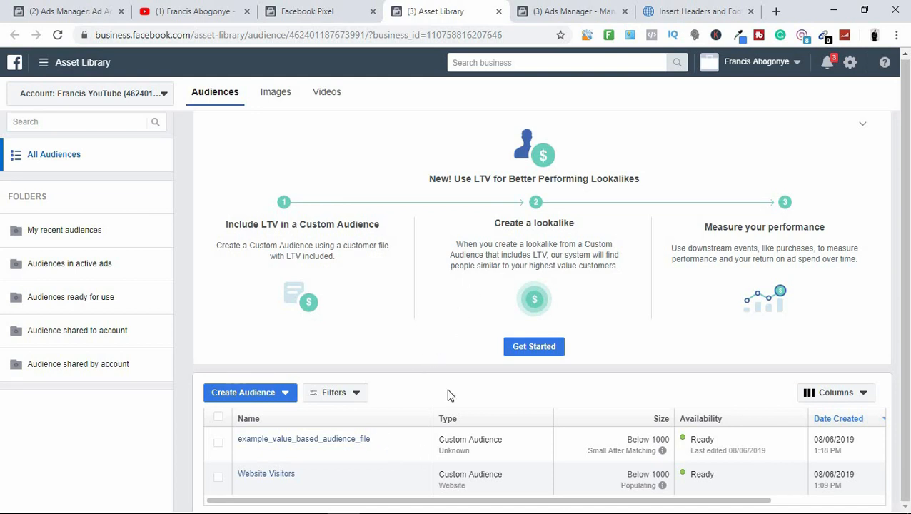
mouse_move(319, 442)
mouse_move(368, 440)
left_click(236, 397)
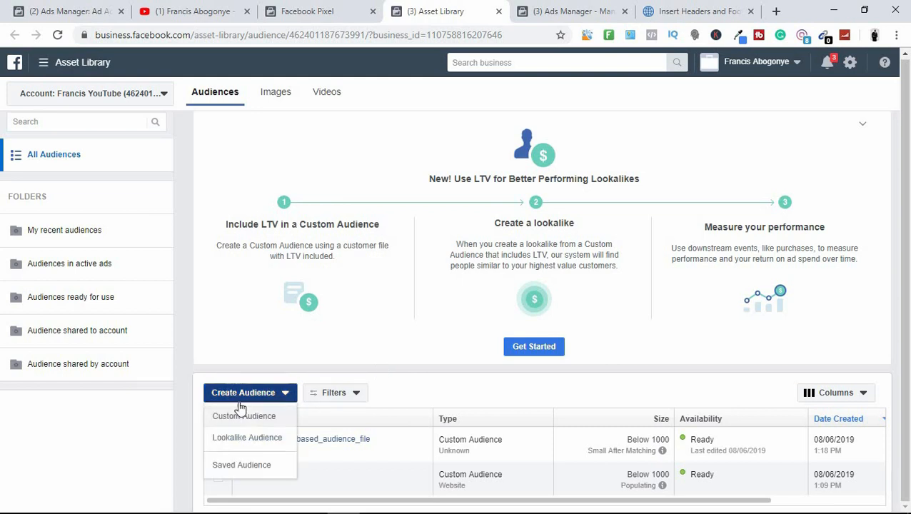
left_click(249, 441)
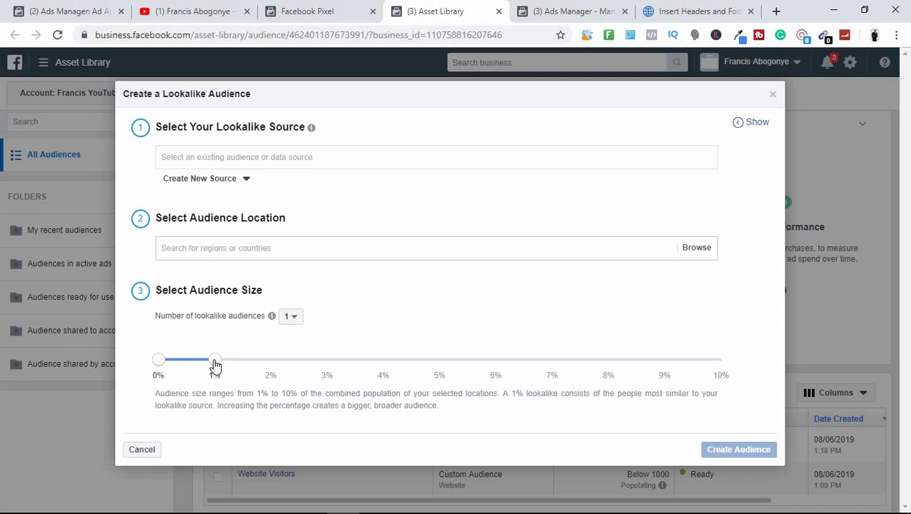
left_click_drag(215, 364, 240, 370)
left_click_drag(191, 315, 250, 320)
left_click_drag(216, 364, 336, 359)
left_click(237, 367)
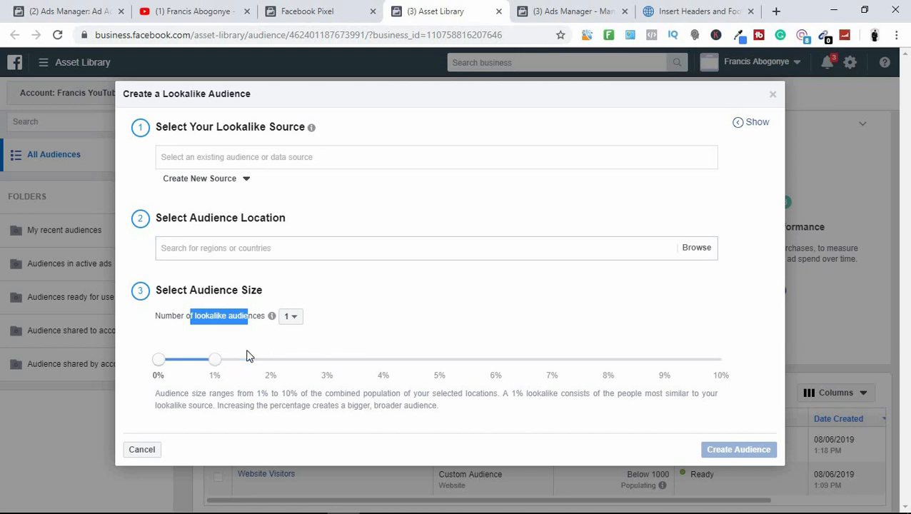
left_click(142, 450)
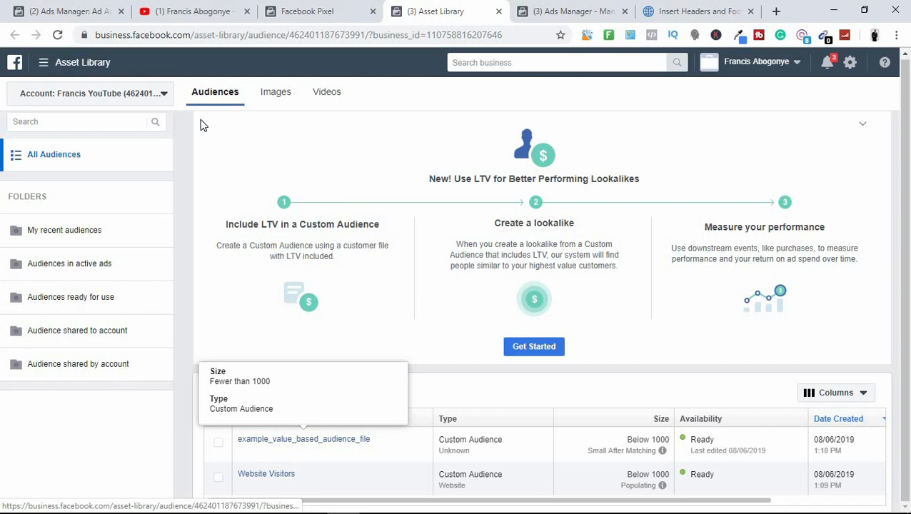
Step: Switch from the Asset Library to Ads Manager and start creating an ad in a new campaign
left_click(45, 63)
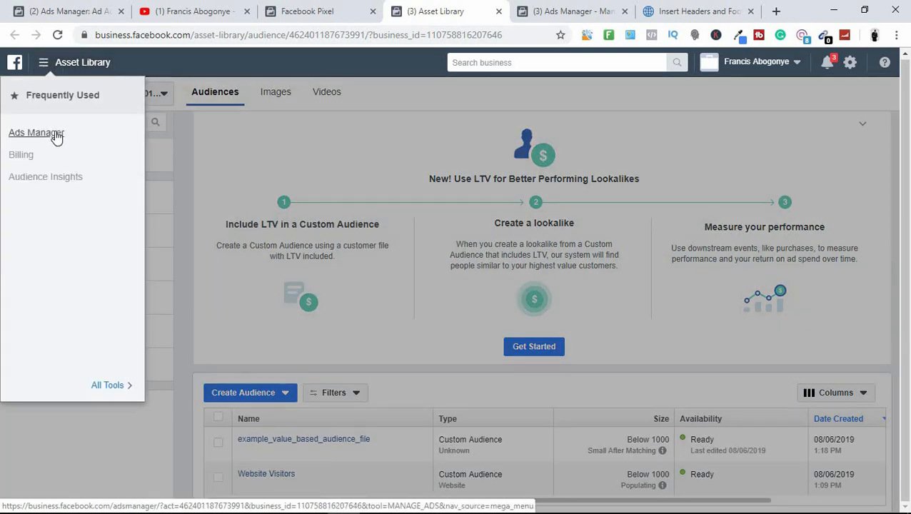
left_click(108, 389)
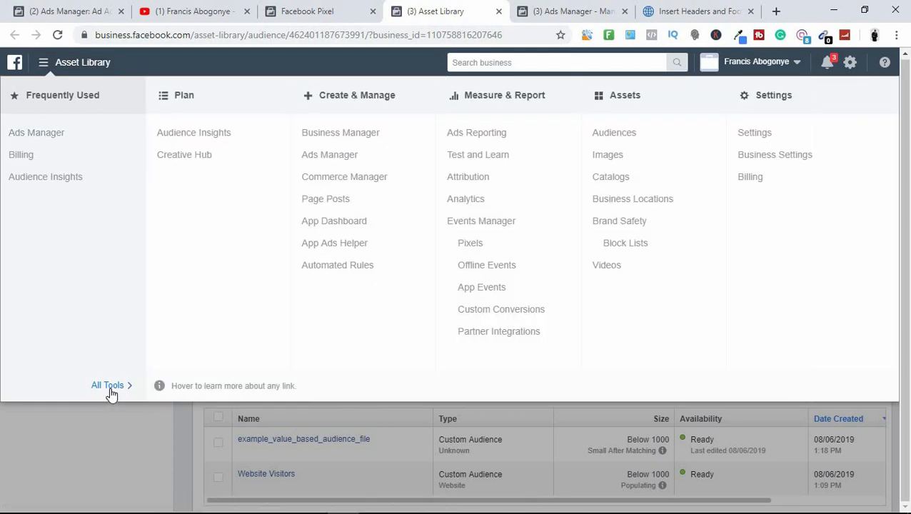
left_click(60, 142)
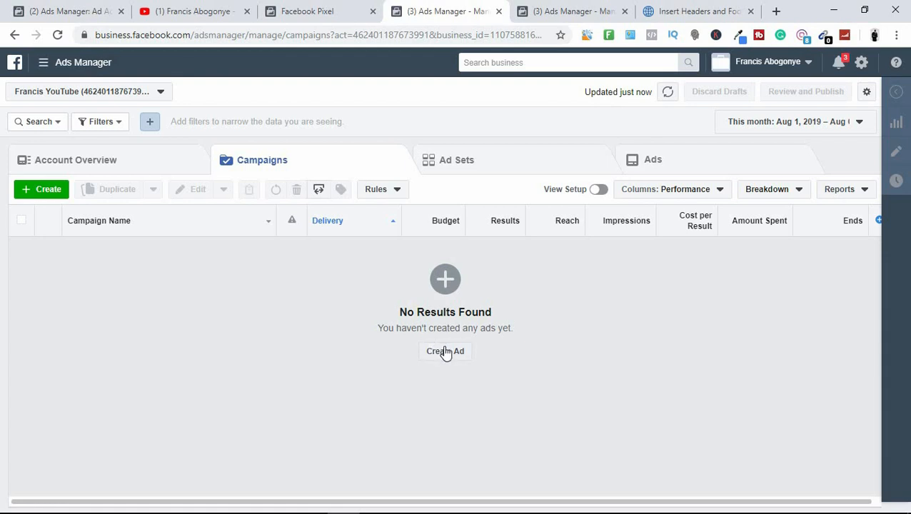
left_click(443, 350)
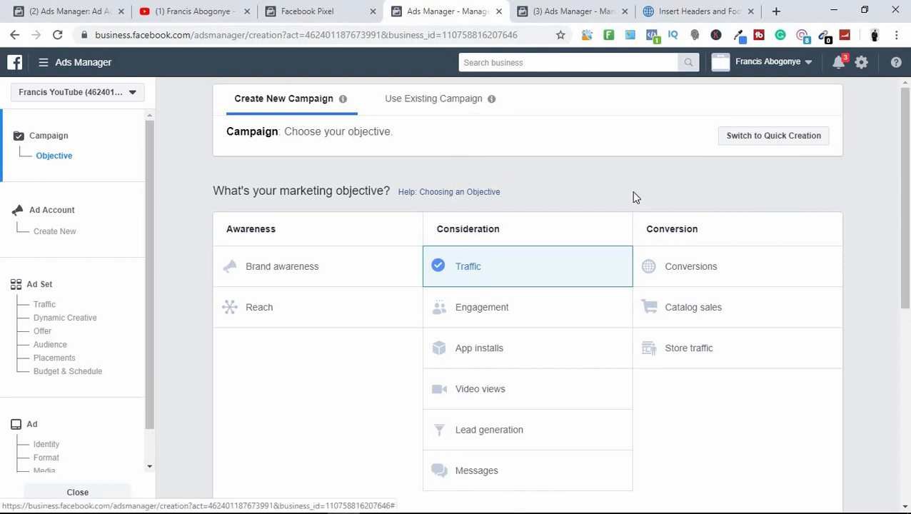
Step: Examine the awareness, consideration and conversion marketing objectives offered for the new campaign
mouse_move(906, 172)
left_mouse_down()
mouse_move(910, 343)
mouse_move(910, 162)
left_mouse_up()
left_click(908, 175)
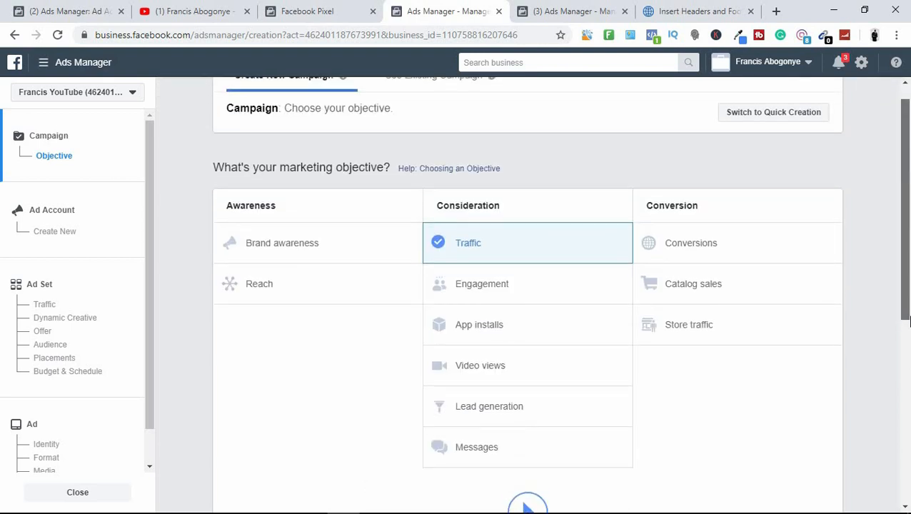
mouse_move(910, 322)
left_mouse_down()
mouse_move(910, 210)
mouse_move(909, 307)
left_mouse_up()
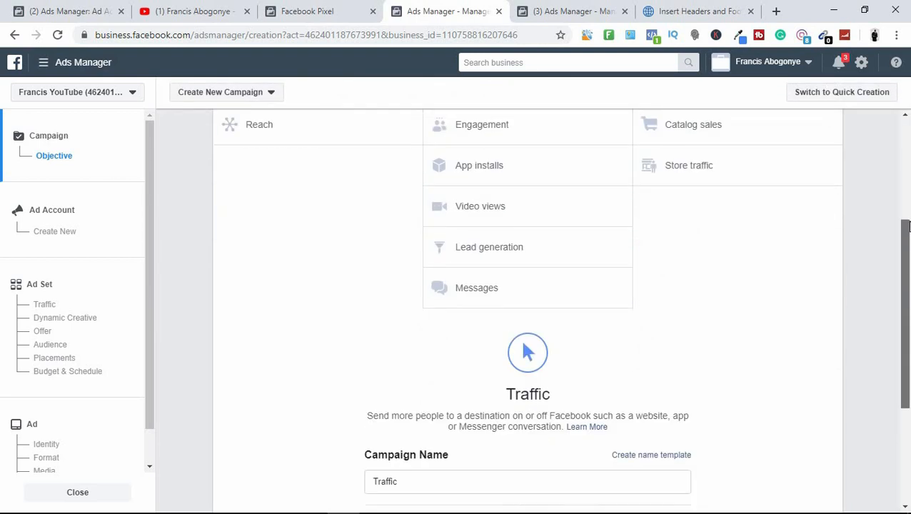
left_click_drag(910, 205, 908, 71)
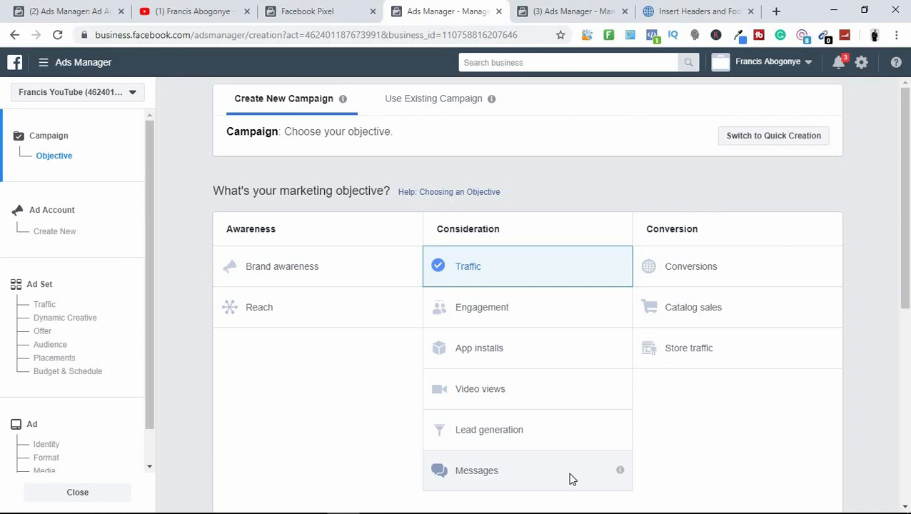
mouse_move(621, 473)
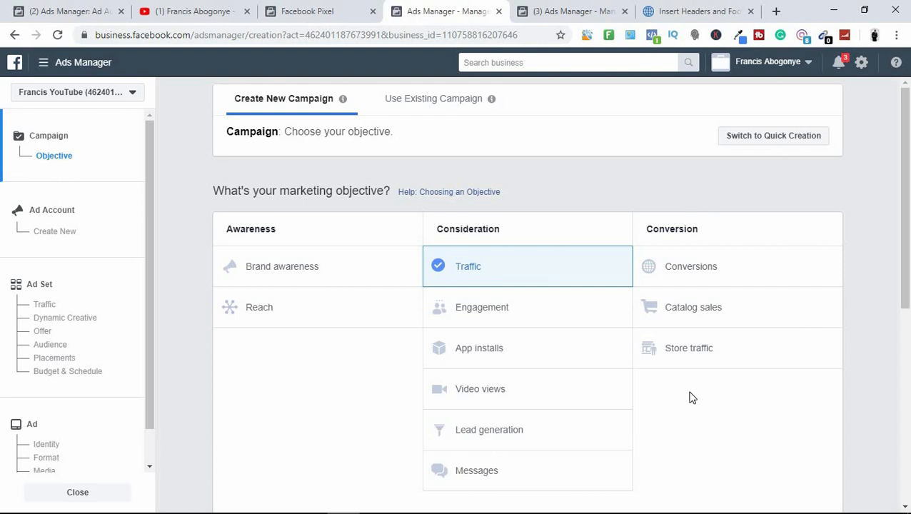
left_click_drag(903, 239, 902, 269)
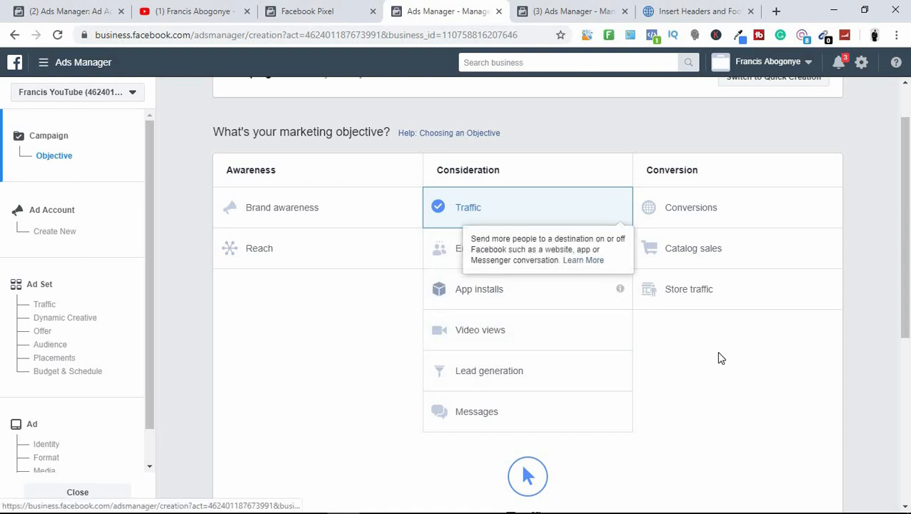
left_click_drag(910, 206, 910, 306)
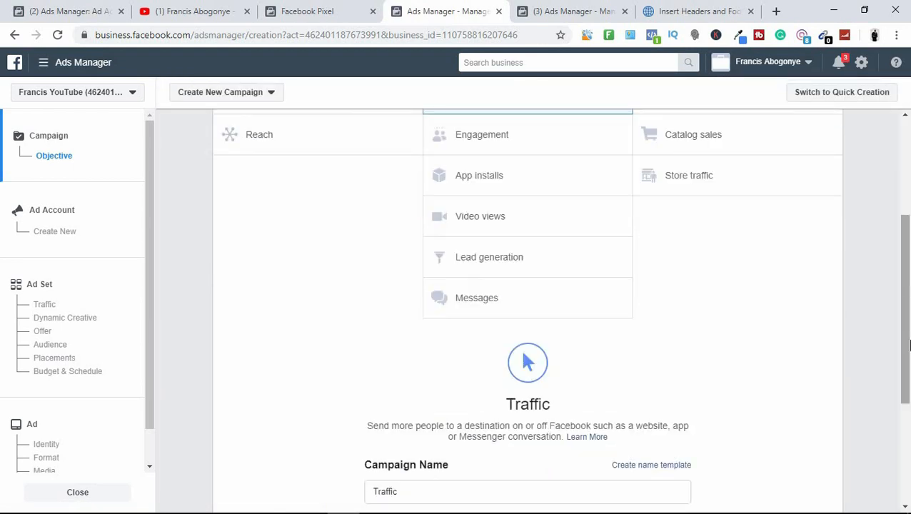
left_click_drag(910, 346, 907, 253)
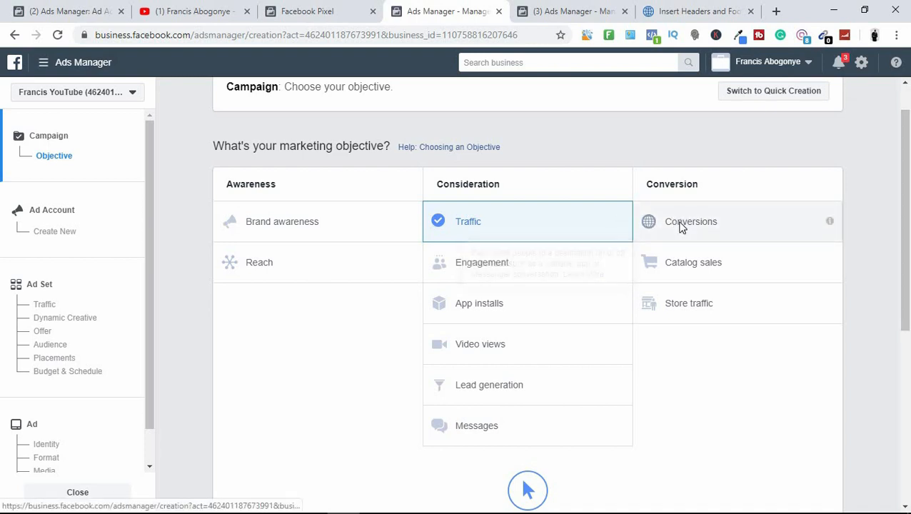
Step: Set the campaign's marketing objective to Conversions and review its campaign name and optimization settings
left_click(738, 227)
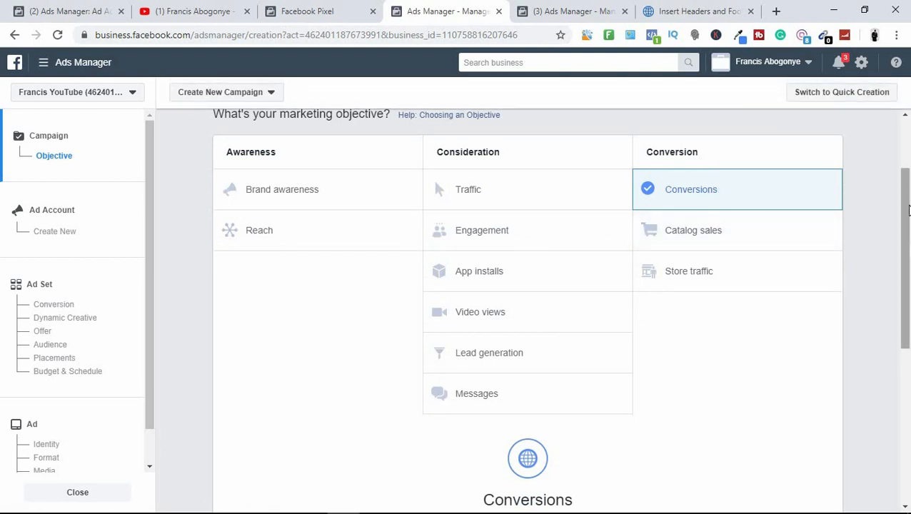
left_click_drag(909, 209, 908, 350)
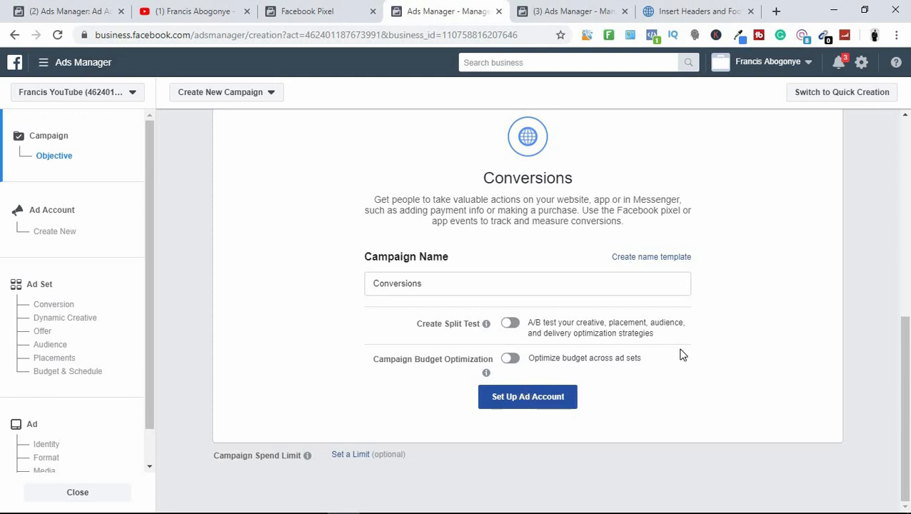
left_click_drag(907, 321, 909, 129)
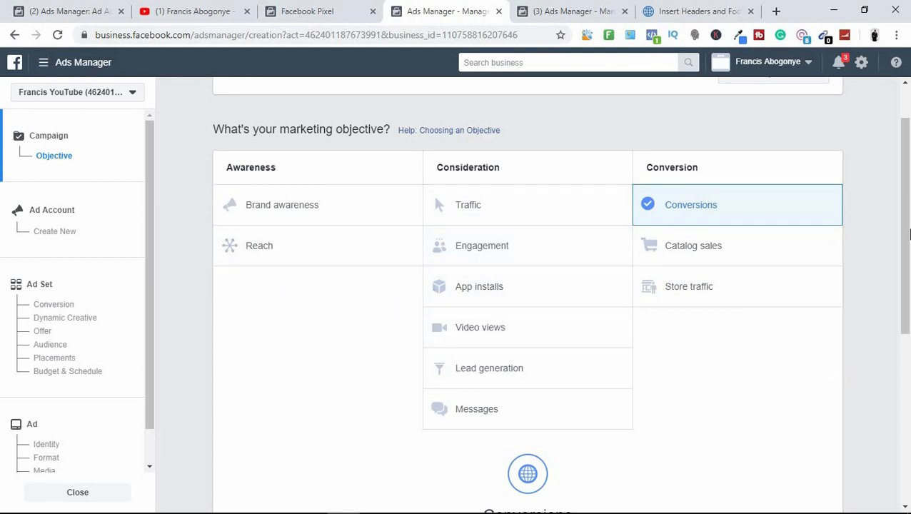
left_click_drag(908, 242, 909, 450)
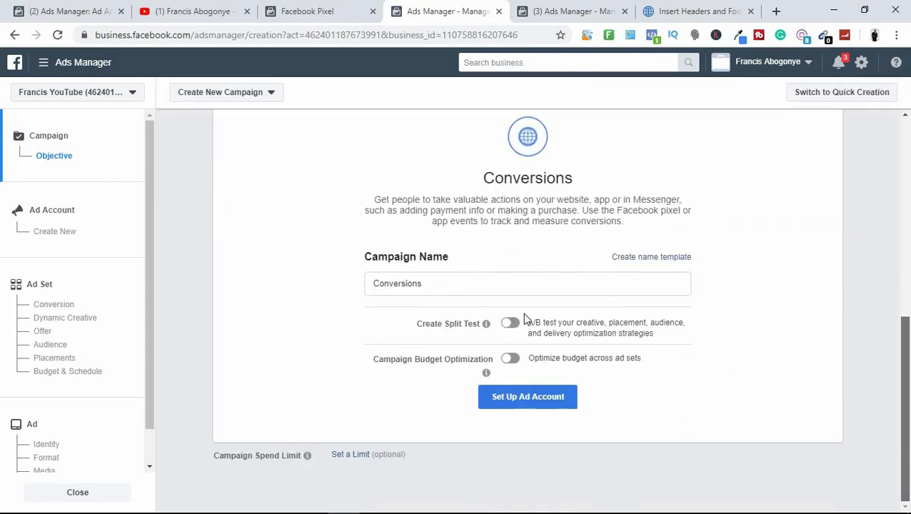
Step: Proceed to the ad account setup with the campaign name Conversions and check the account's advanced options
left_click(519, 405)
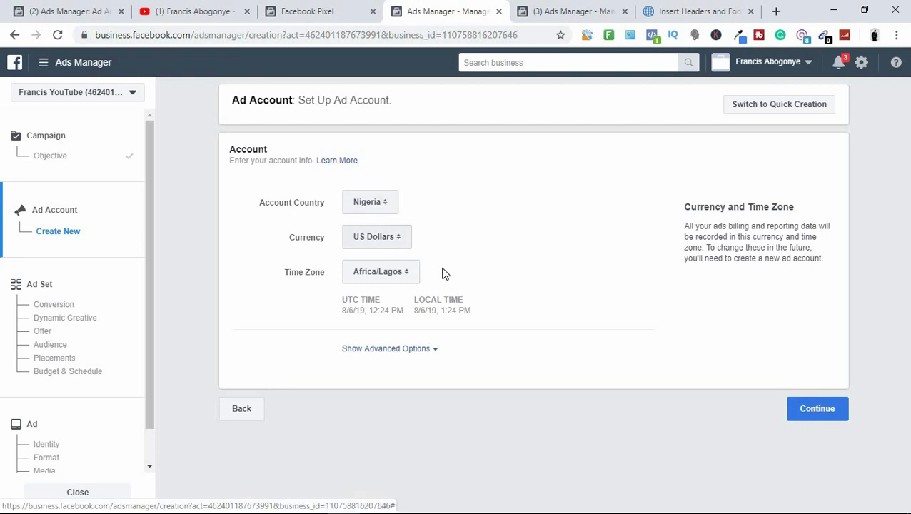
left_click(427, 350)
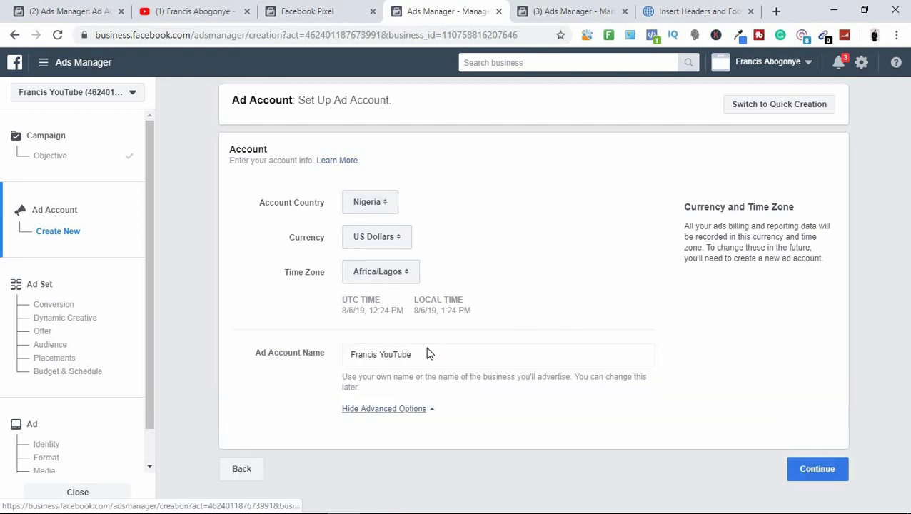
left_click(416, 408)
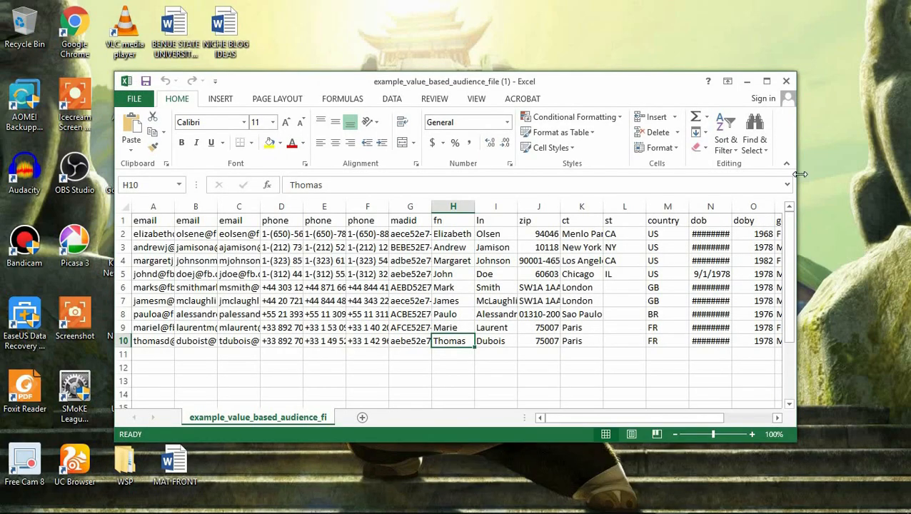
Step: Return to Chrome and accept Nigeria, US Dollars and Africa/Lagos as the ad account settings to reach the ad set
mouse_move(443, 509)
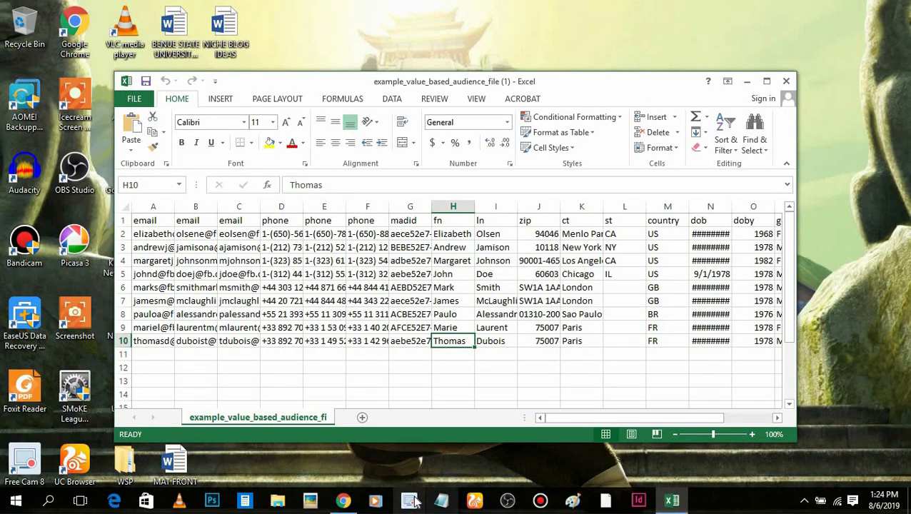
left_click(345, 504)
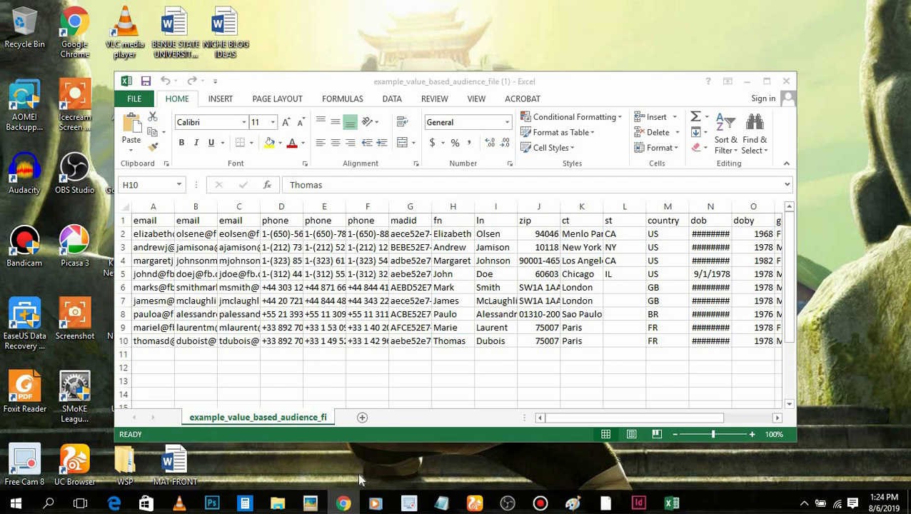
mouse_move(345, 503)
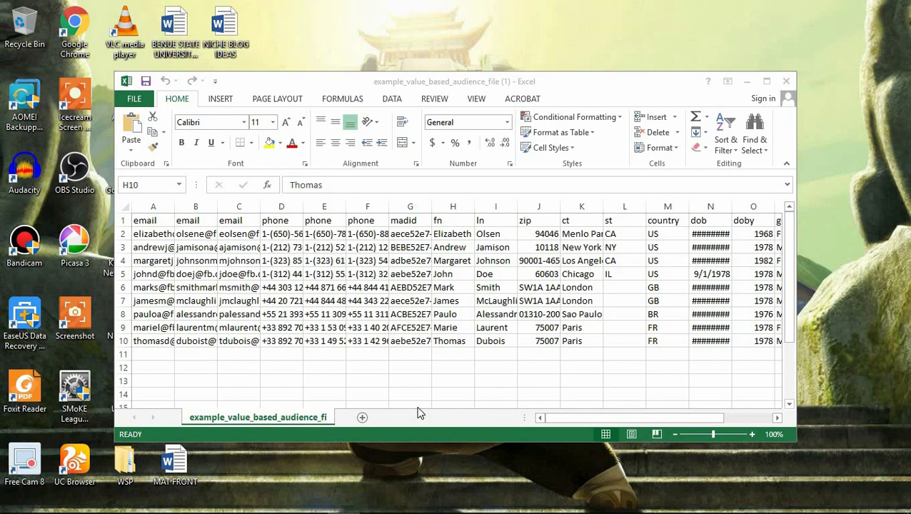
left_click(344, 502)
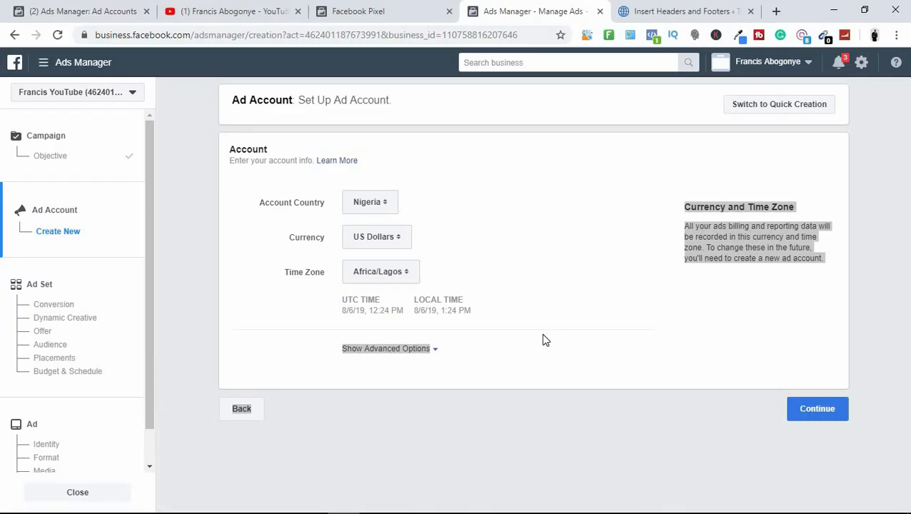
left_click(533, 277)
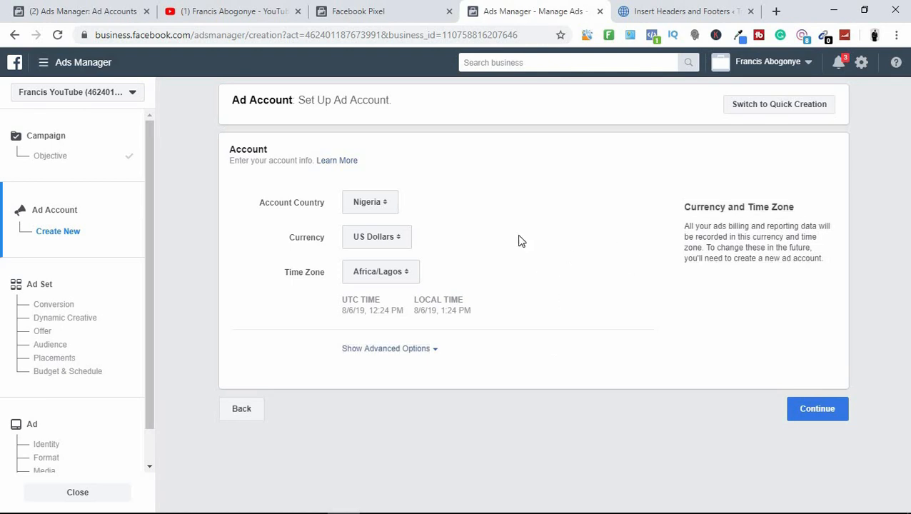
left_click(810, 411)
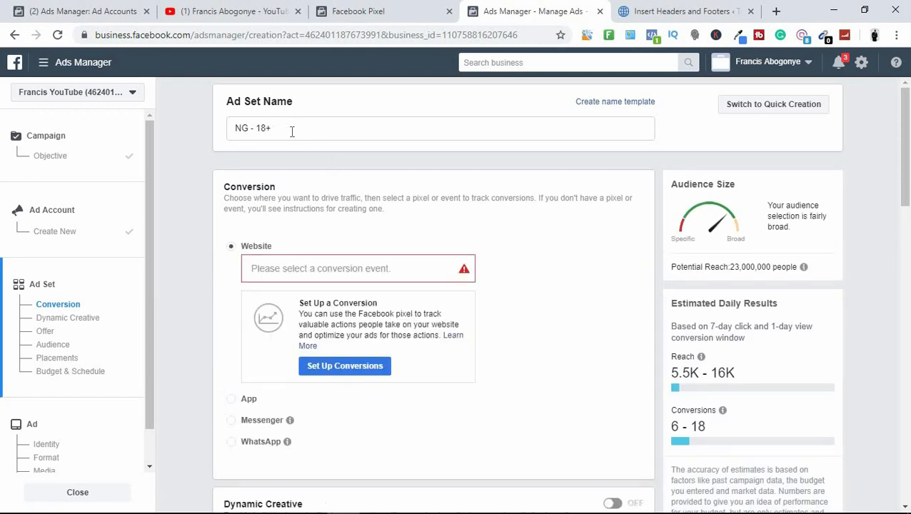
Step: Set the ad set's website conversion event to View Content
left_click(320, 267)
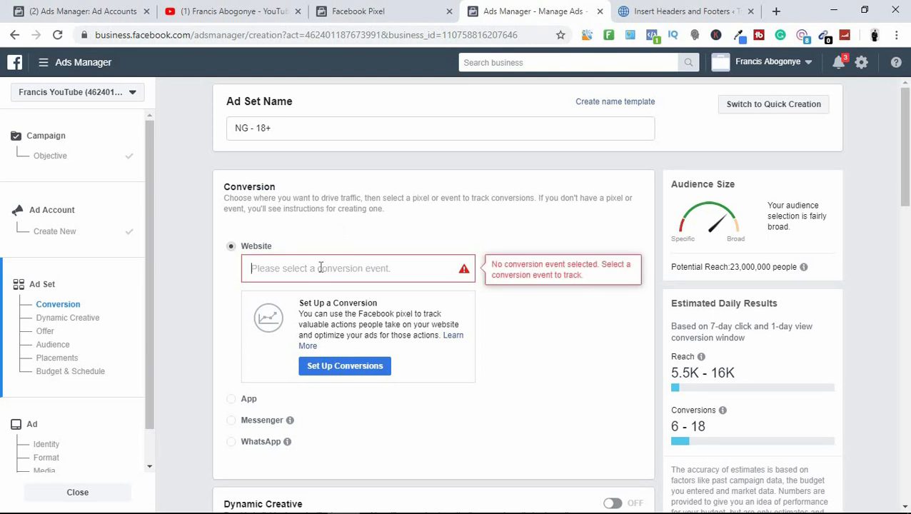
left_click(328, 225)
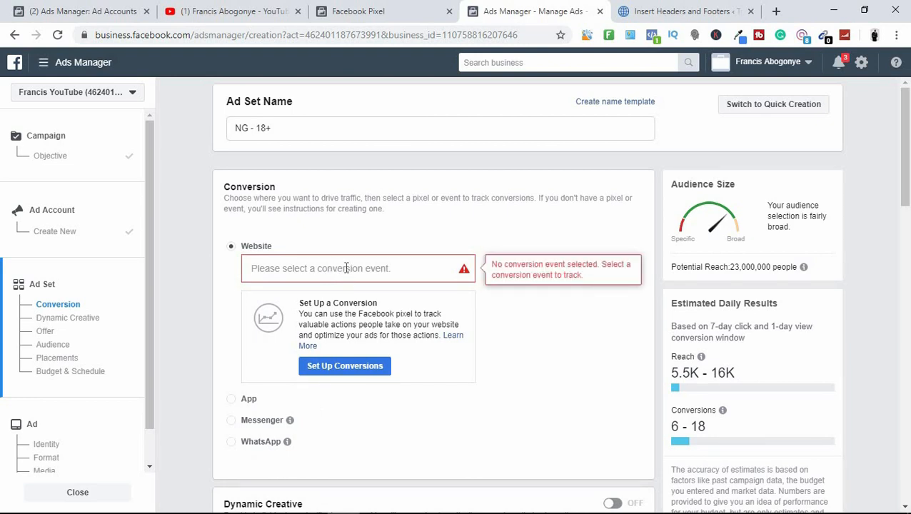
left_click(322, 270)
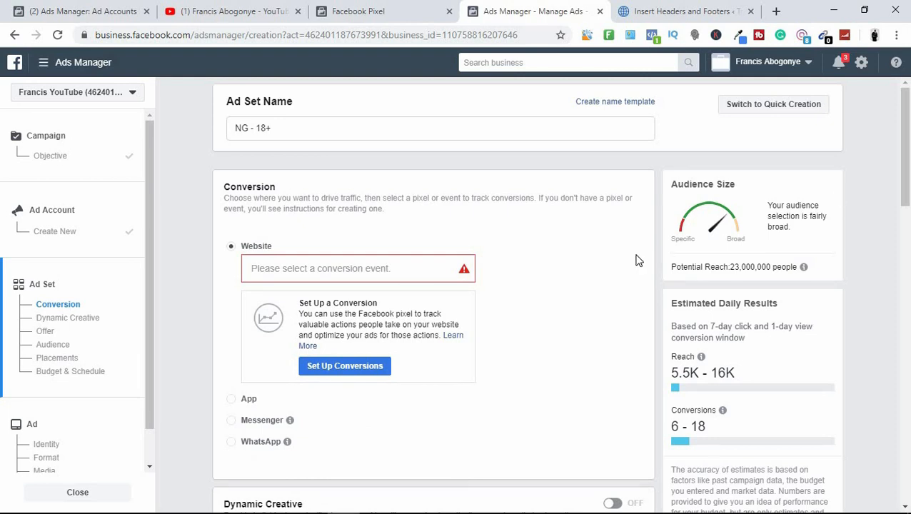
scroll(707, 208, "down", 1)
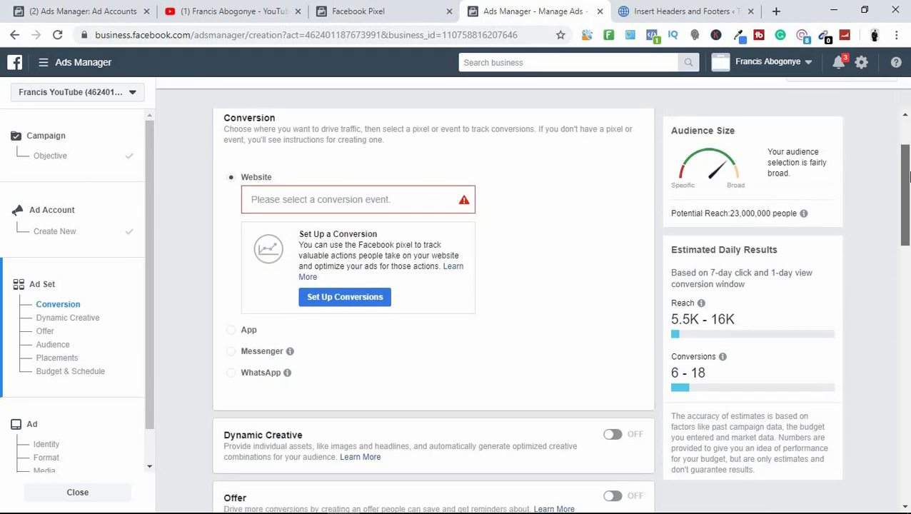
scroll(509, 279, "down", 1)
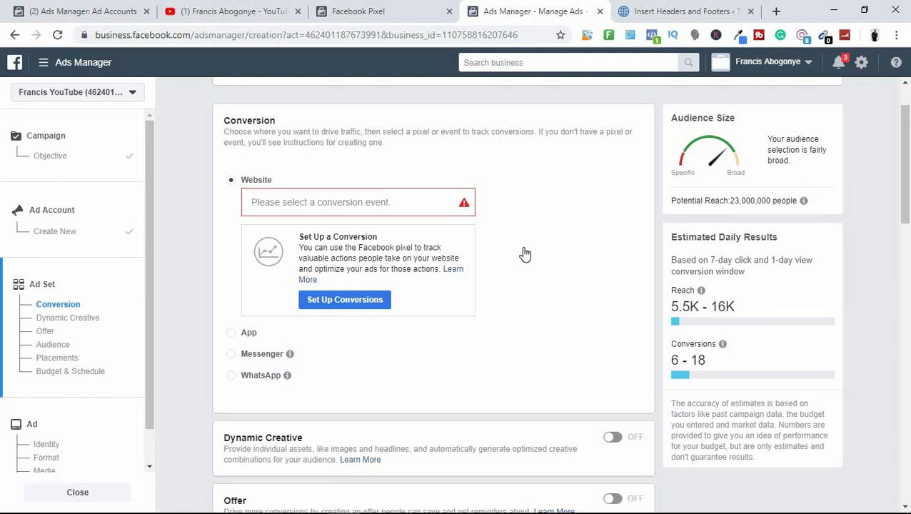
left_click(392, 207)
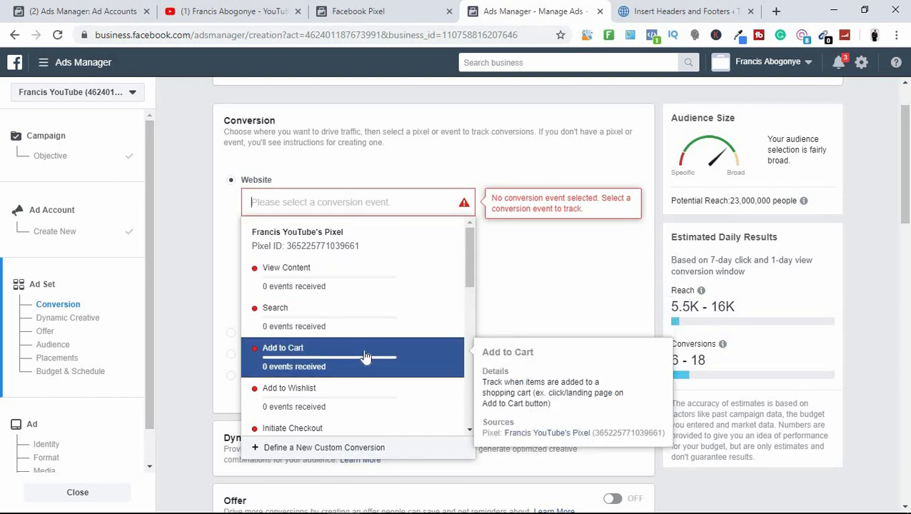
left_click(364, 282)
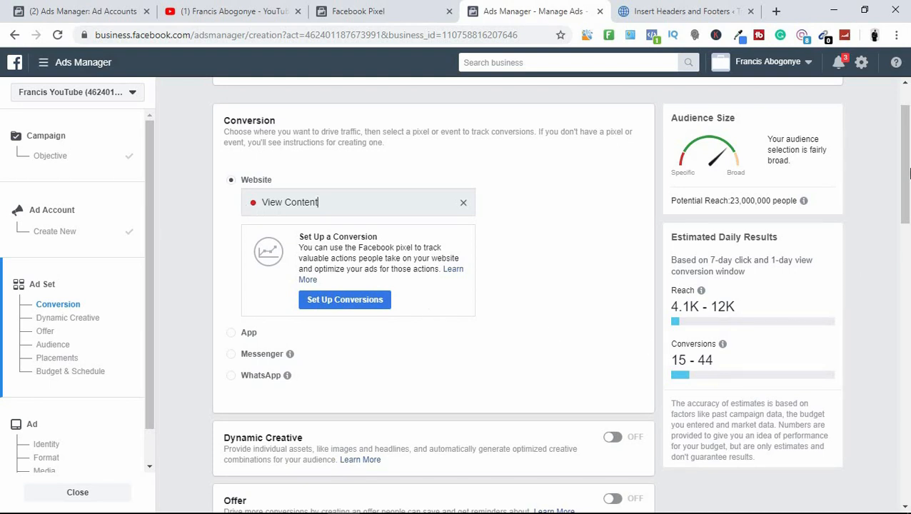
Step: Check the ad set's Audience section for saved audiences that could be reused
left_click_drag(910, 172, 910, 216)
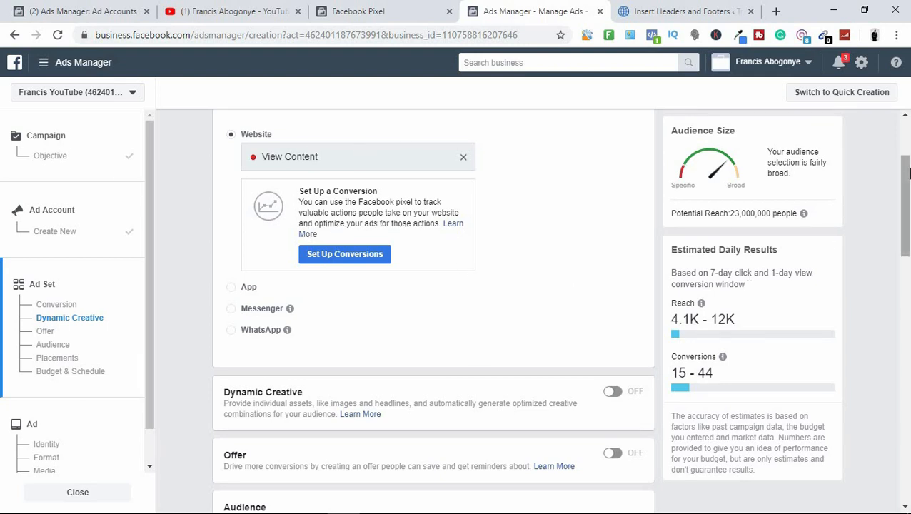
mouse_move(908, 179)
left_mouse_down()
mouse_move(909, 269)
mouse_move(909, 189)
left_mouse_up()
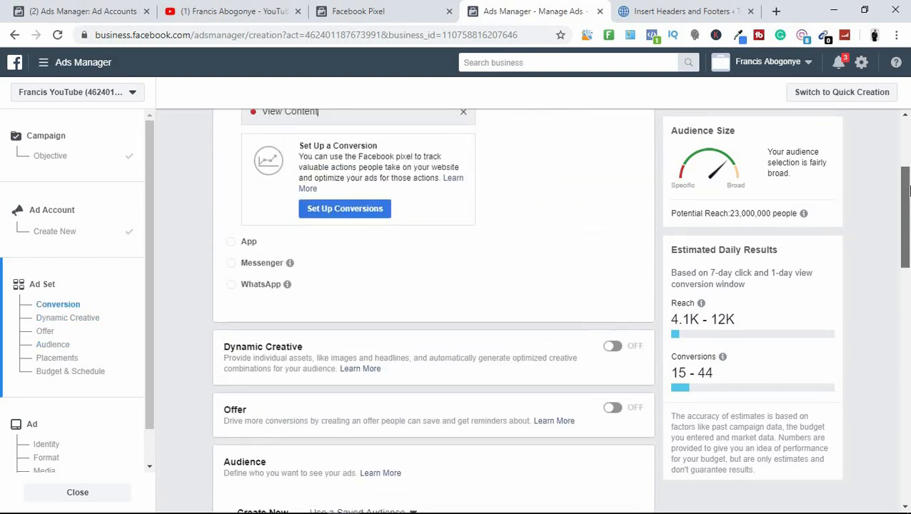
scroll(683, 241, "down", 4)
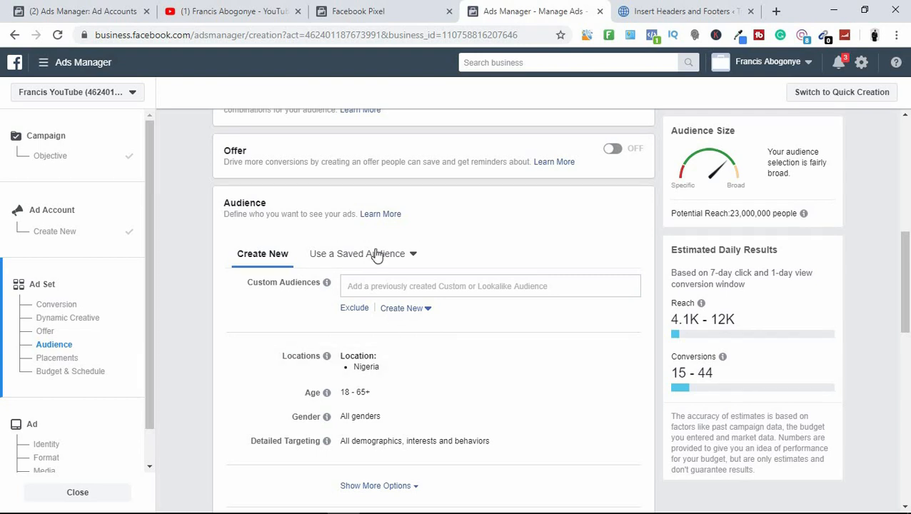
left_click(377, 256)
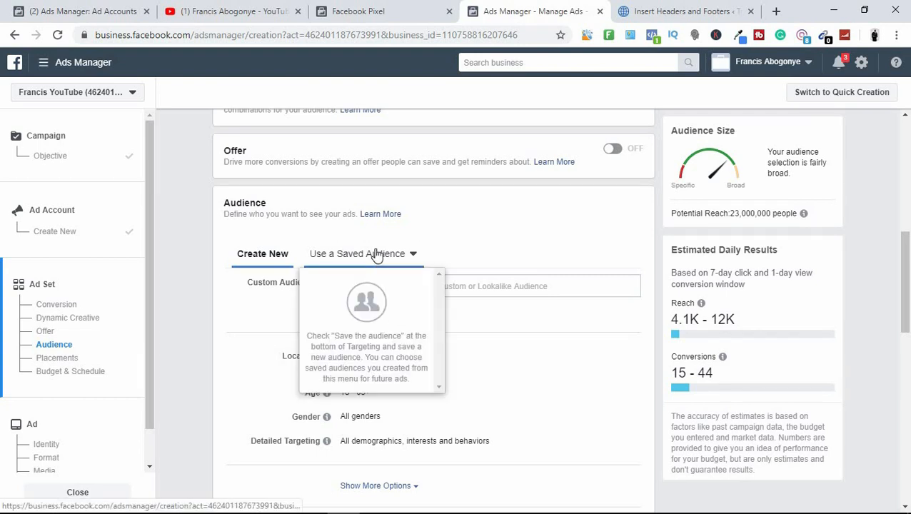
left_click(414, 257)
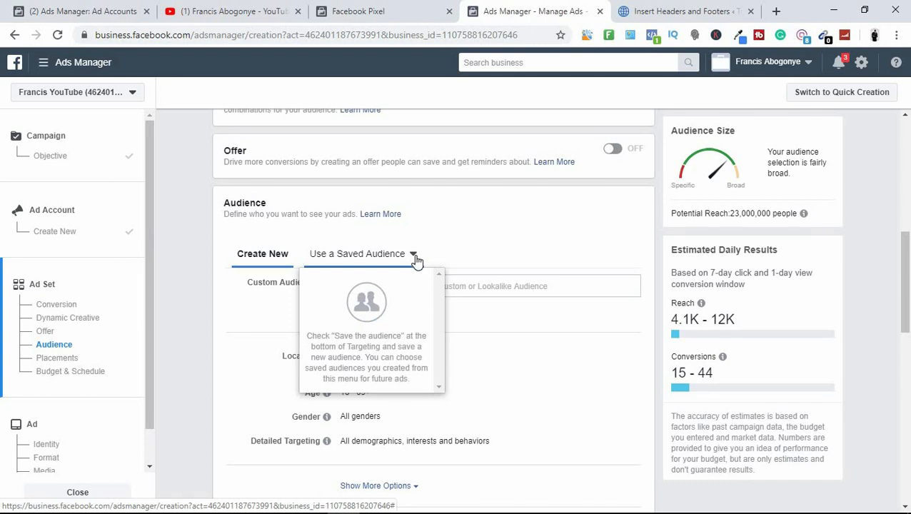
left_click(415, 259)
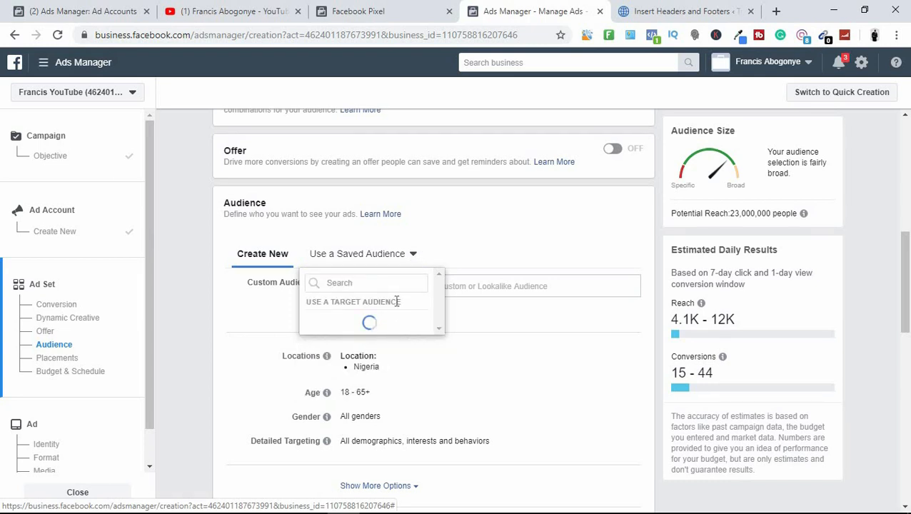
left_click(477, 344)
left_click(424, 287)
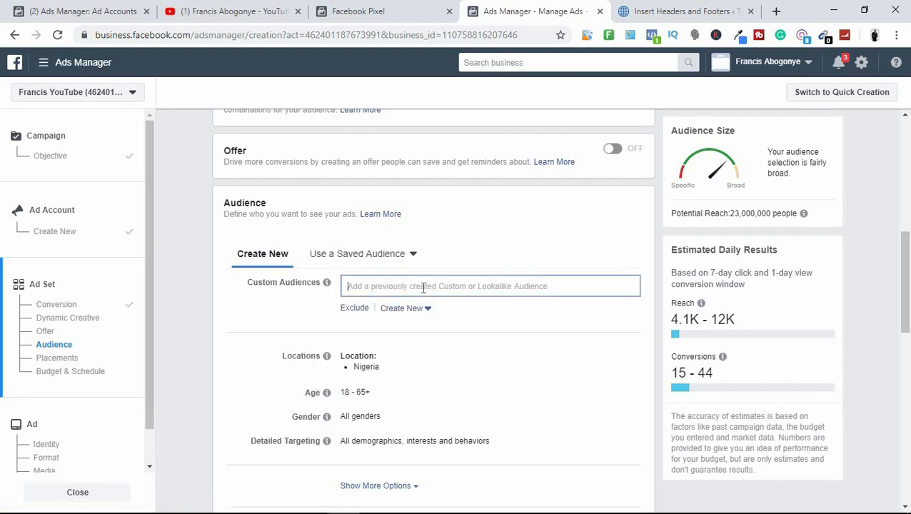
left_click(366, 256)
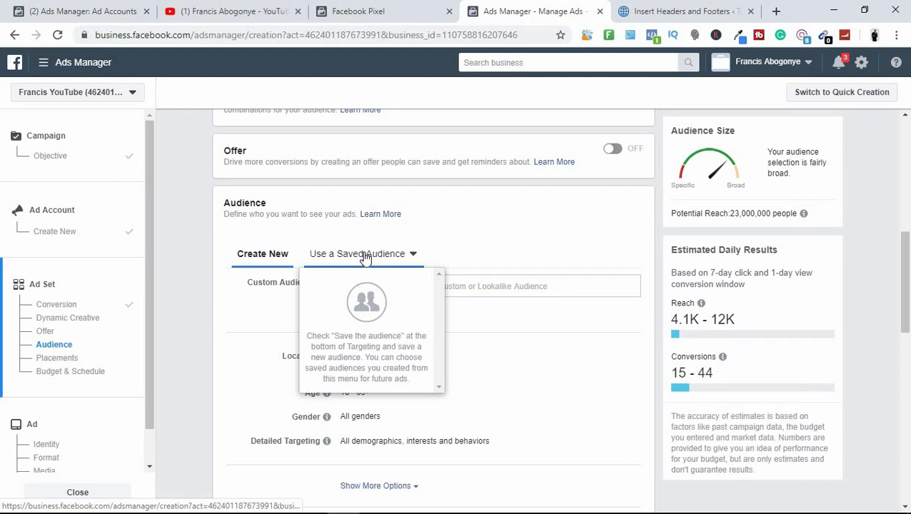
left_click(508, 303)
Step: Try targeting the Website Visitors custom audience and remove it again from the ad set
left_click(493, 286)
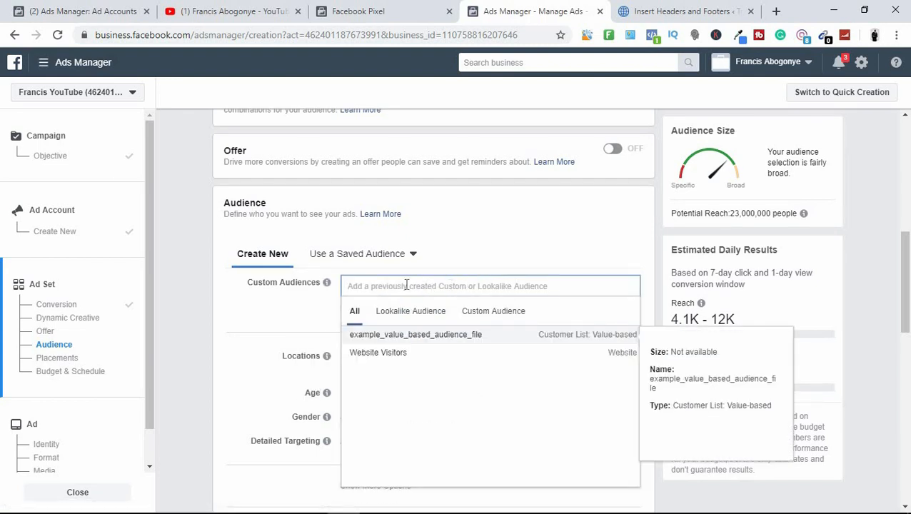
left_click(376, 355)
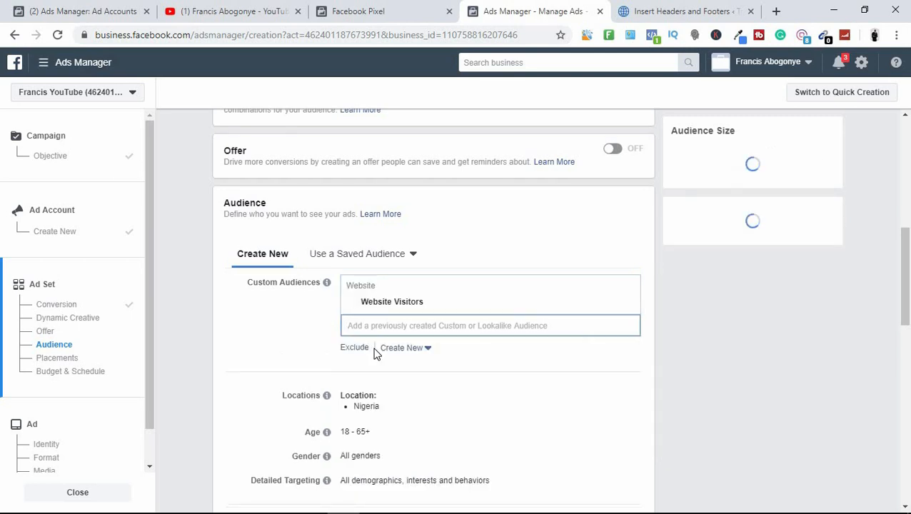
left_click(298, 325)
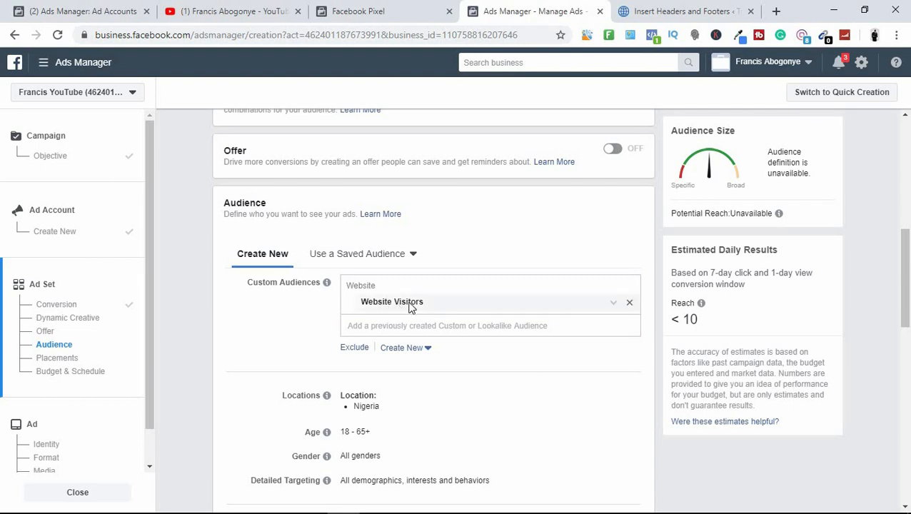
left_click(630, 305)
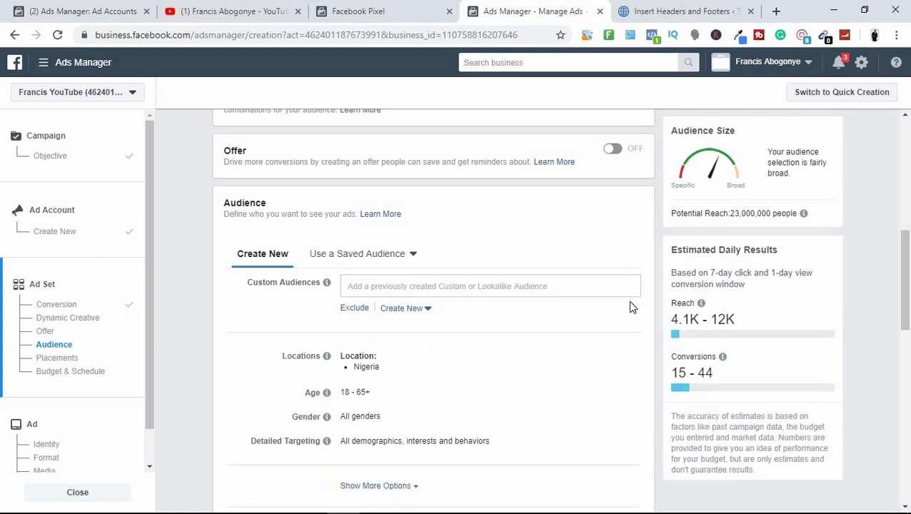
Step: Switch to Excel to review the customer list in example_value_based_audience_file, and return to the ad set's audience settings in Chrome
left_click(553, 283)
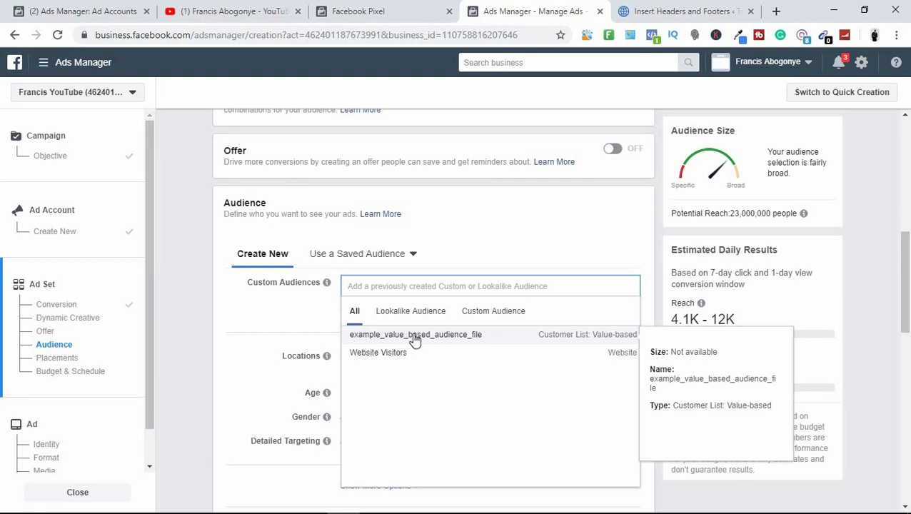
mouse_move(480, 511)
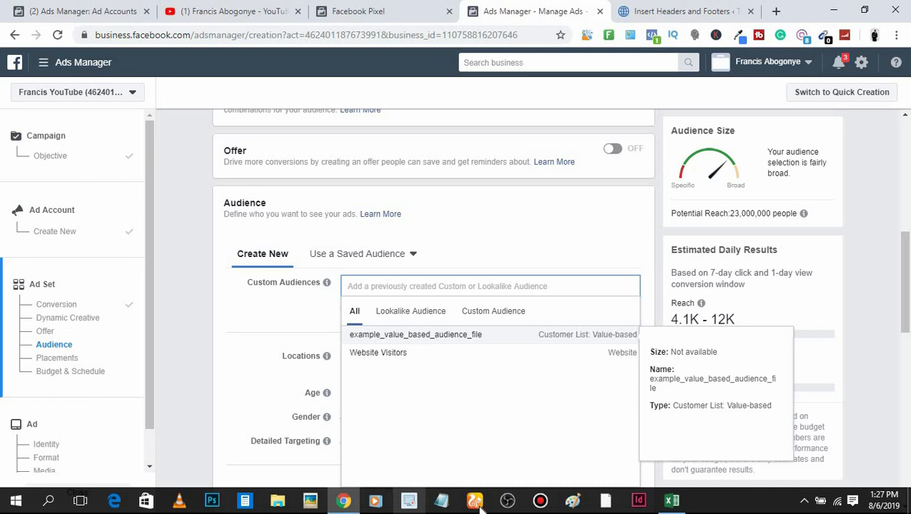
left_click(672, 501)
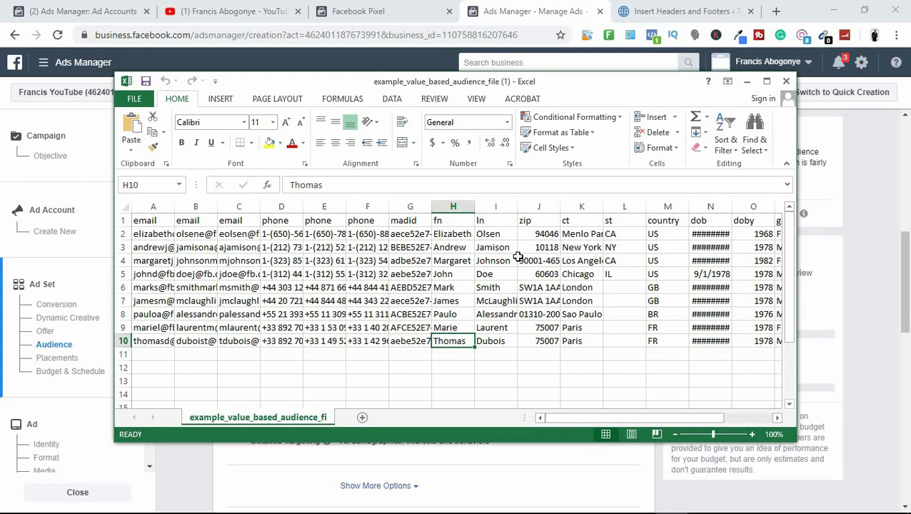
left_click(558, 461)
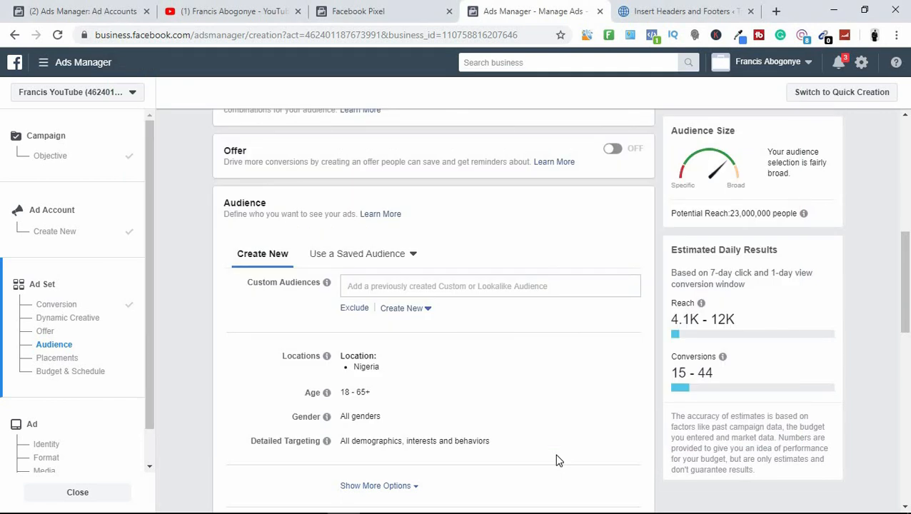
Step: Compare the available lookalike and custom audiences and add example_value_based_audience_file as the ad set's custom audience
left_click(511, 285)
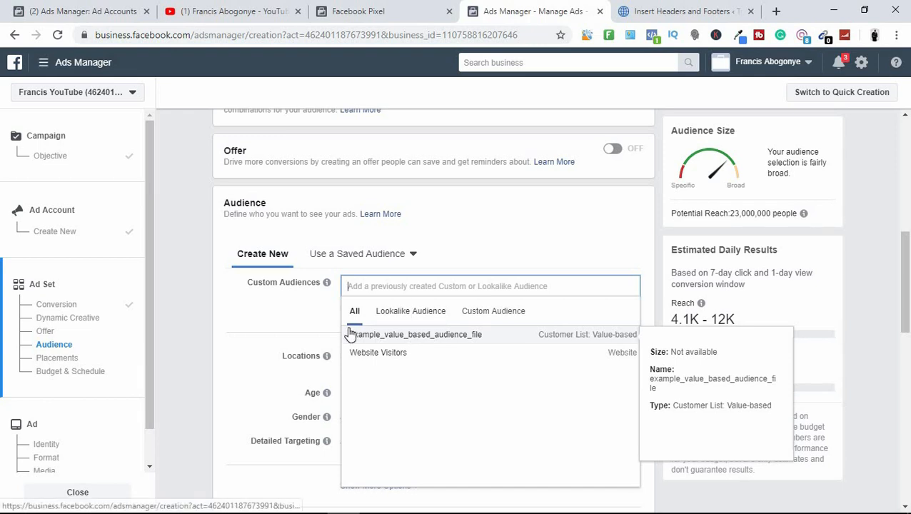
left_click(404, 314)
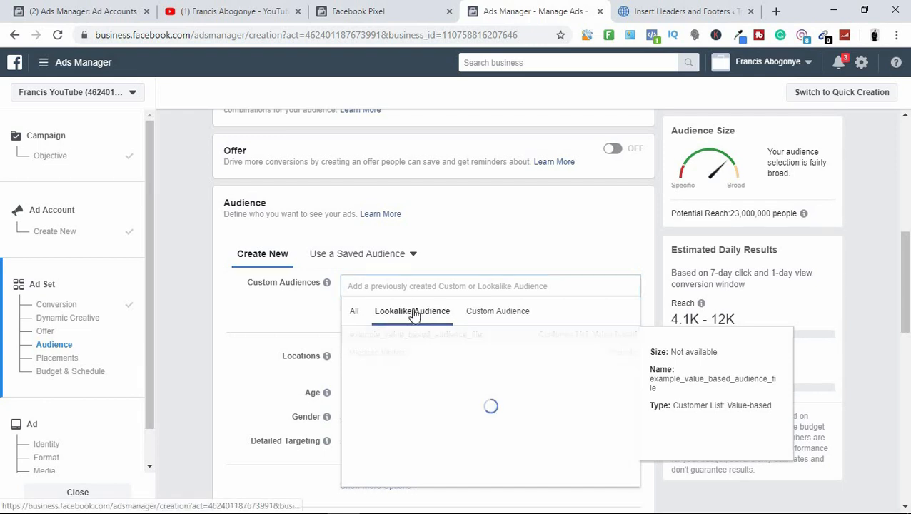
left_click(498, 314)
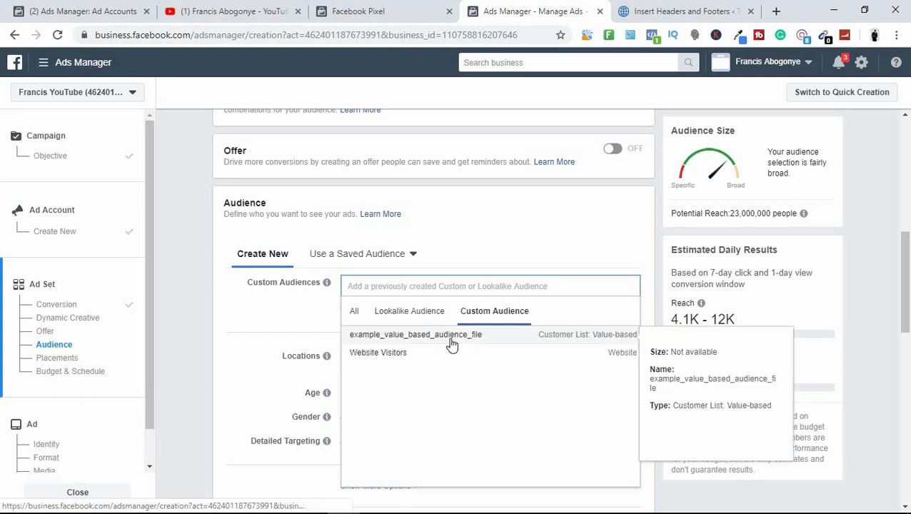
left_click(411, 314)
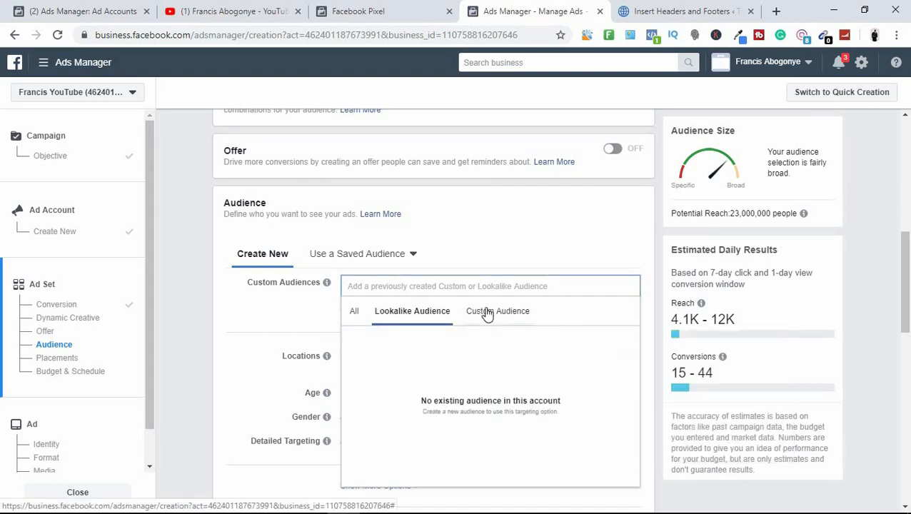
left_click(484, 316)
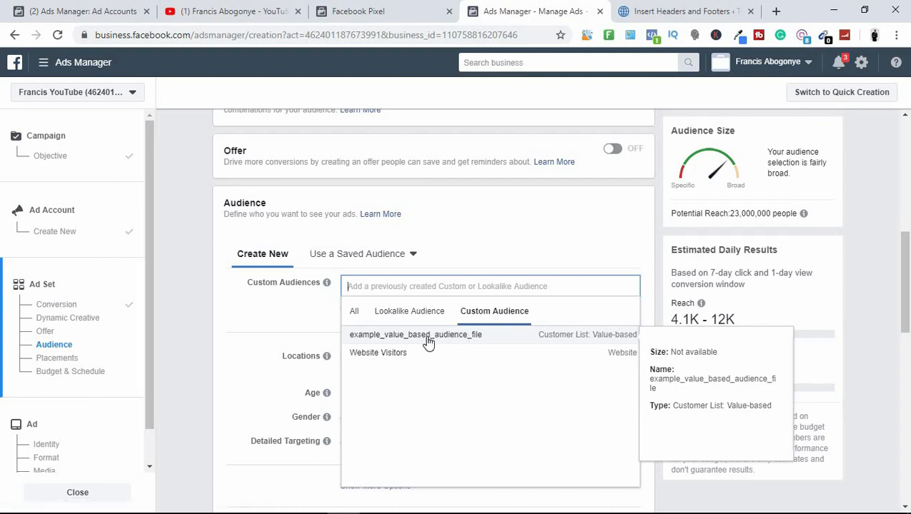
left_click(429, 335)
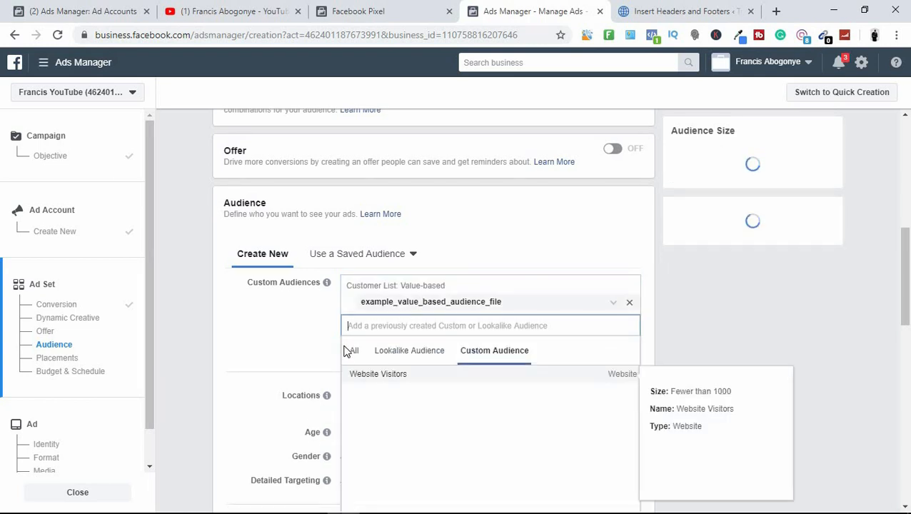
left_click(308, 334)
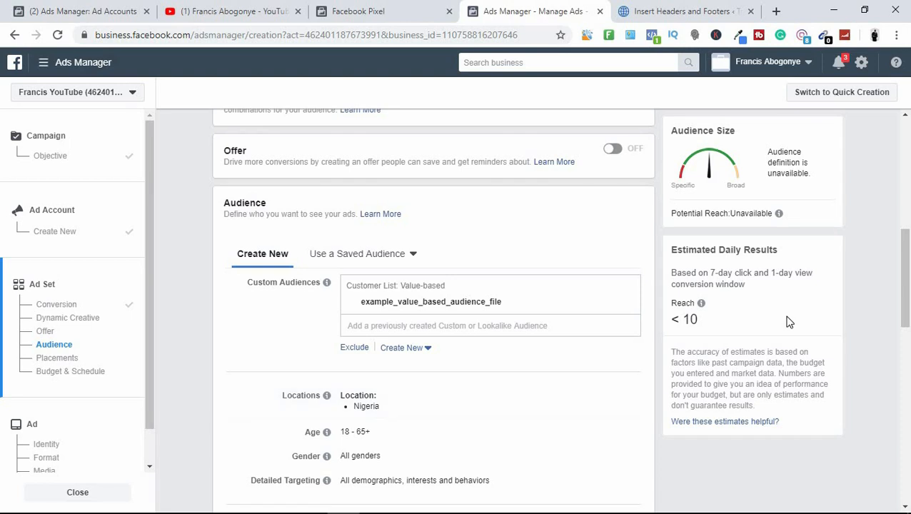
Step: Switch the ad set's placements from automatic to Edit Placements so they can be chosen manually
left_click_drag(909, 236, 907, 278)
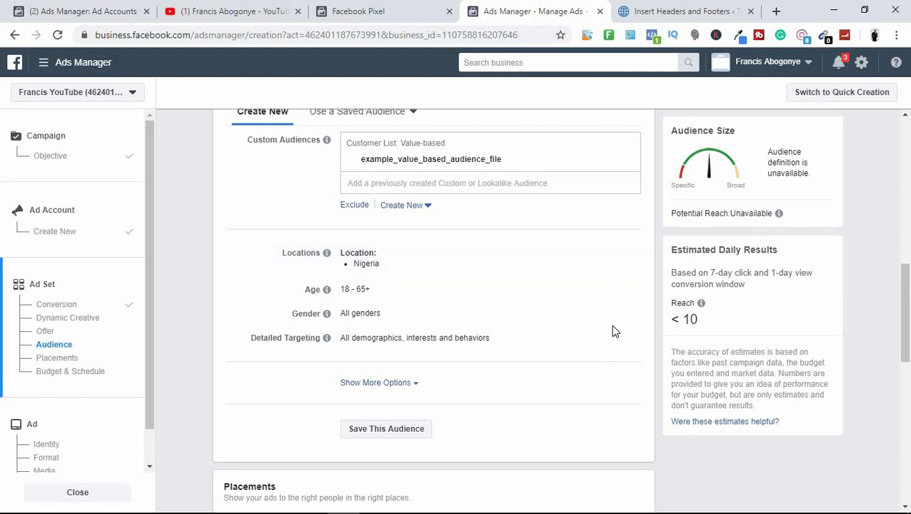
left_click_drag(906, 290, 906, 376)
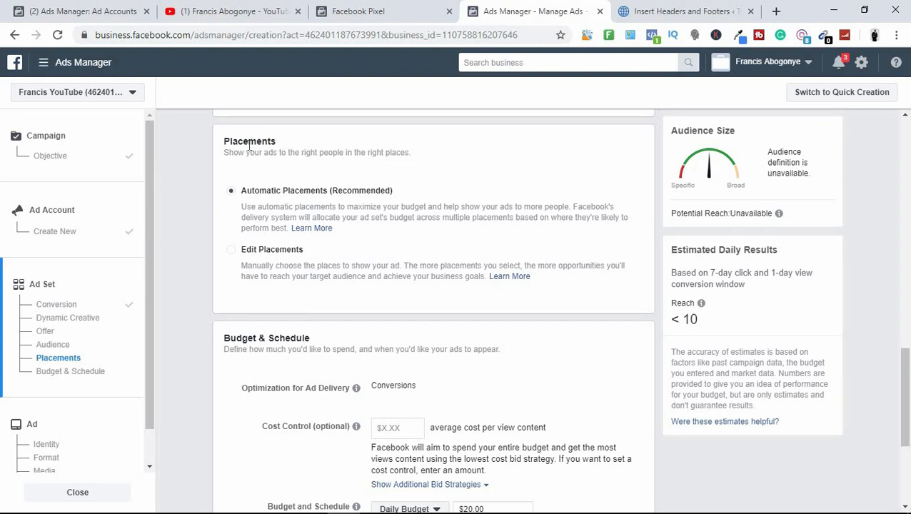
left_click_drag(249, 145, 369, 169)
left_click(368, 168)
left_click(232, 253)
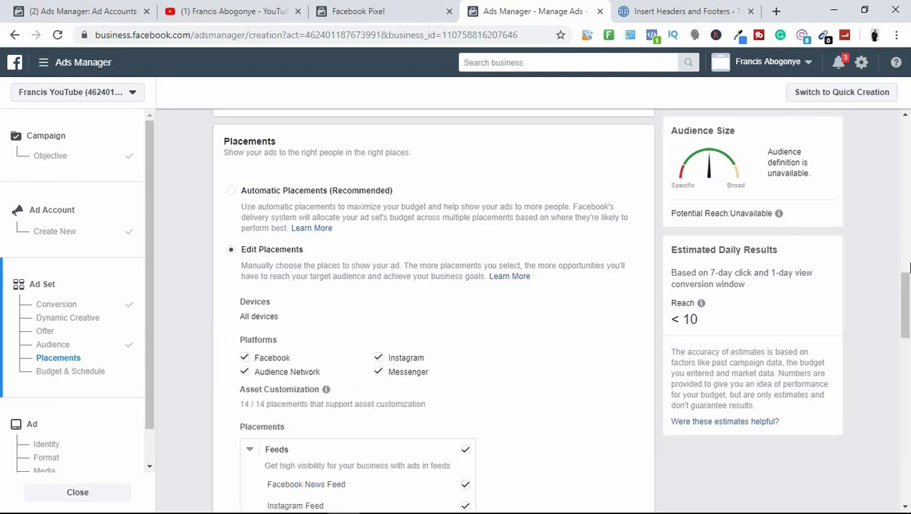
Step: Exclude the Audience Network, Messenger and Instagram platforms from the ad set's placements, keeping only Facebook
scroll(905, 288, "down", 3)
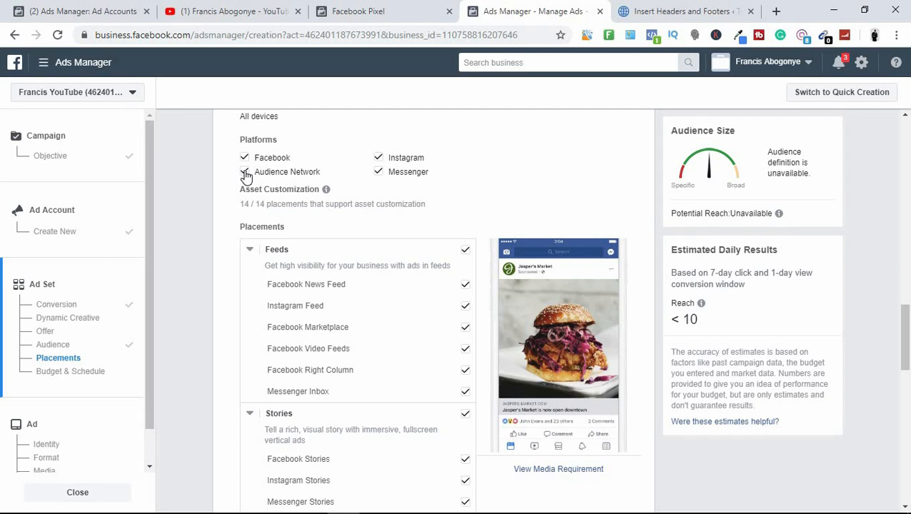
left_click(244, 172)
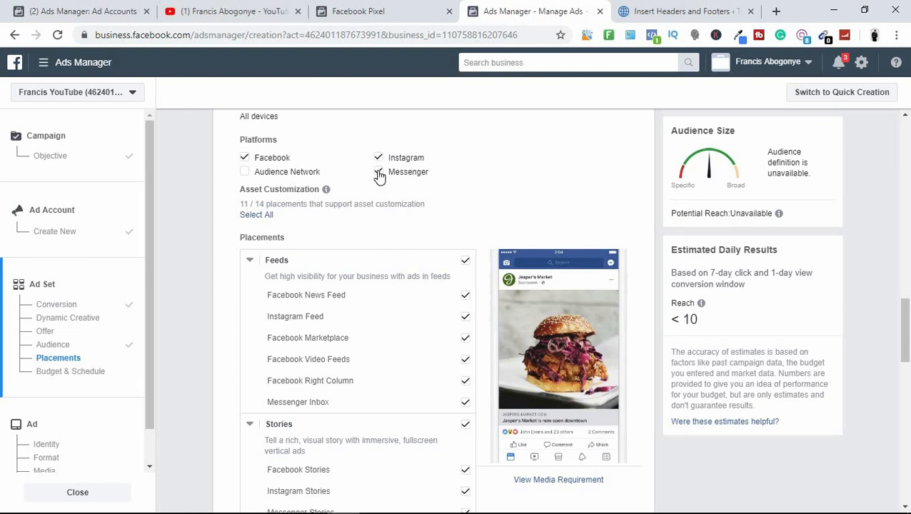
left_click(379, 173)
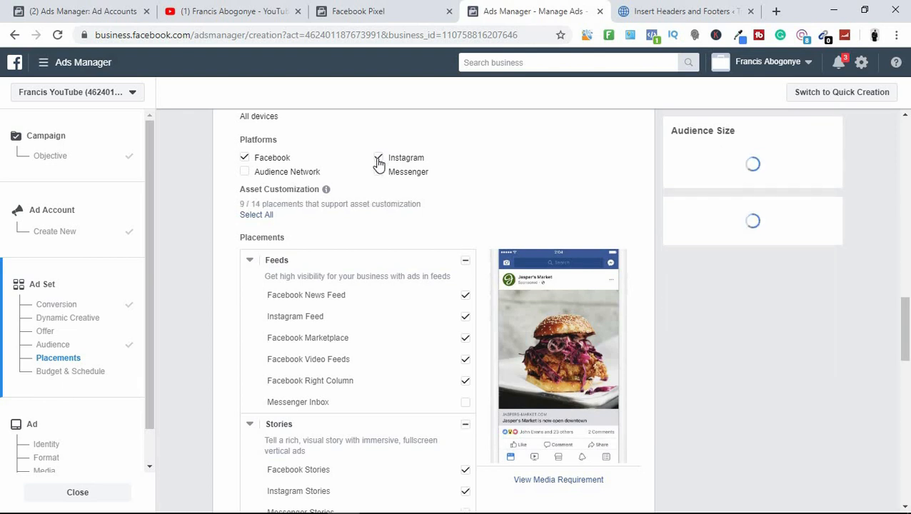
left_click(380, 158)
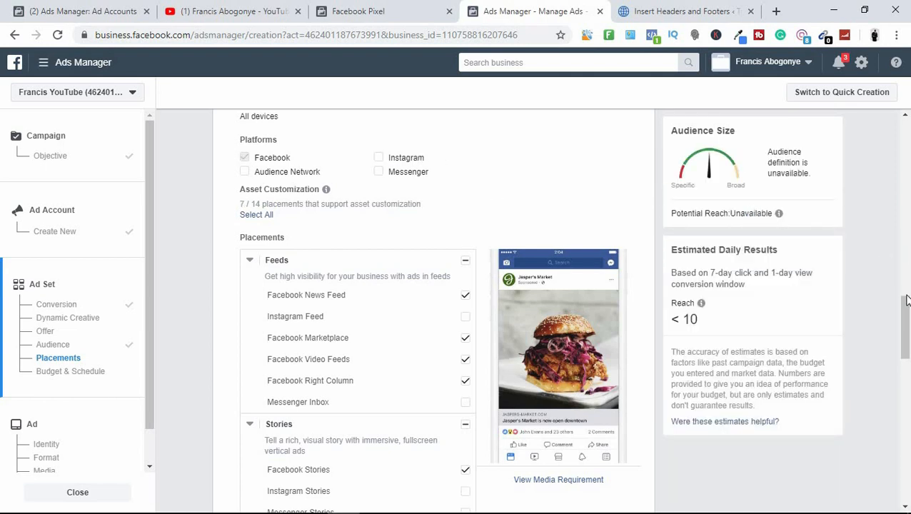
Step: Deselect the Stories, In-Stream and In-Article placements and review the remaining Facebook feed placements
mouse_move(907, 310)
left_mouse_down()
mouse_move(908, 350)
mouse_move(908, 327)
left_mouse_up()
scroll(909, 330, "down", 2)
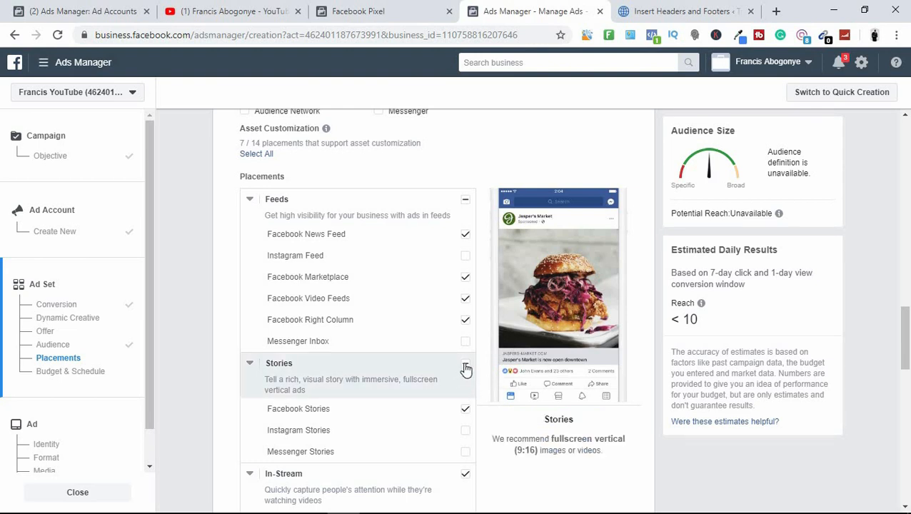
left_click(467, 478)
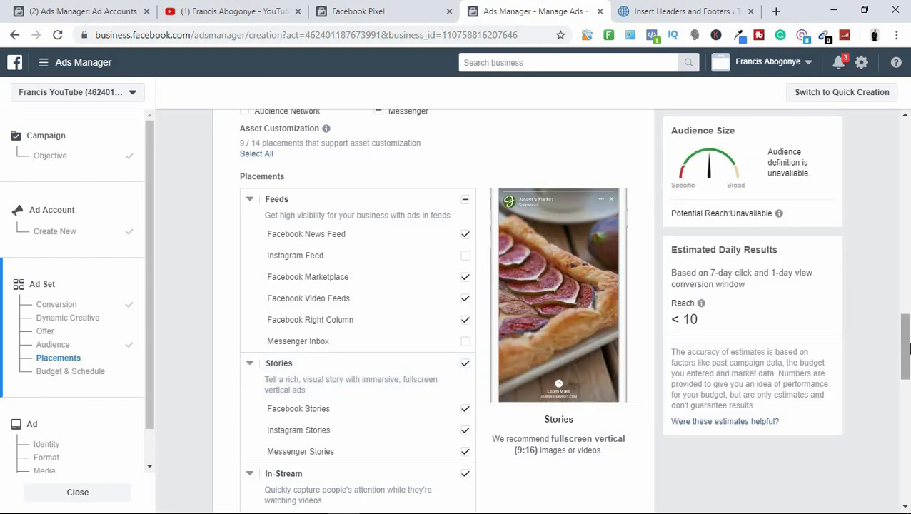
scroll(906, 377, "down", 2)
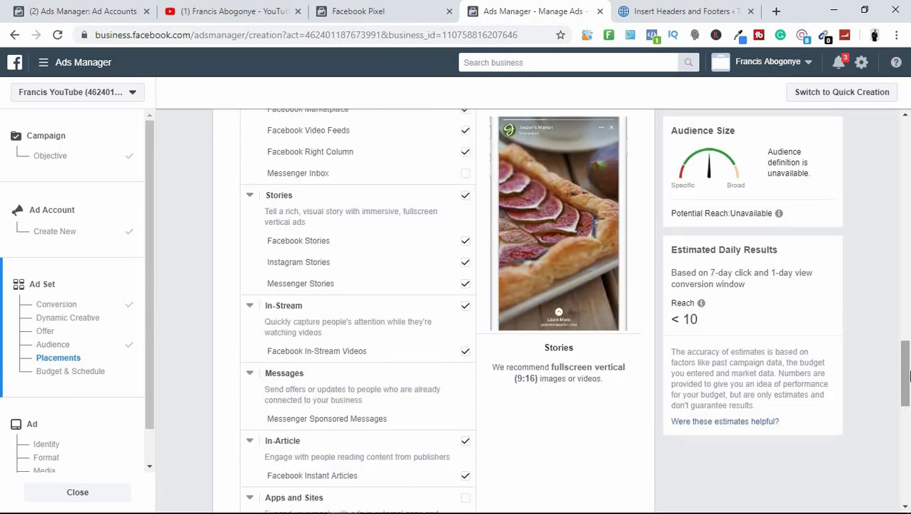
left_click(466, 199)
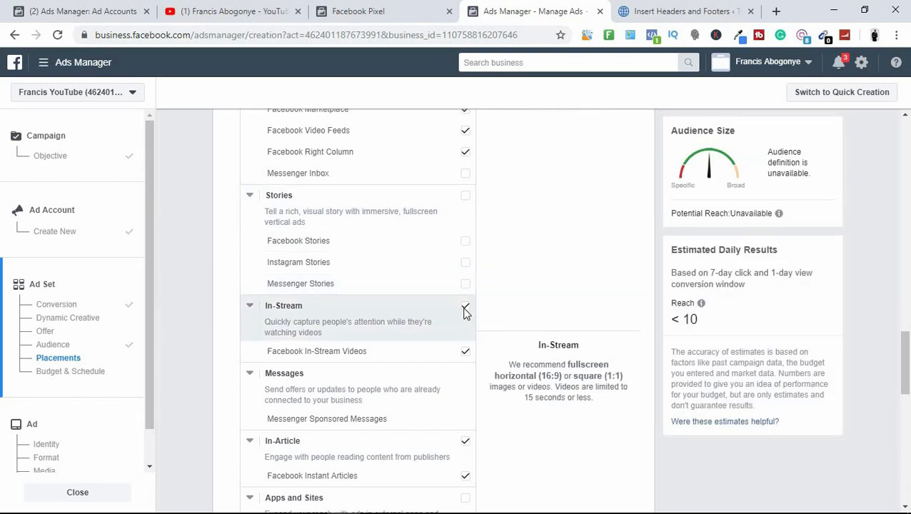
left_click(465, 312)
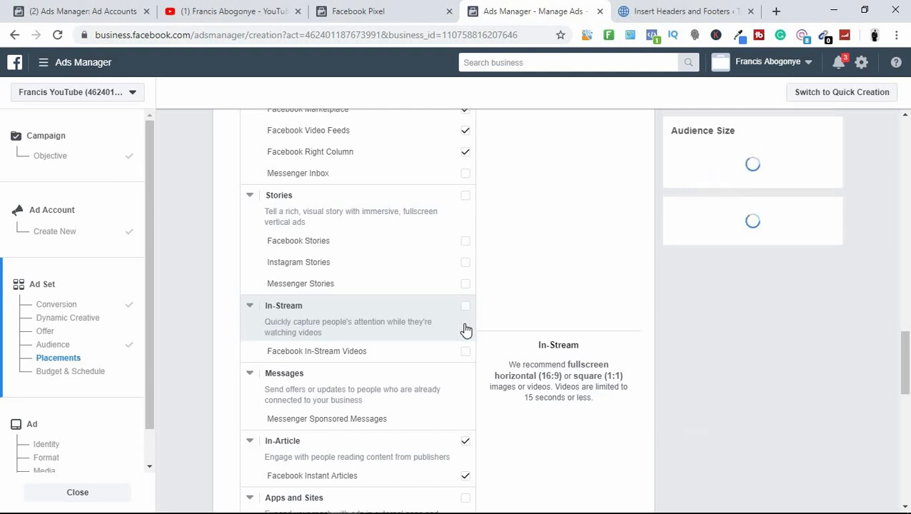
left_click(465, 446)
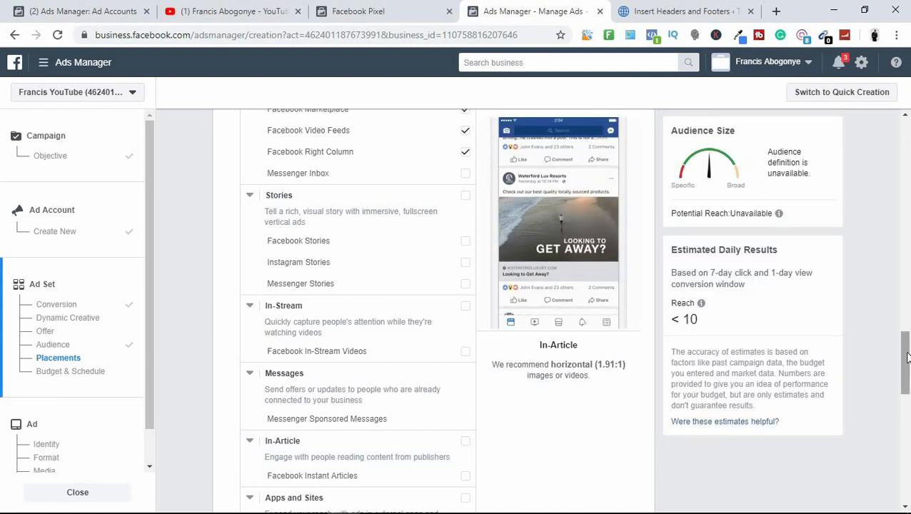
left_click_drag(906, 357, 908, 400)
scroll(908, 386, "up", 7)
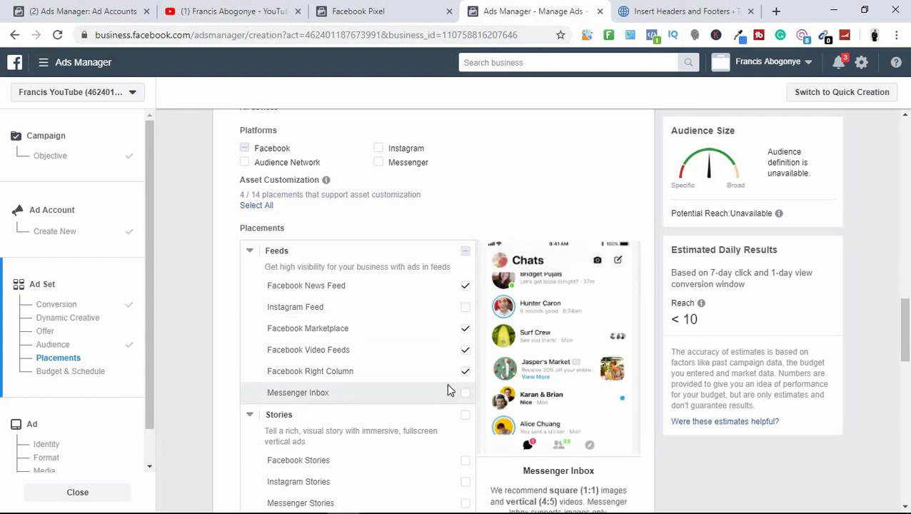
left_click(463, 371)
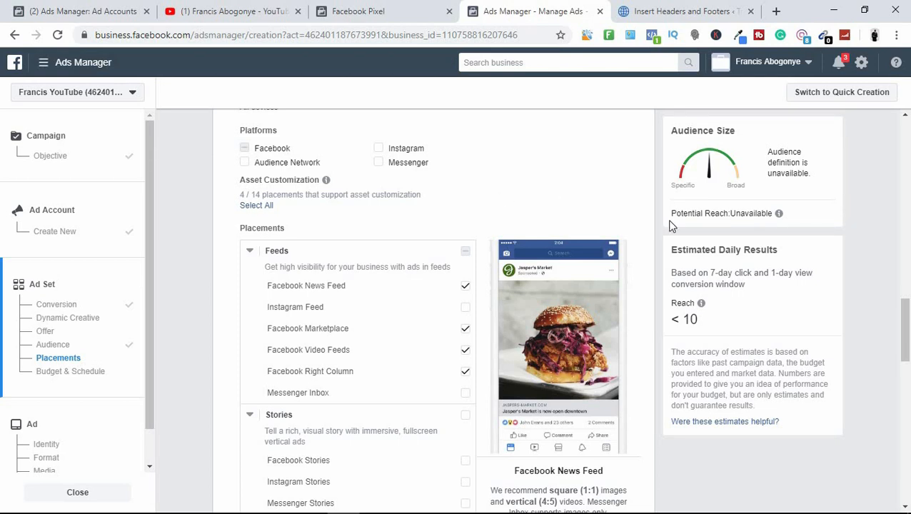
Step: Set the ad set's daily budget to $10.00 in the Budget & Schedule section
left_click_drag(909, 328, 909, 473)
scroll(909, 473, "down", 1)
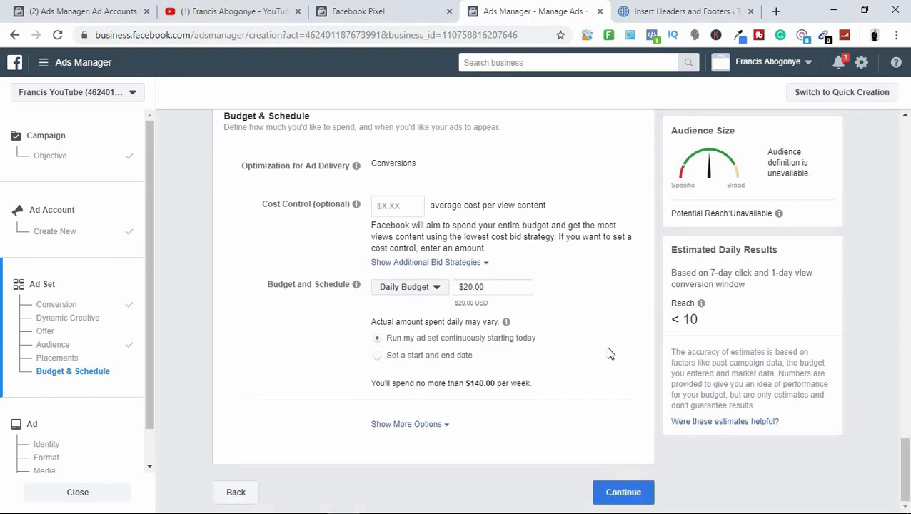
left_click(467, 287)
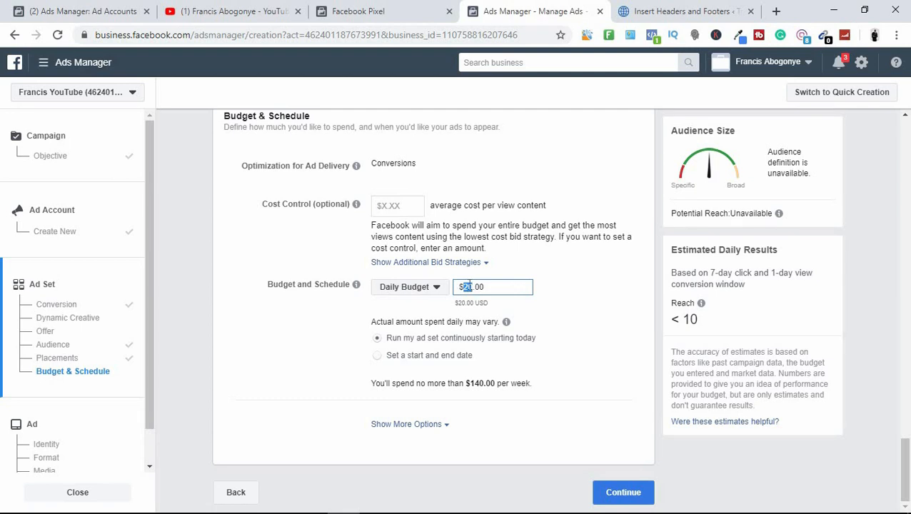
type("100")
key("BackSpace")
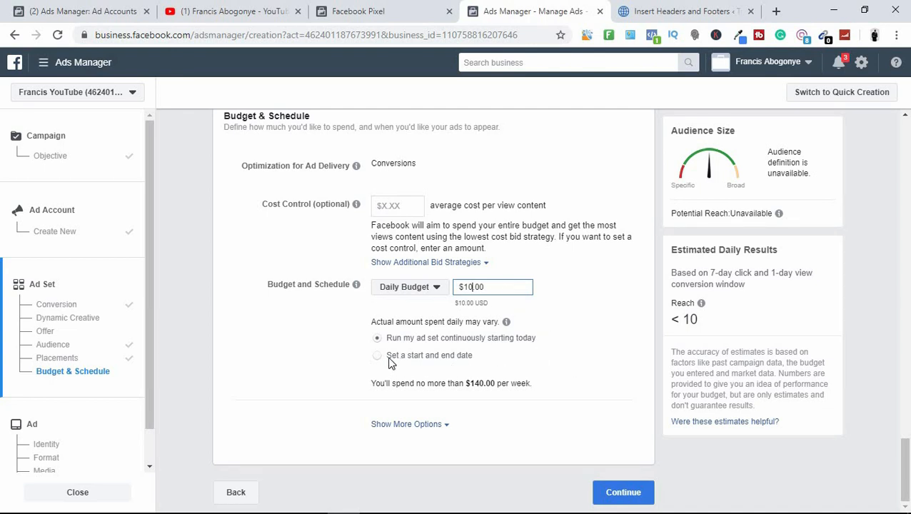